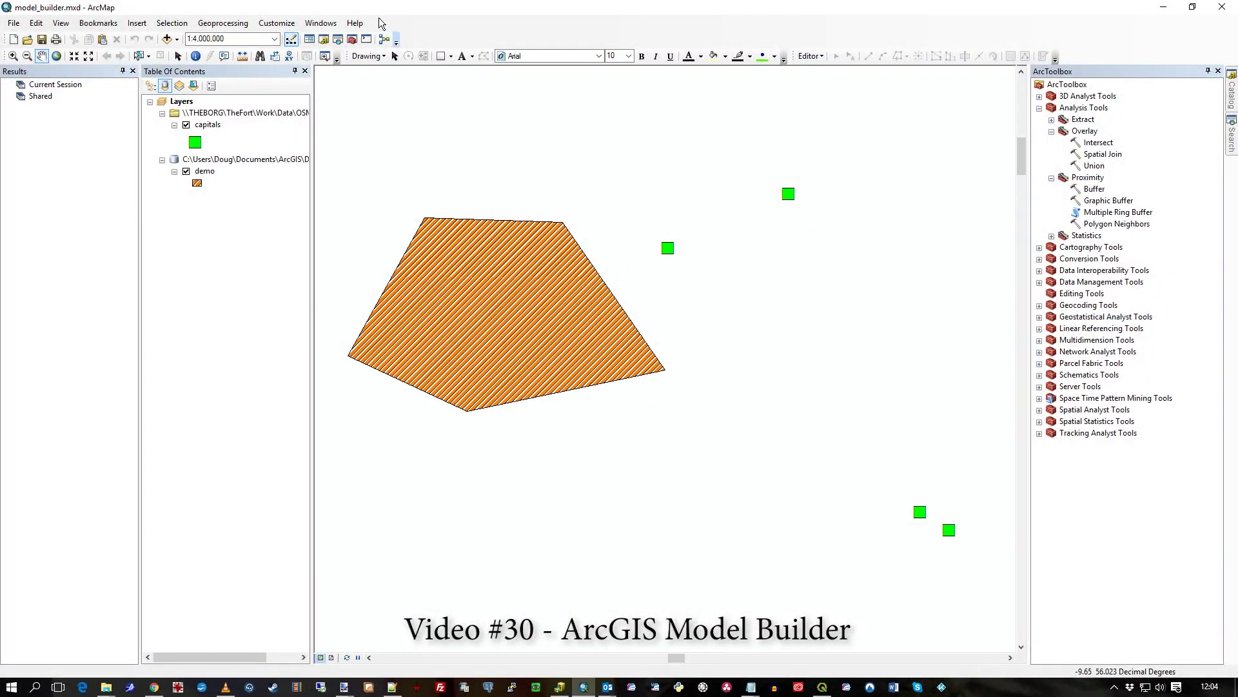
# Check the installed ArcGIS version and licence details, then nudge the map down.
pyautogui.click(355, 23)
pyautogui.click(390, 68)
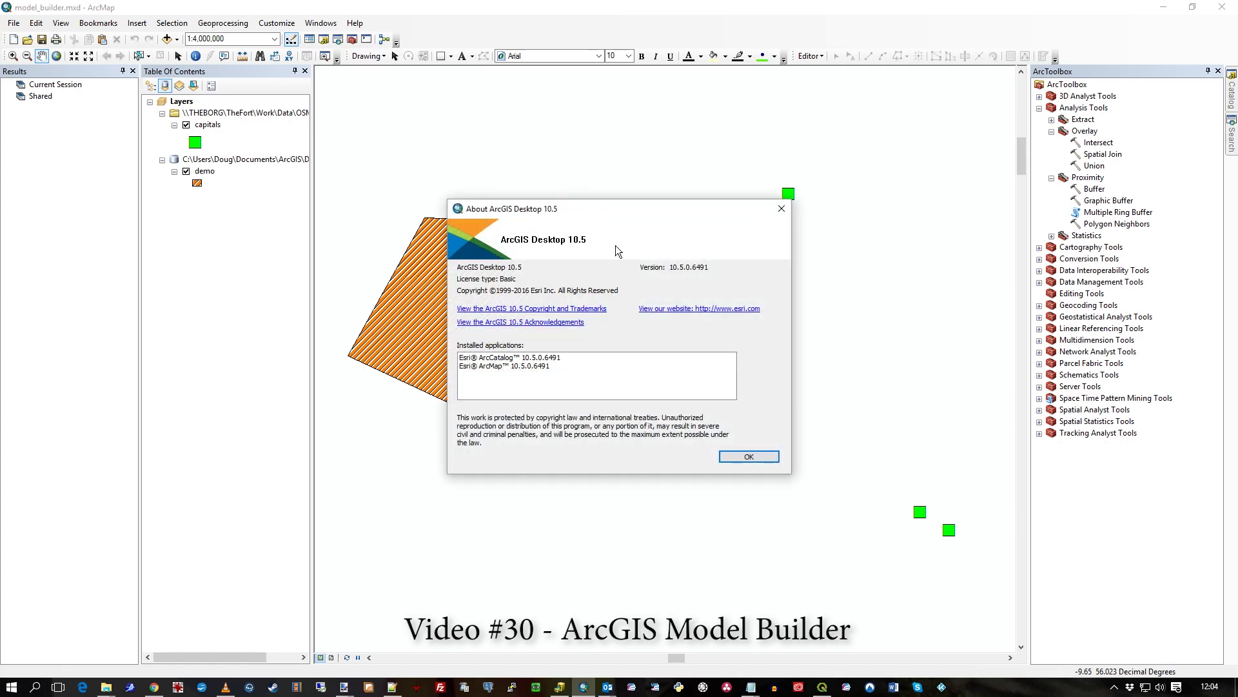
pyautogui.click(749, 455)
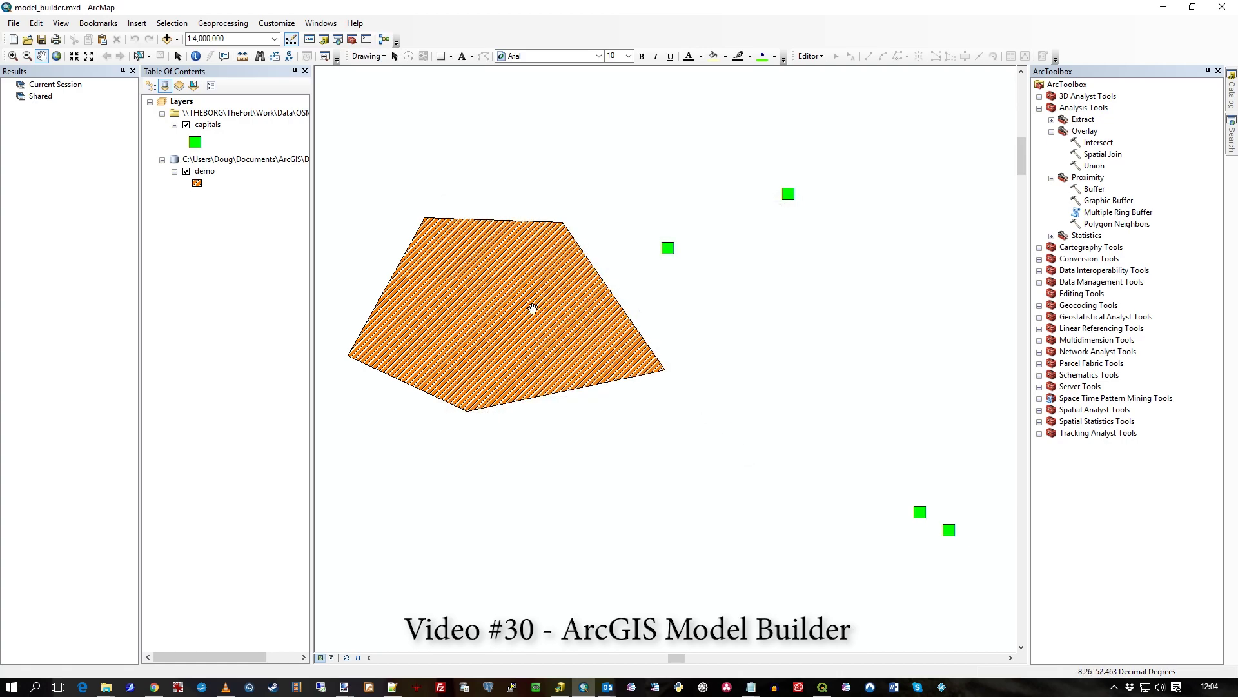
pyautogui.moveTo(533, 307); pyautogui.dragTo(534, 324)
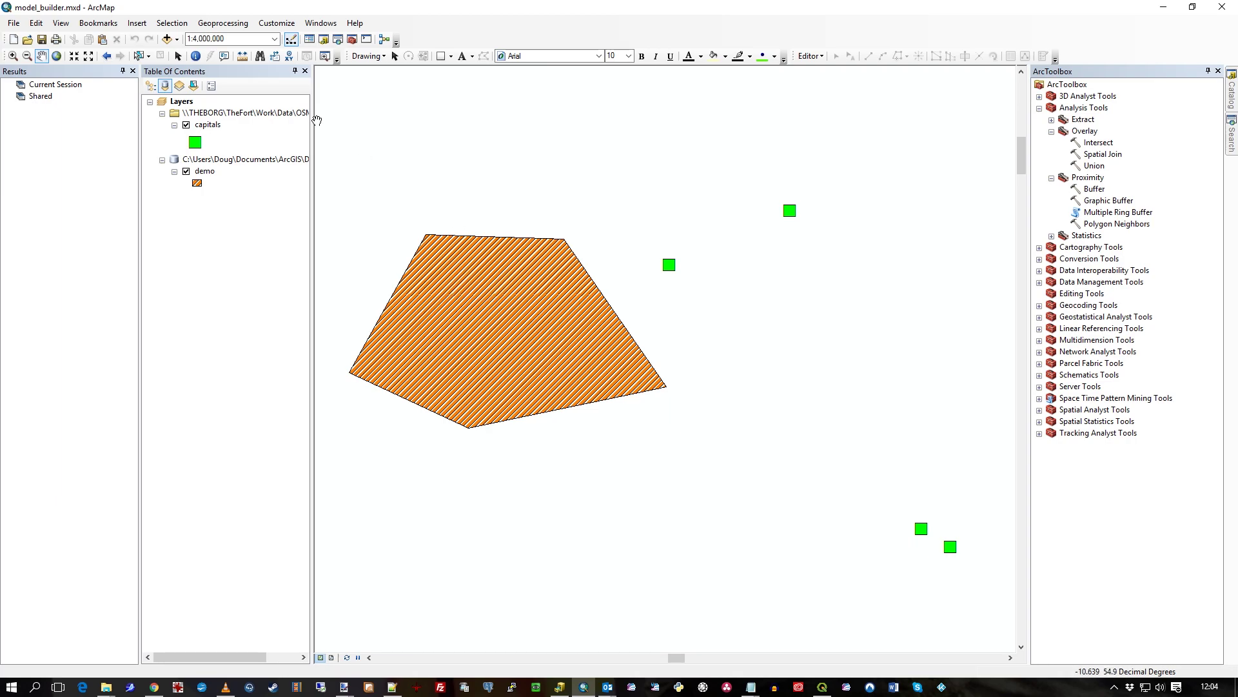
# Identify the Dublin capital point's attributes, then pan the map slightly down and right.
pyautogui.click(197, 56)
pyautogui.moveTo(645, 239); pyautogui.dragTo(703, 292)
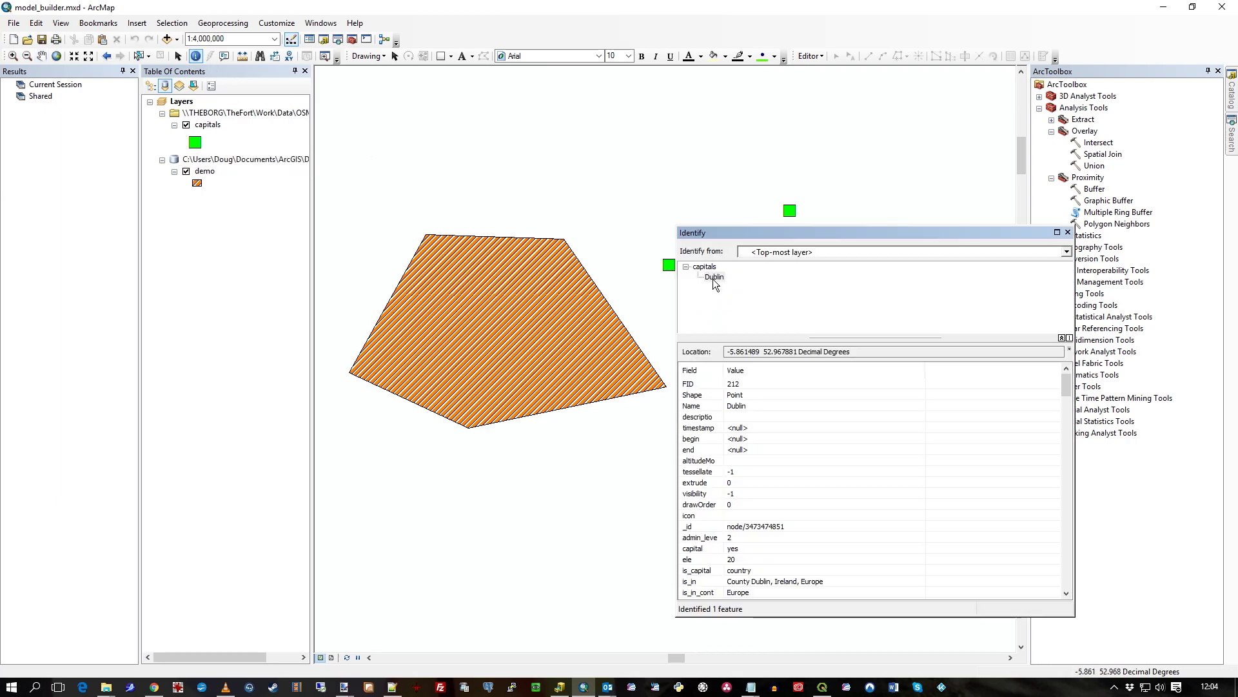
pyautogui.click(714, 277)
pyautogui.click(1068, 233)
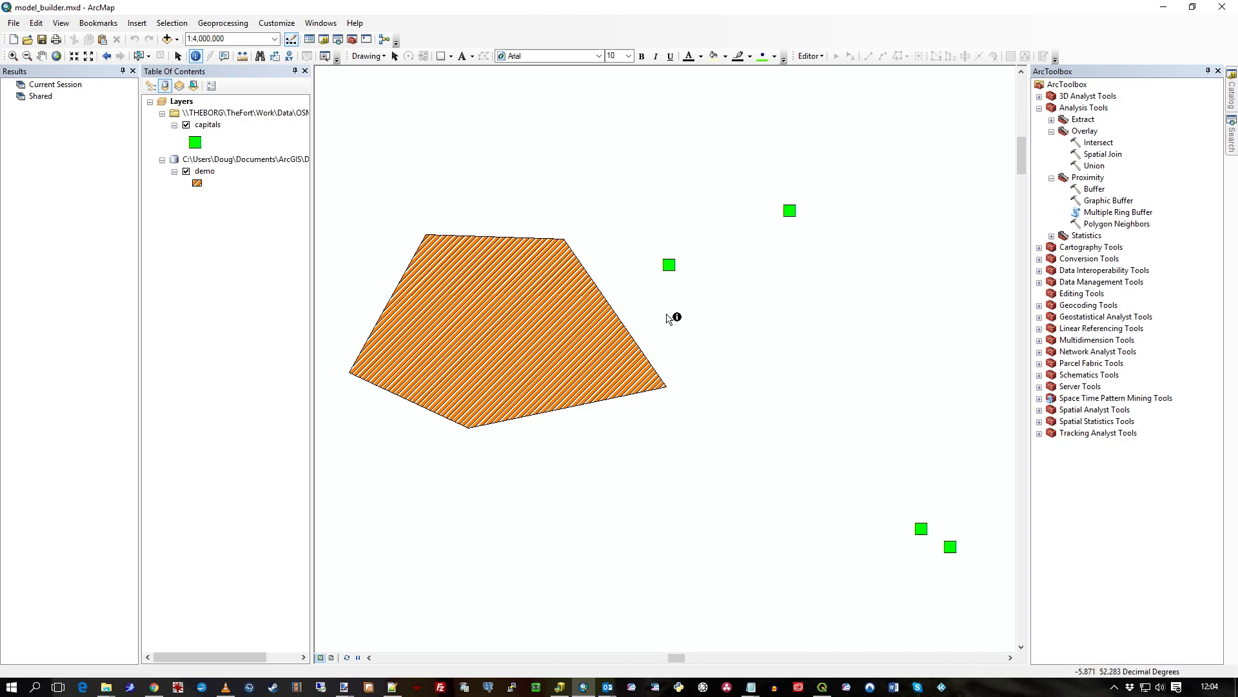
pyautogui.click(42, 56)
pyautogui.moveTo(700, 211); pyautogui.dragTo(724, 235)
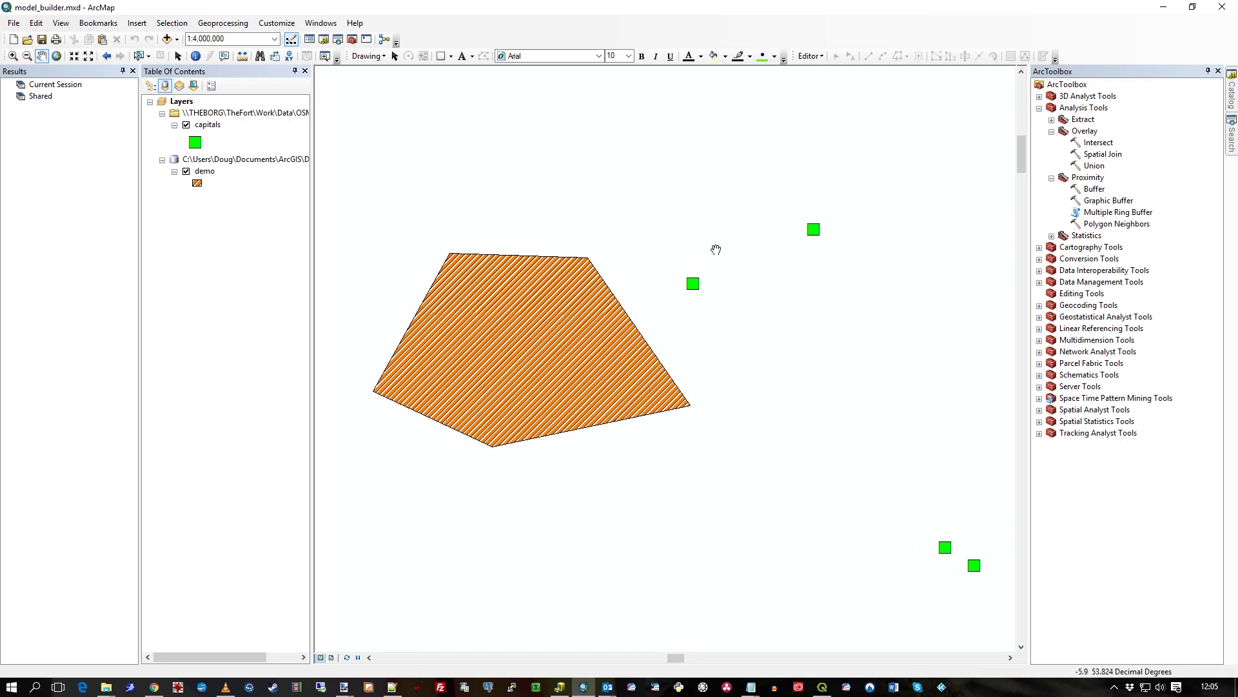
# Open a new ModelBuilder window, move it down-left and stretch it across the map.
pyautogui.click(383, 41)
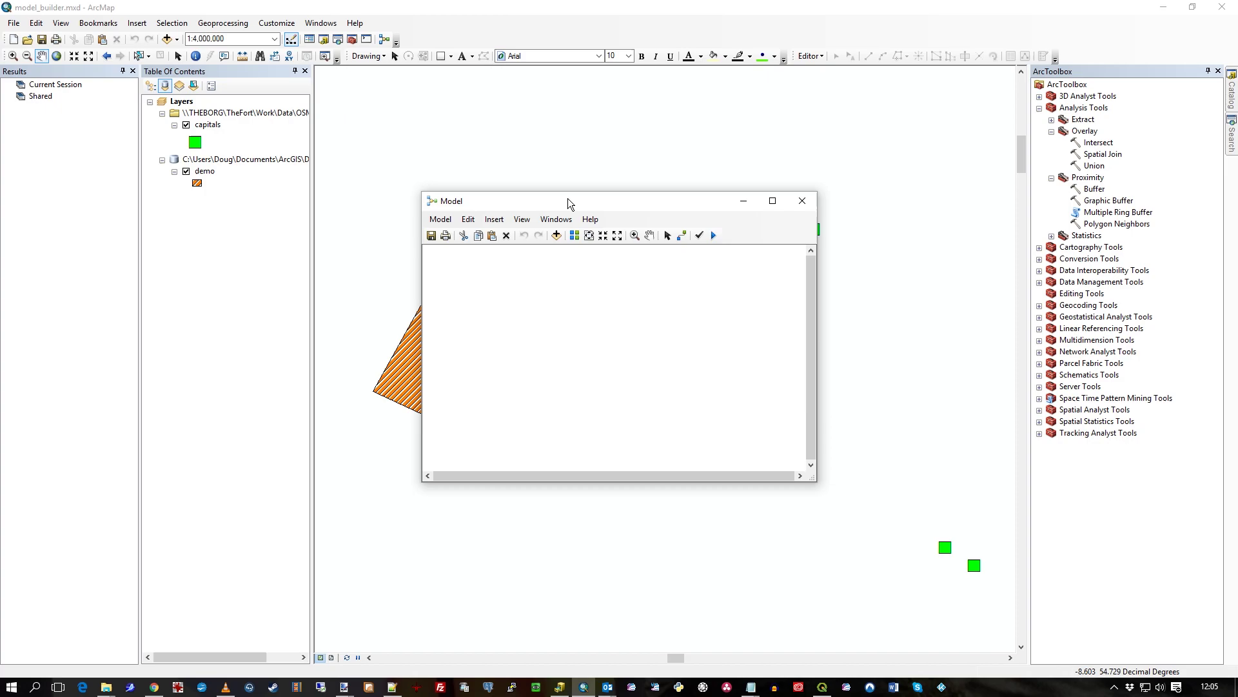
pyautogui.moveTo(566, 200); pyautogui.dragTo(361, 333)
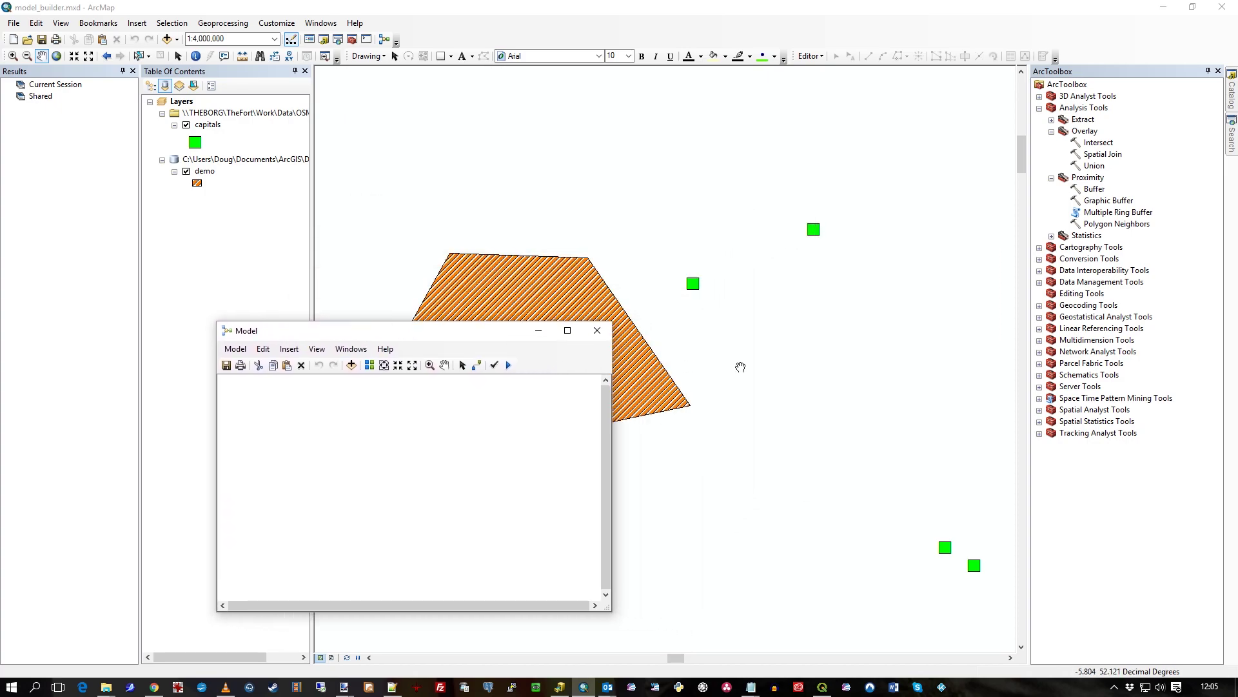
pyautogui.moveTo(741, 356); pyautogui.dragTo(749, 219)
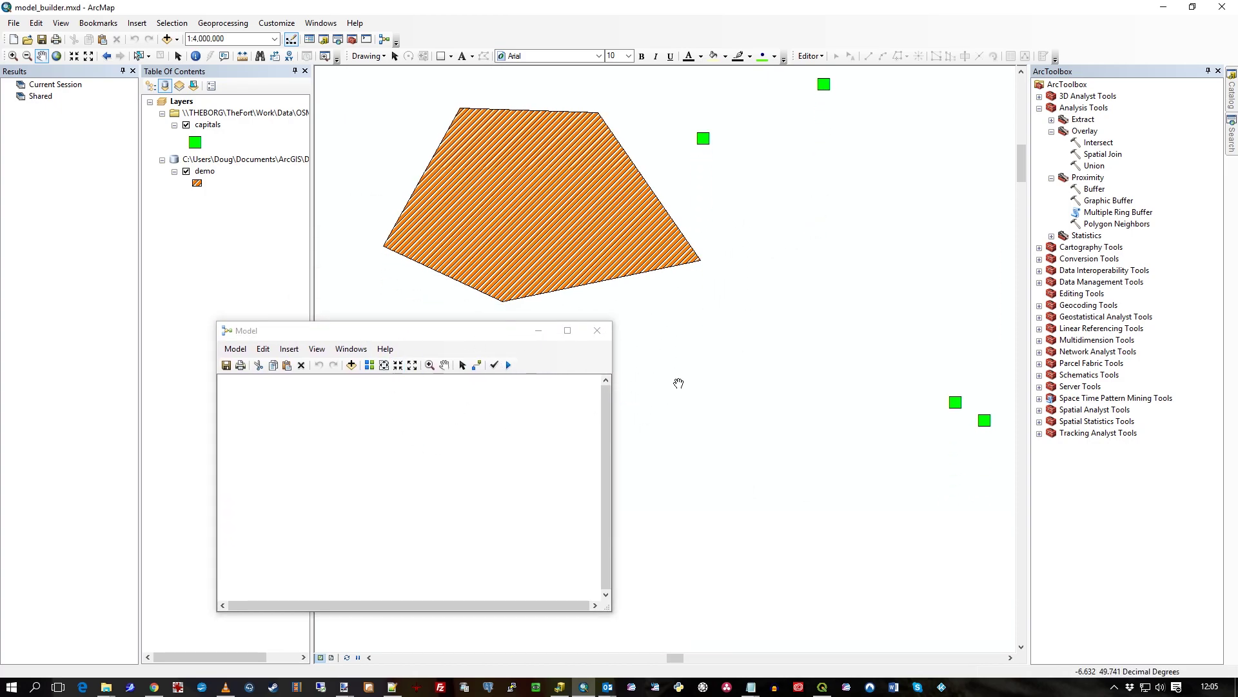
pyautogui.click(360, 350)
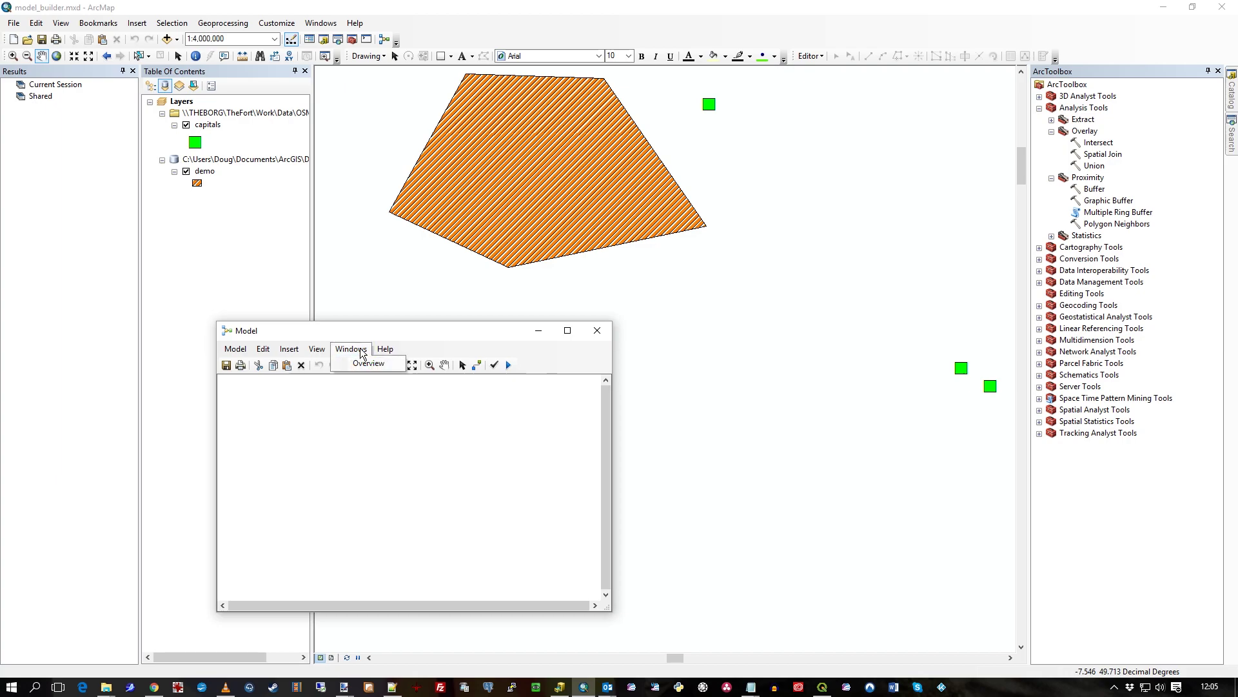
pyautogui.click(360, 349)
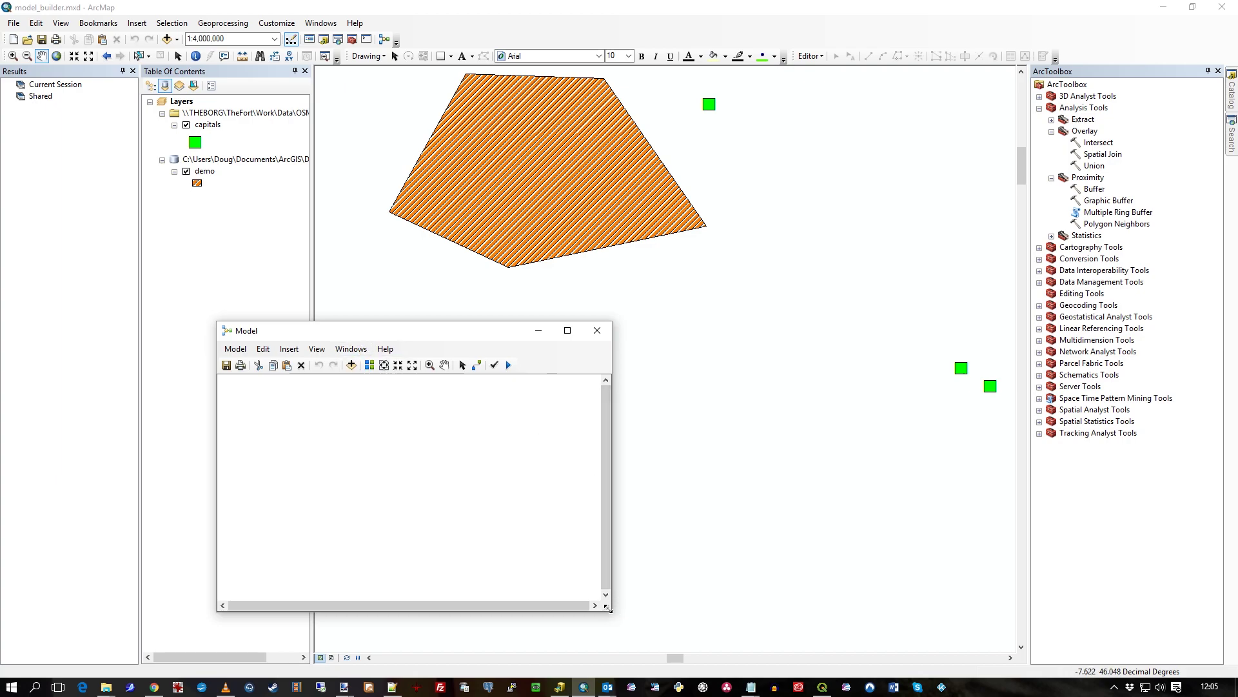
pyautogui.moveTo(608, 608); pyautogui.dragTo(1023, 642)
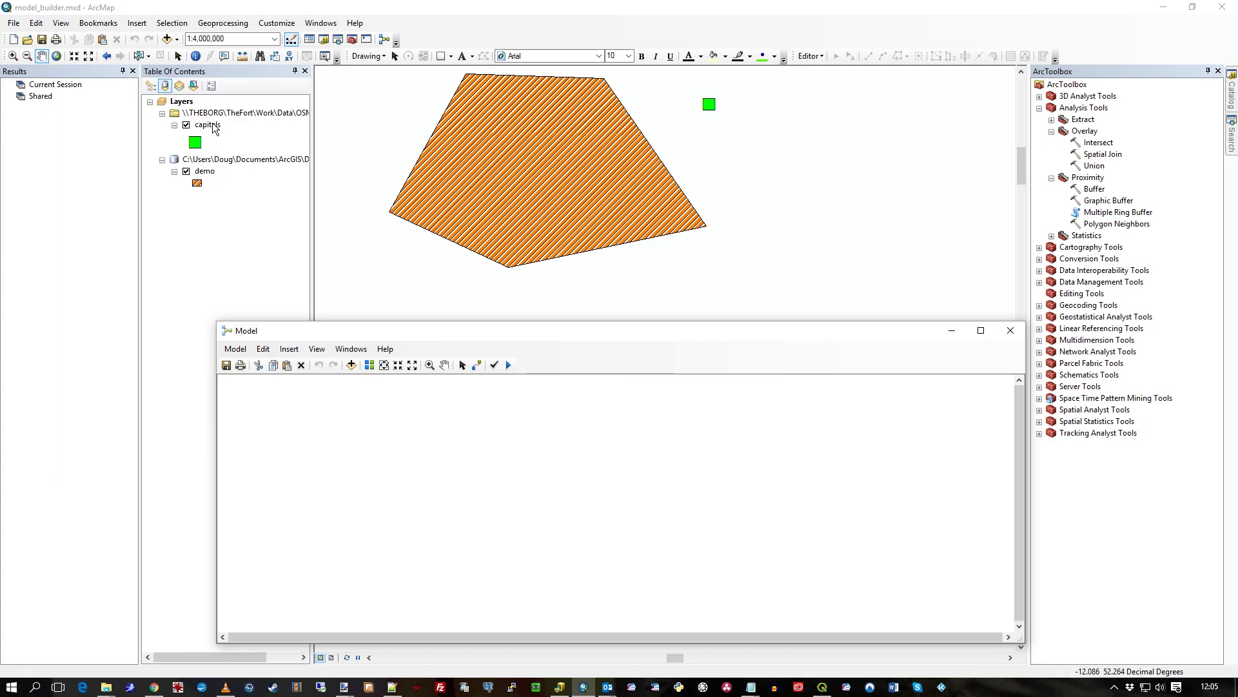
# Select the capitals layer in the Table of Contents and refocus the model window.
pyautogui.click(275, 113)
pyautogui.click(213, 127)
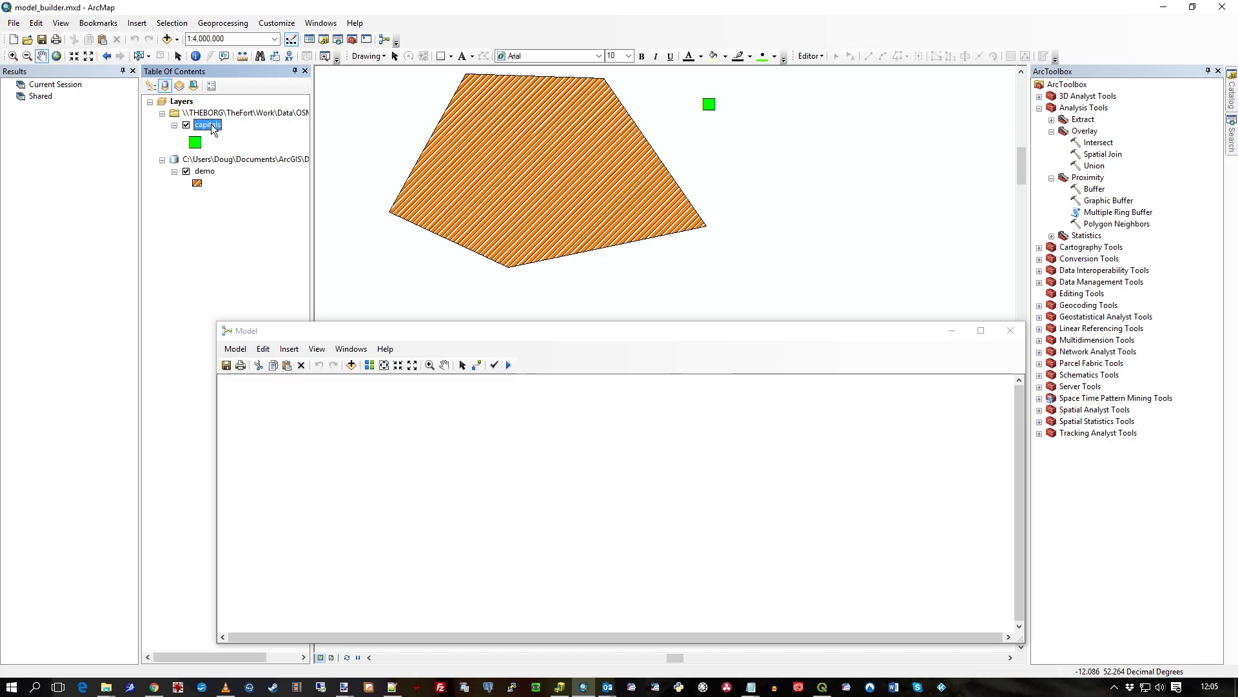
pyautogui.click(349, 431)
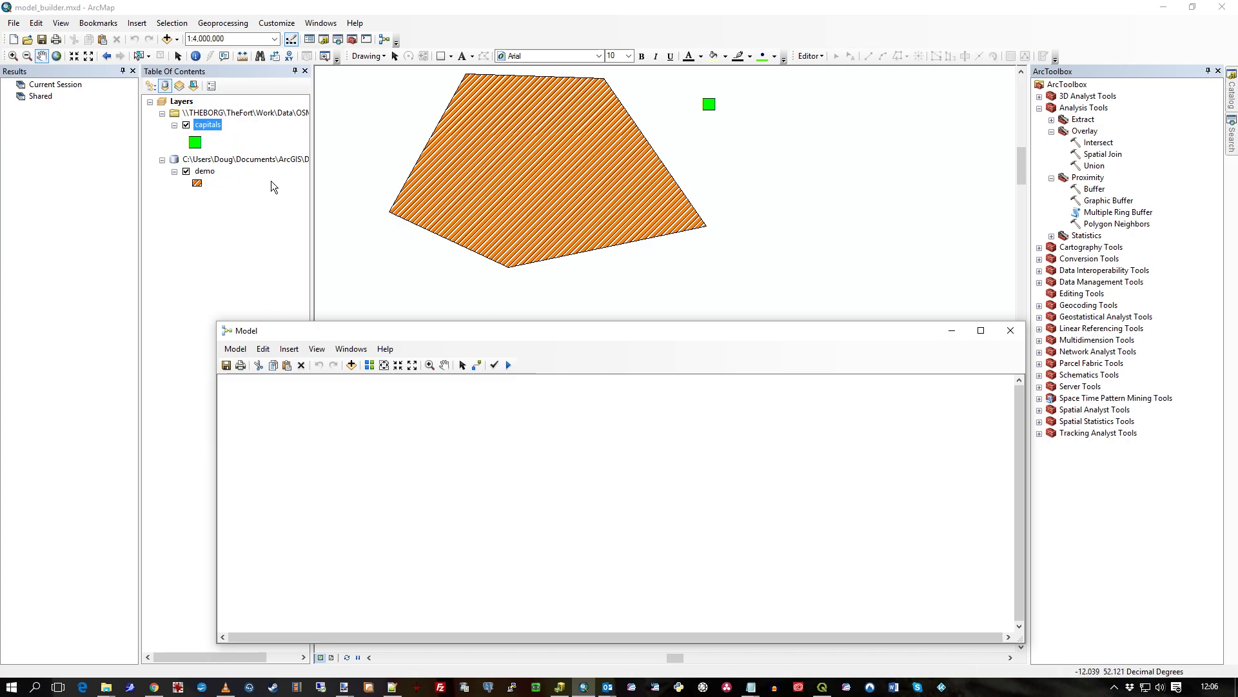
# Drag the capitals layer from the Table of Contents onto the model canvas.
pyautogui.click(204, 127)
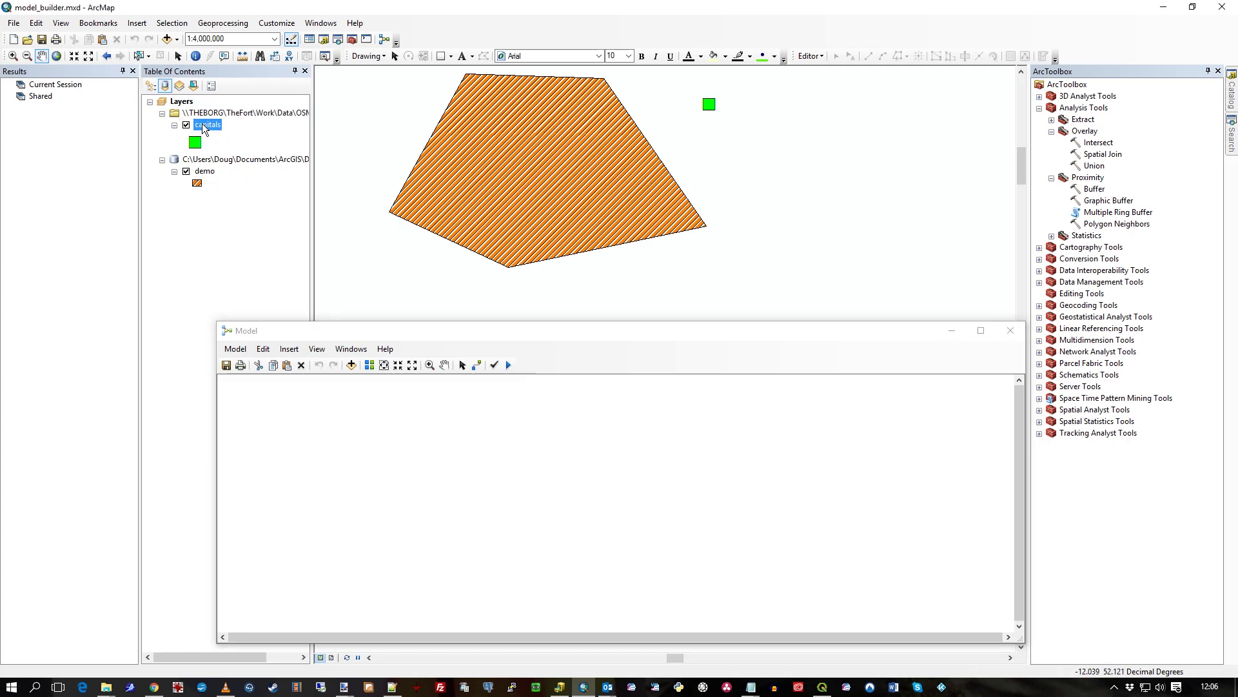
pyautogui.moveTo(203, 128); pyautogui.dragTo(304, 478)
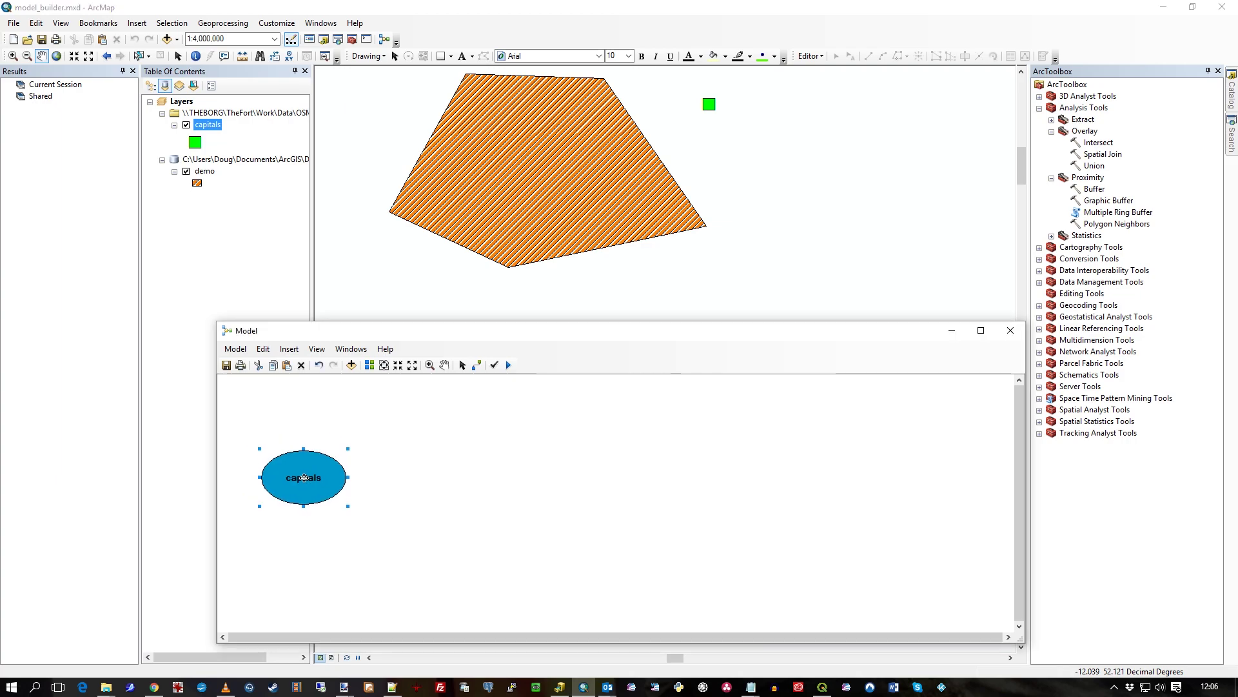
pyautogui.click(380, 487)
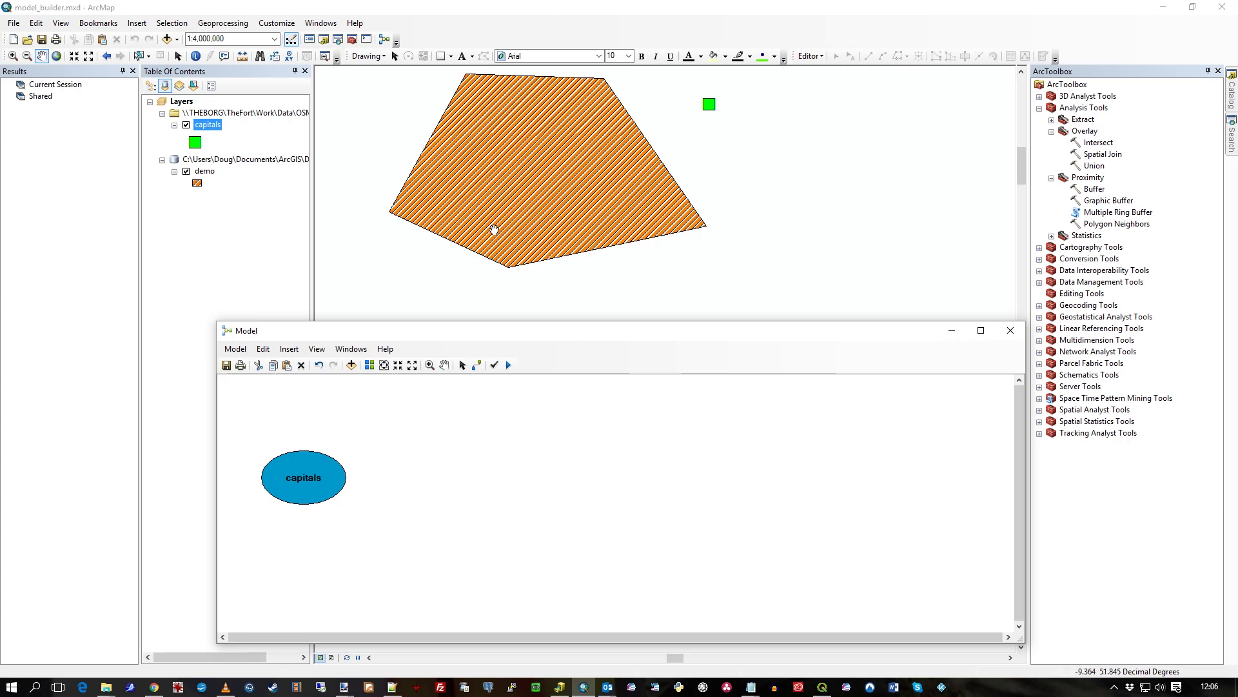
pyautogui.click(351, 365)
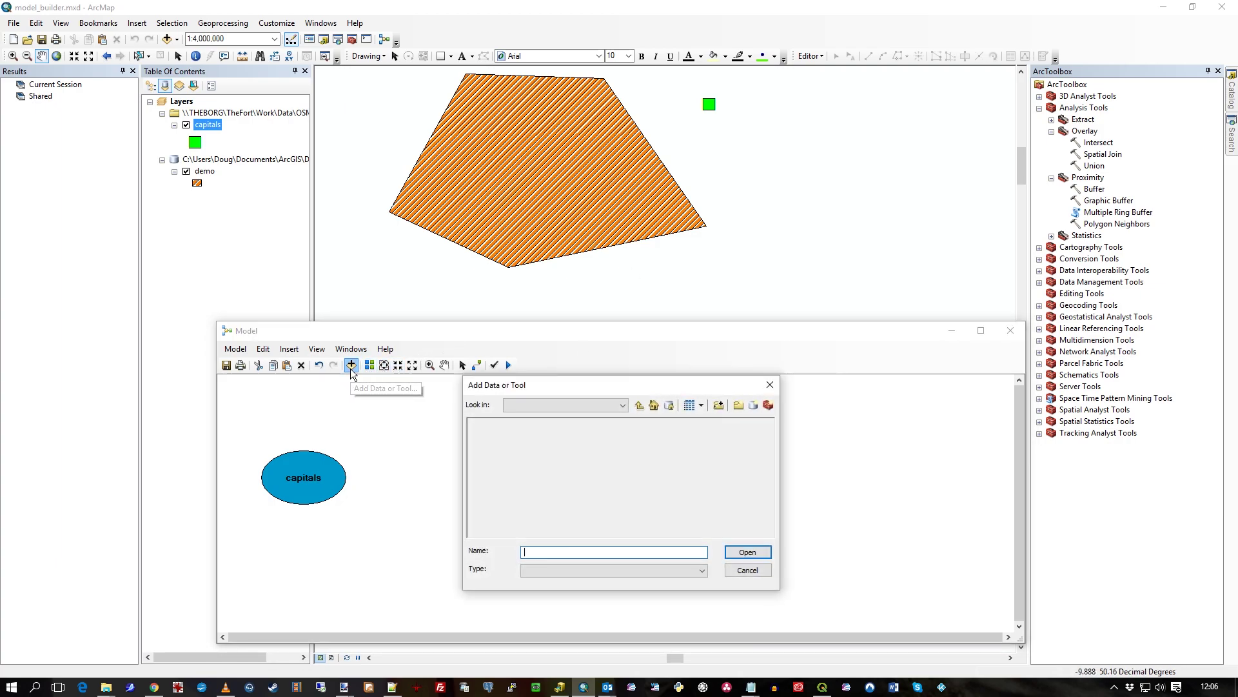
pyautogui.click(551, 405)
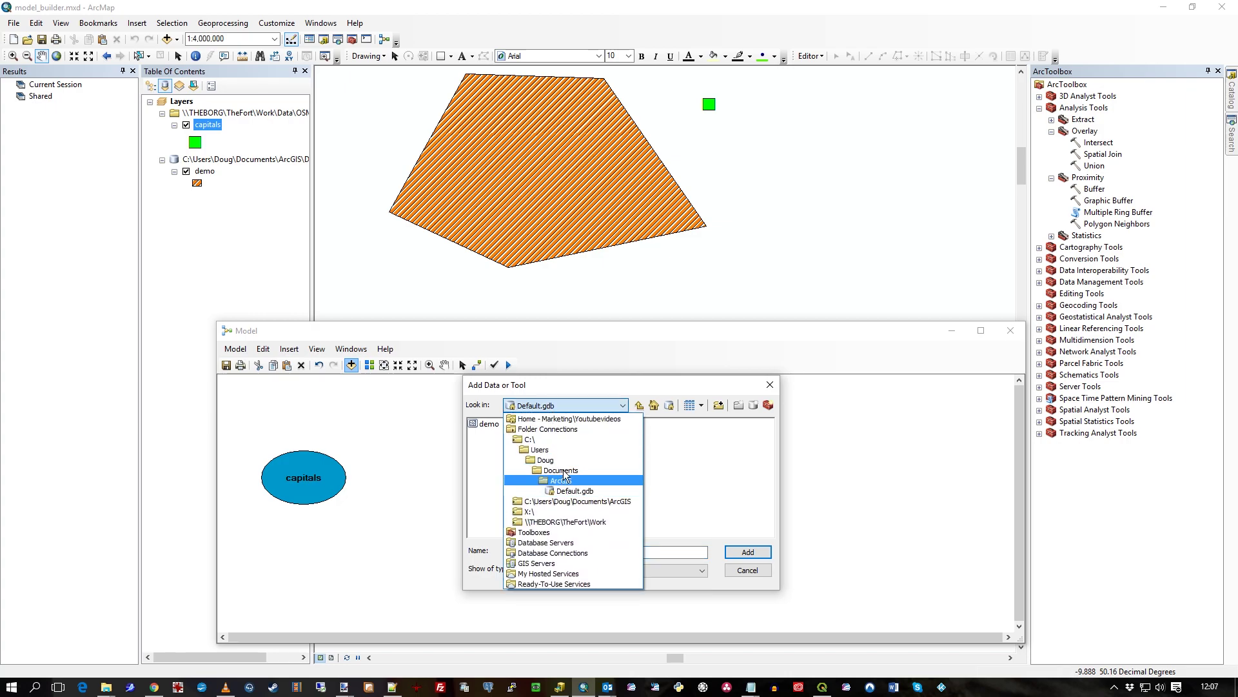
pyautogui.click(592, 408)
pyautogui.click(592, 408)
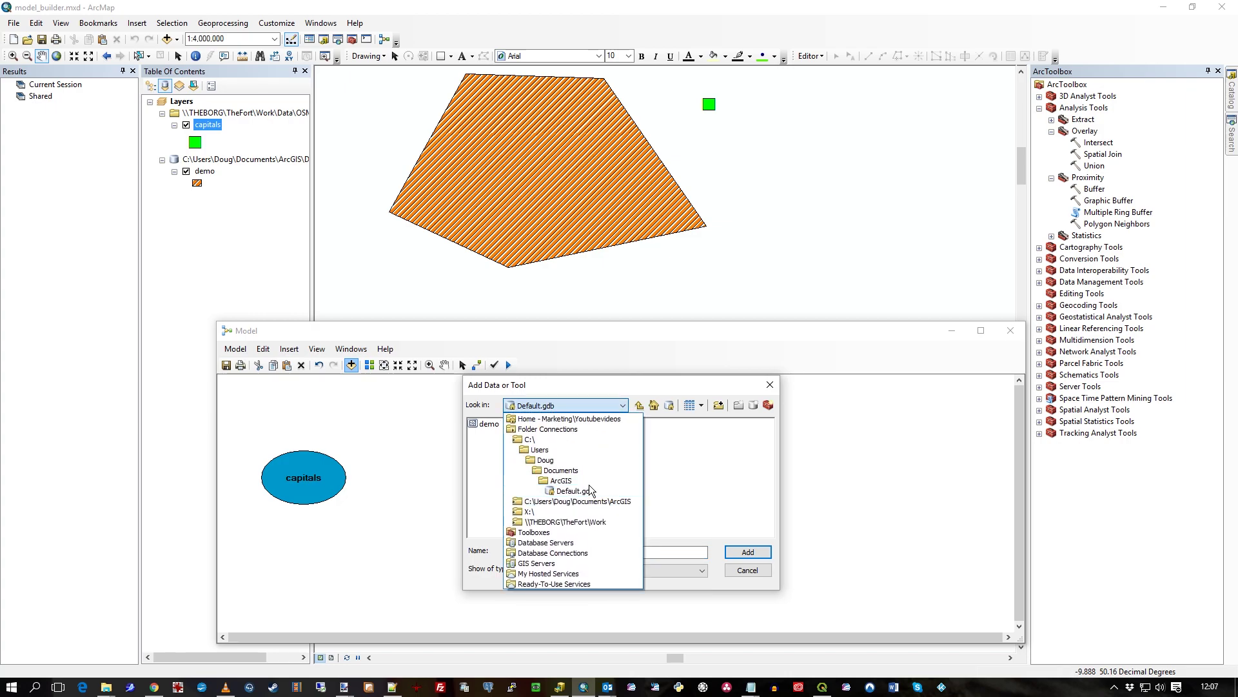
pyautogui.click(553, 532)
pyautogui.doubleClick(516, 434)
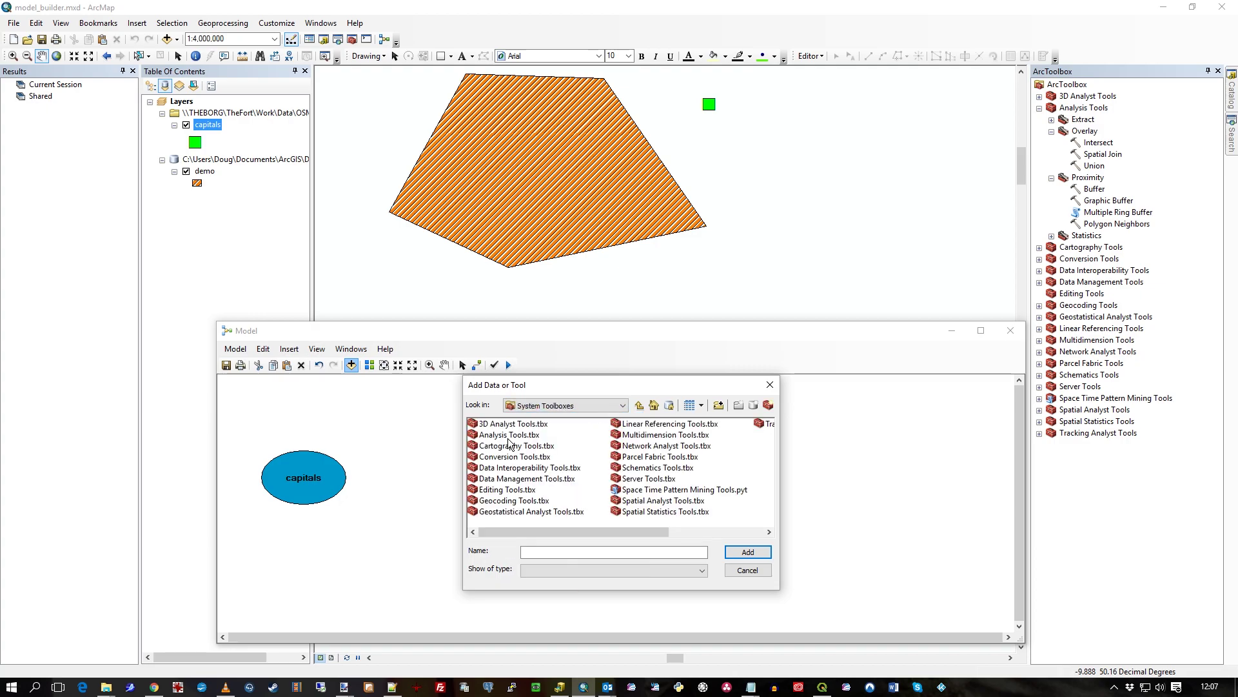
pyautogui.click(638, 405)
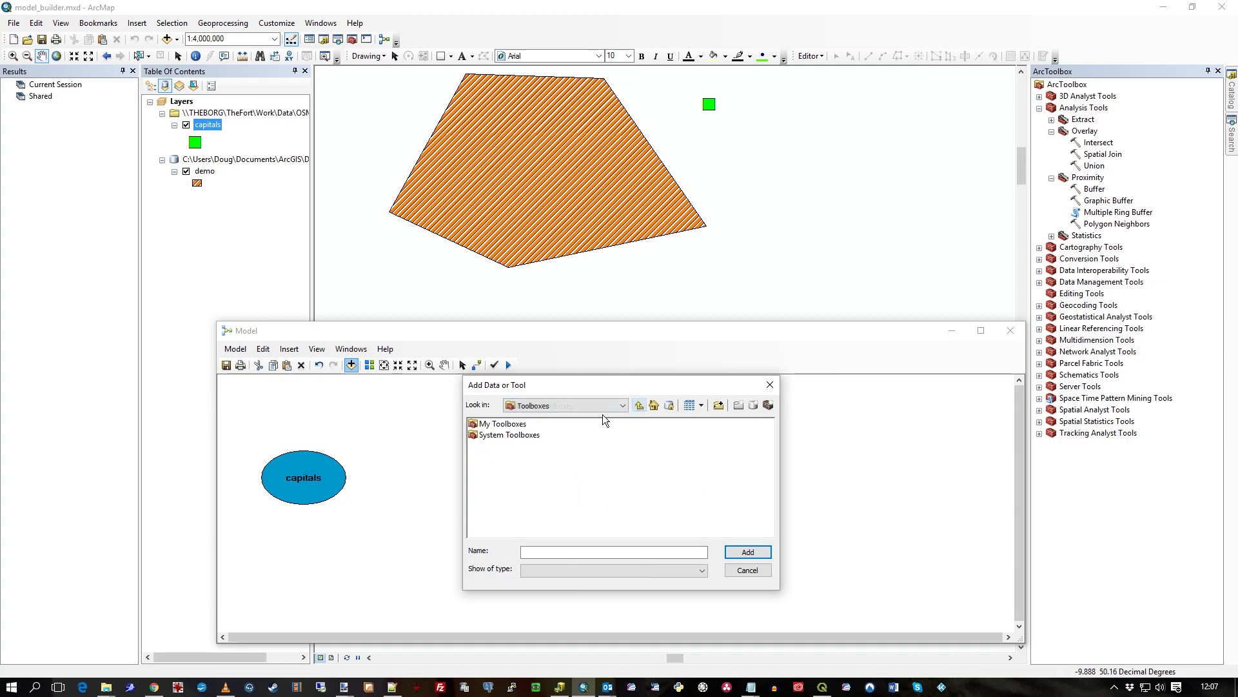
pyautogui.doubleClick(507, 429)
pyautogui.click(754, 570)
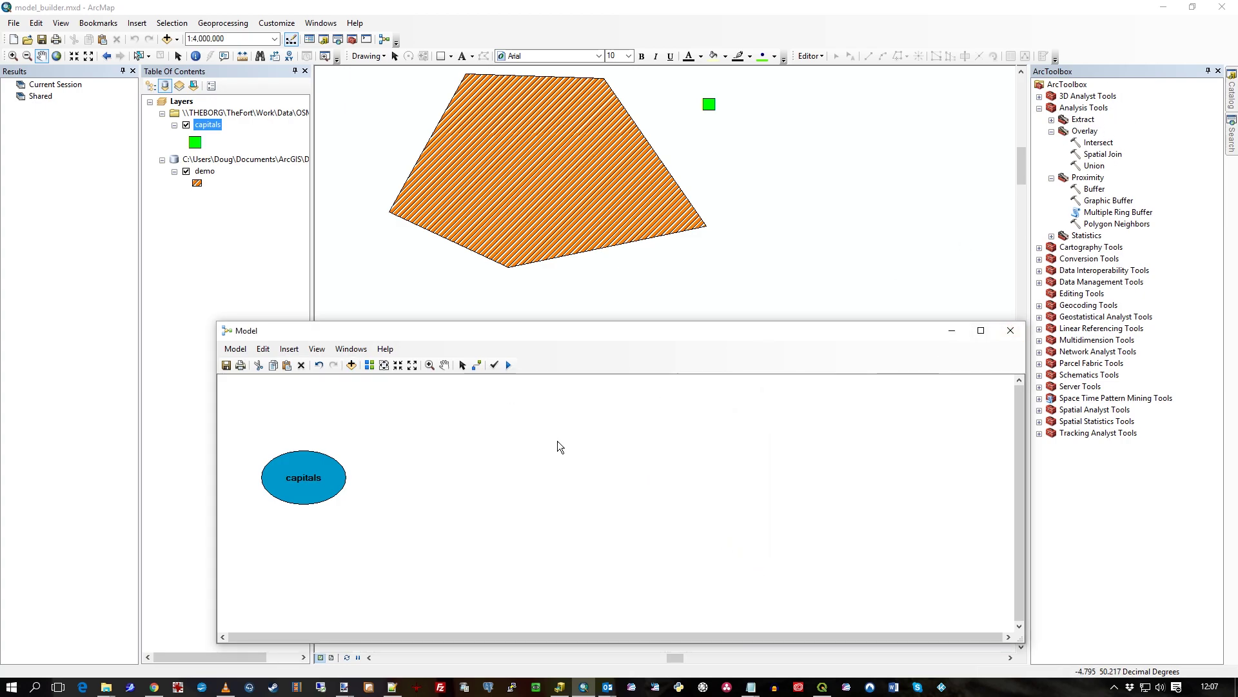
# Place the Buffer tool from Proximity into the model beside capitals.
pyautogui.click(1093, 189)
pyautogui.moveTo(1094, 189); pyautogui.dragTo(455, 474)
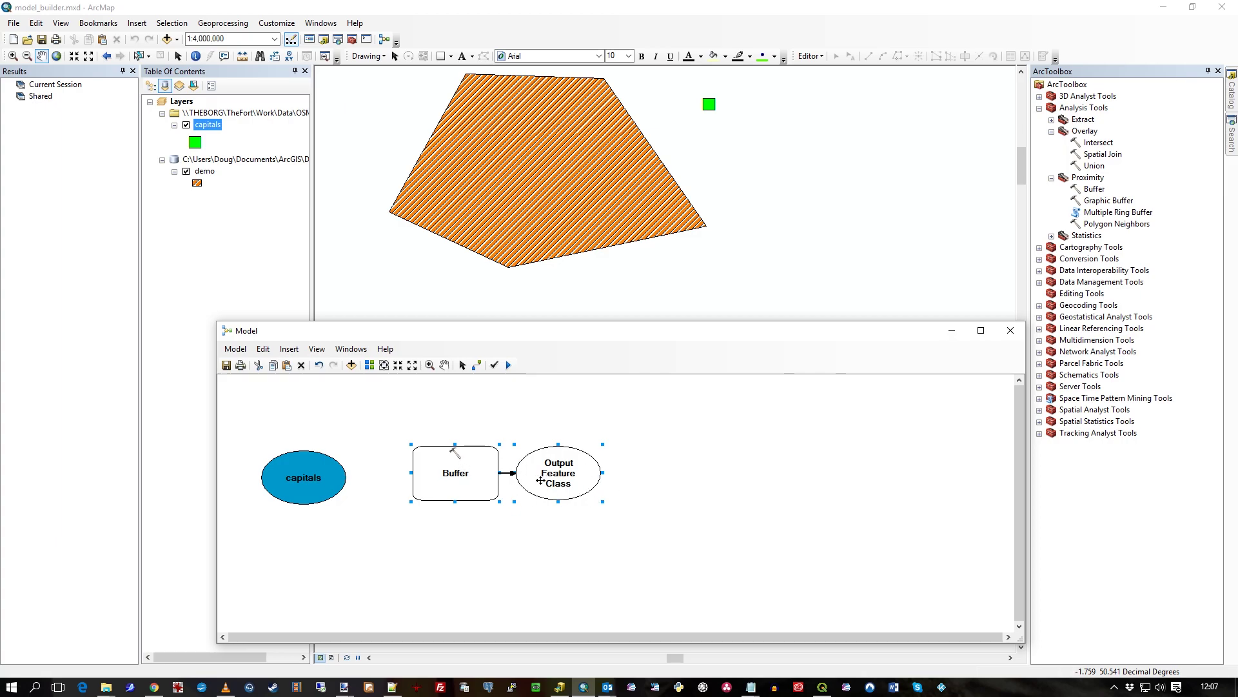
pyautogui.moveTo(540, 480); pyautogui.dragTo(560, 482)
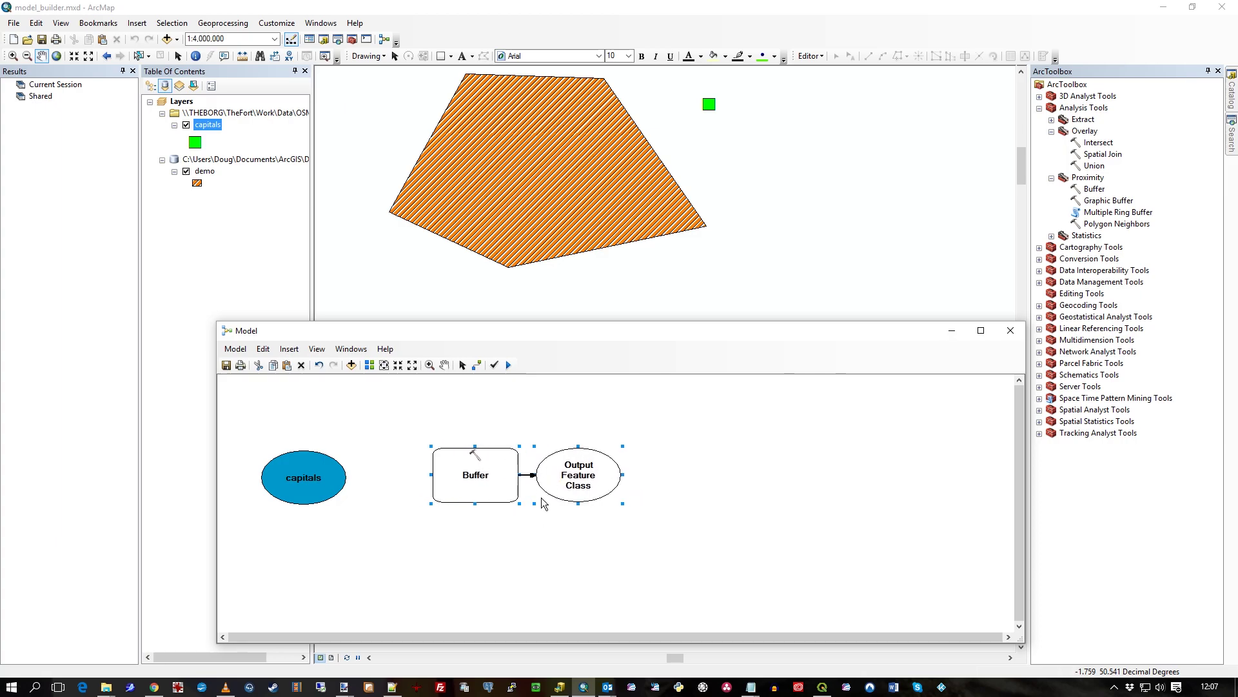
pyautogui.click(501, 542)
pyautogui.rightClick(484, 460)
pyautogui.click(453, 480)
# Connect capitals to Buffer as its Input Features.
pyautogui.click(478, 367)
pyautogui.click(333, 477)
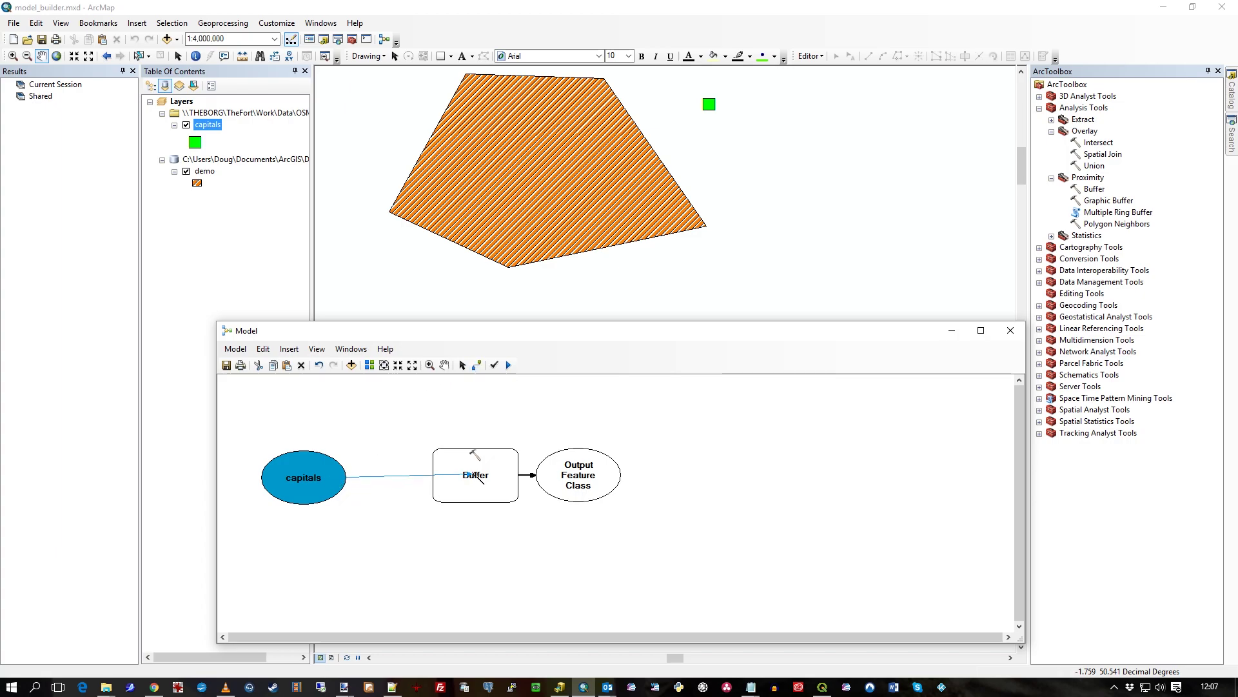
pyautogui.click(475, 475)
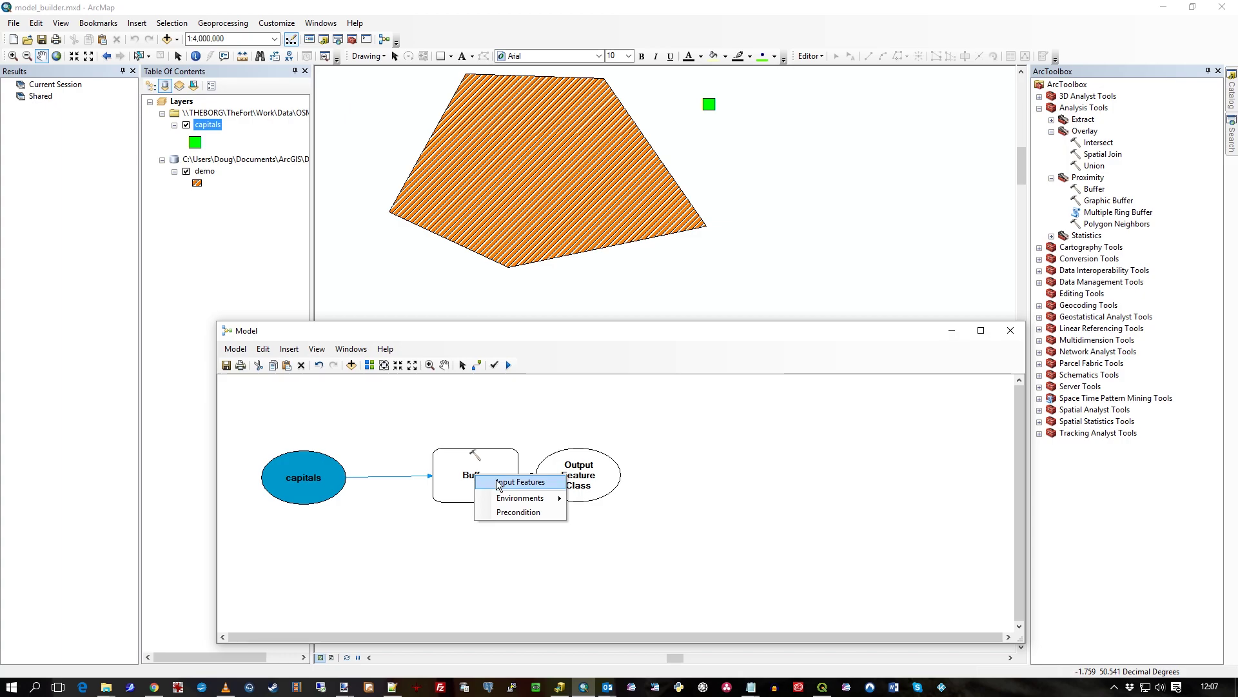
pyautogui.click(539, 483)
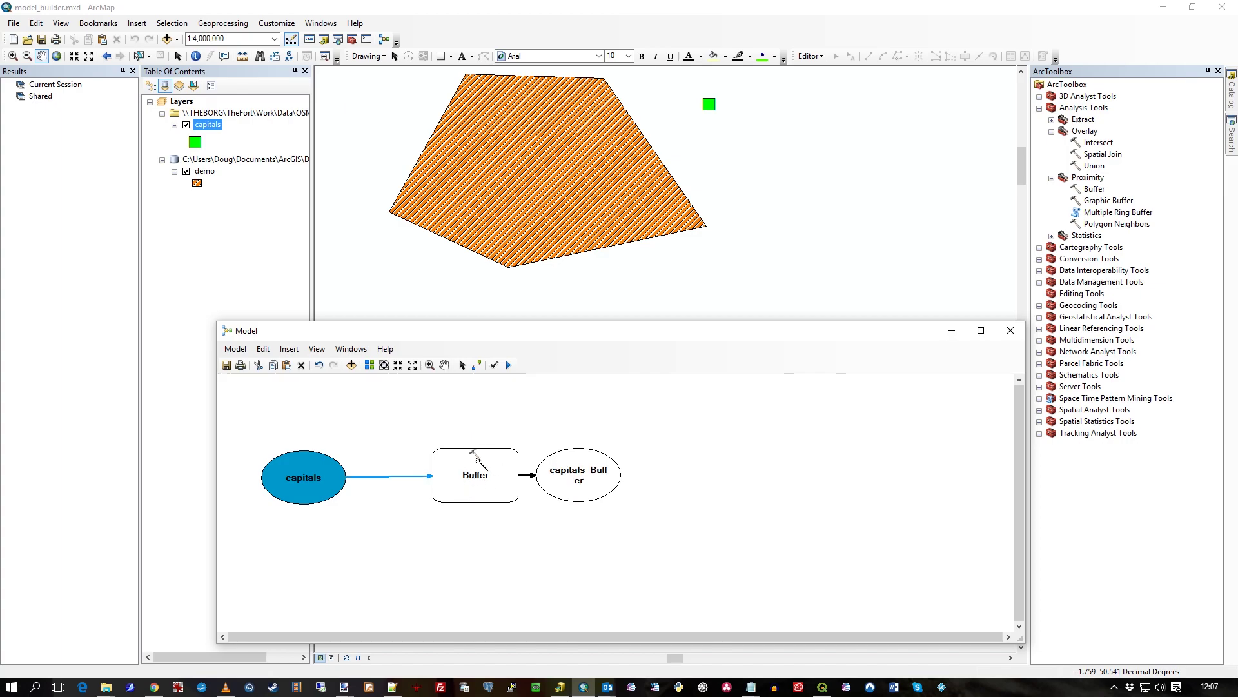
# Give the Buffer a 3 Decimal degrees distance with output capitals_Buffer.
pyautogui.click(463, 365)
pyautogui.moveTo(470, 456)
pyautogui.doubleClick(481, 476)
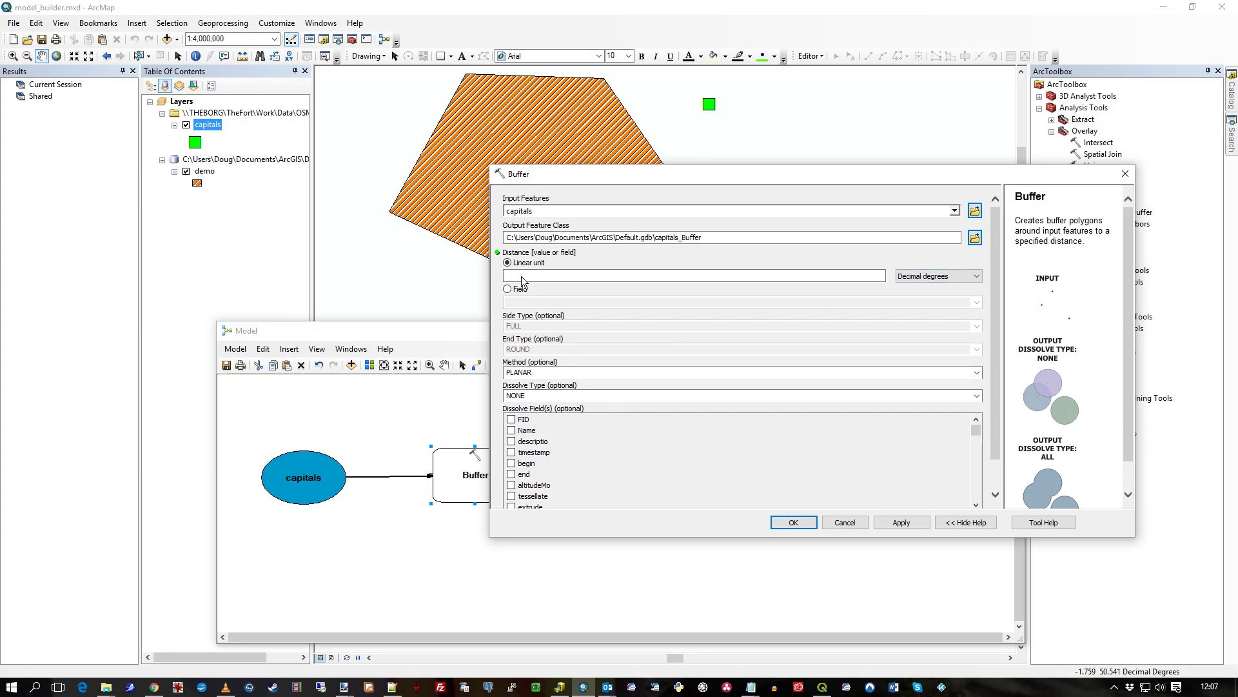
pyautogui.click(862, 276)
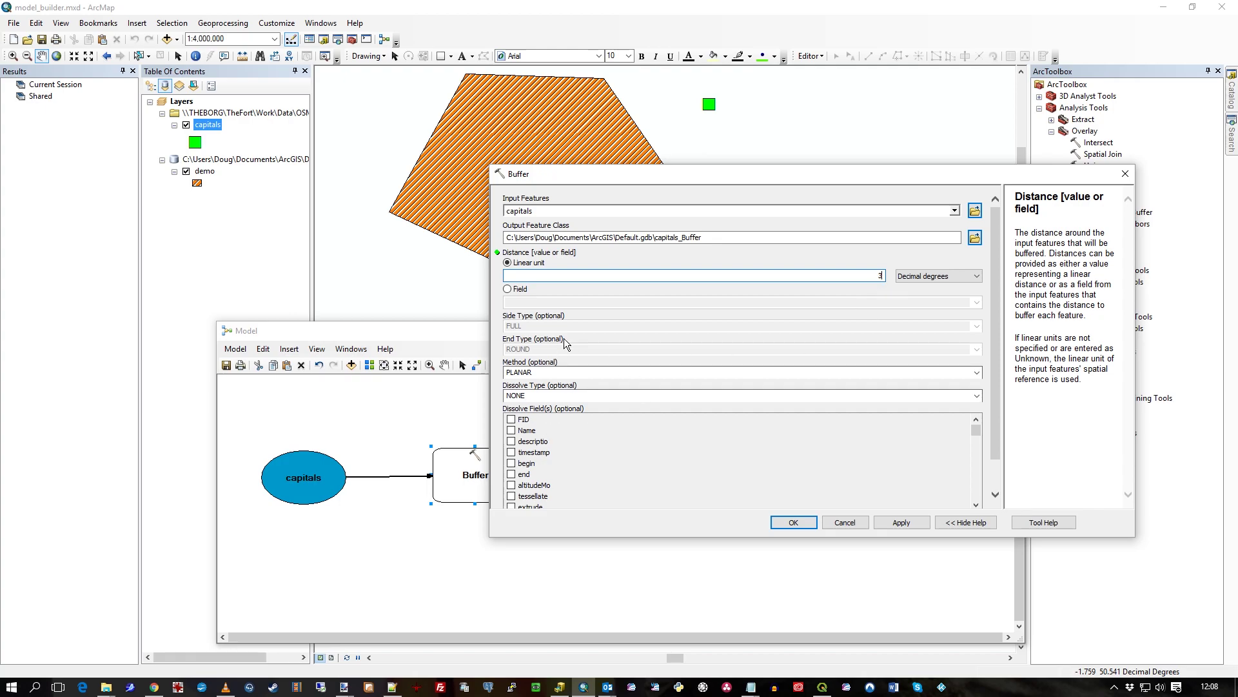
pyautogui.click(711, 233)
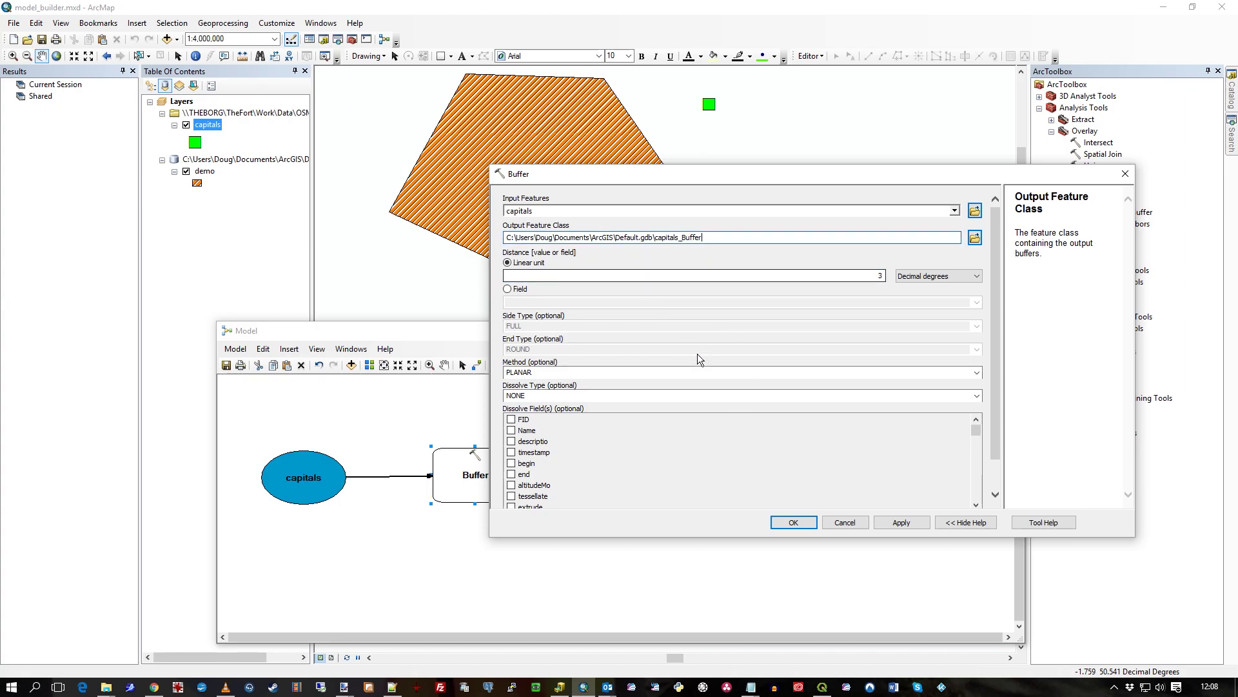
pyautogui.click(794, 523)
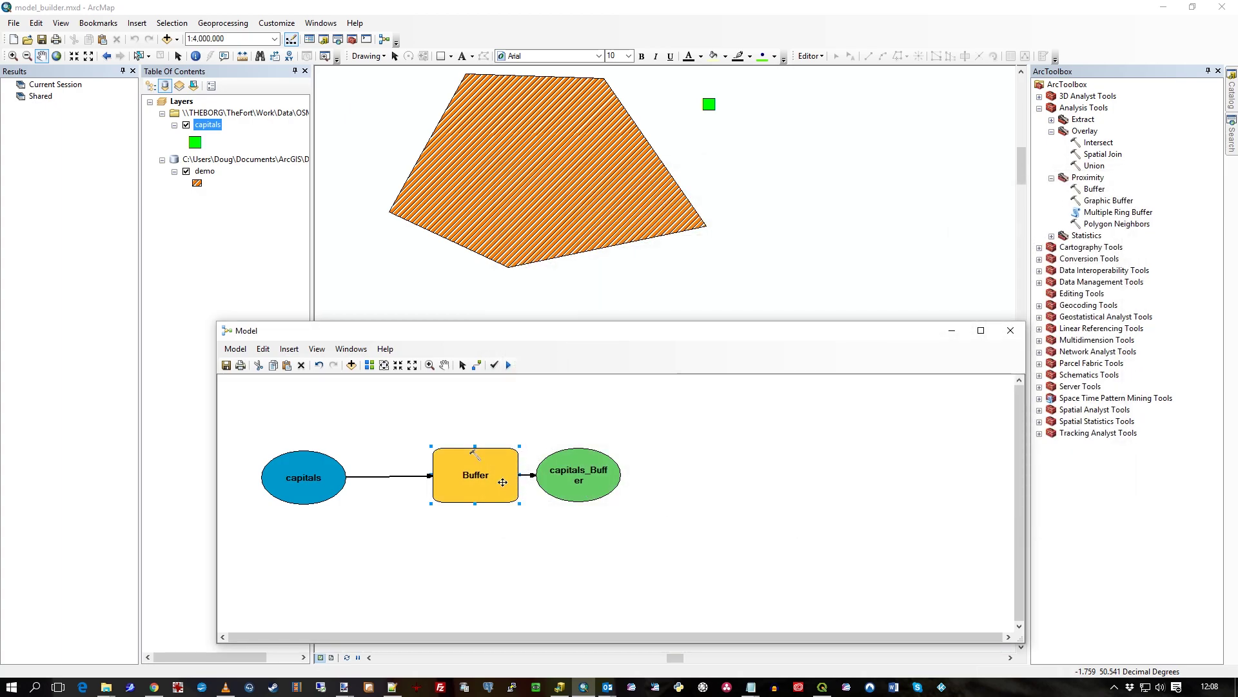
# Widen the capitals_Buffer ellipse and place Buffer above it, up and left.
pyautogui.moveTo(500, 481)
pyautogui.click(600, 488)
pyautogui.moveTo(622, 504); pyautogui.dragTo(652, 502)
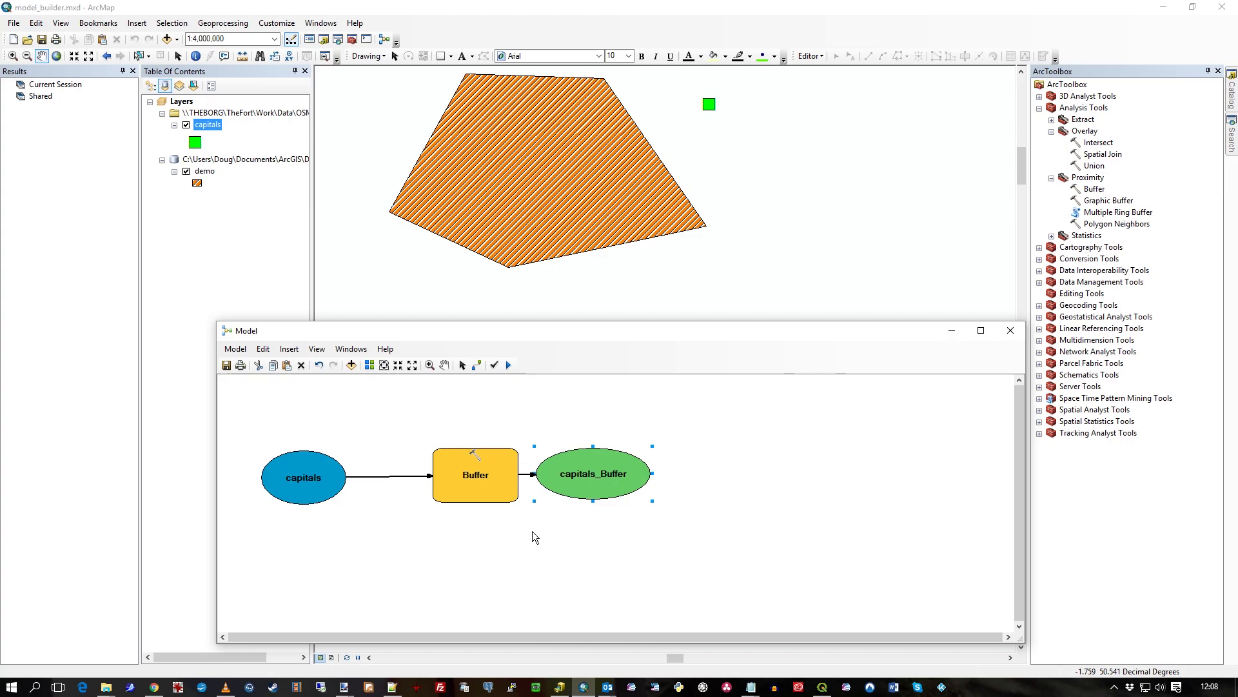
pyautogui.moveTo(490, 481); pyautogui.dragTo(445, 435)
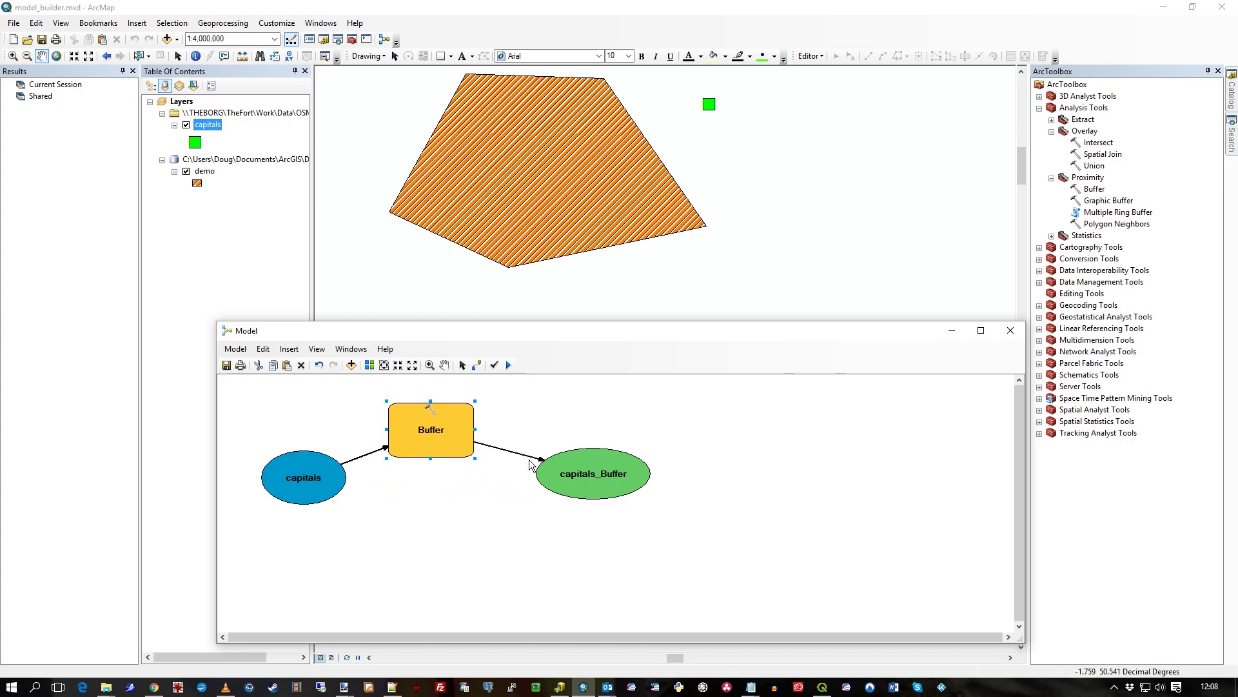
pyautogui.moveTo(570, 477); pyautogui.dragTo(526, 510)
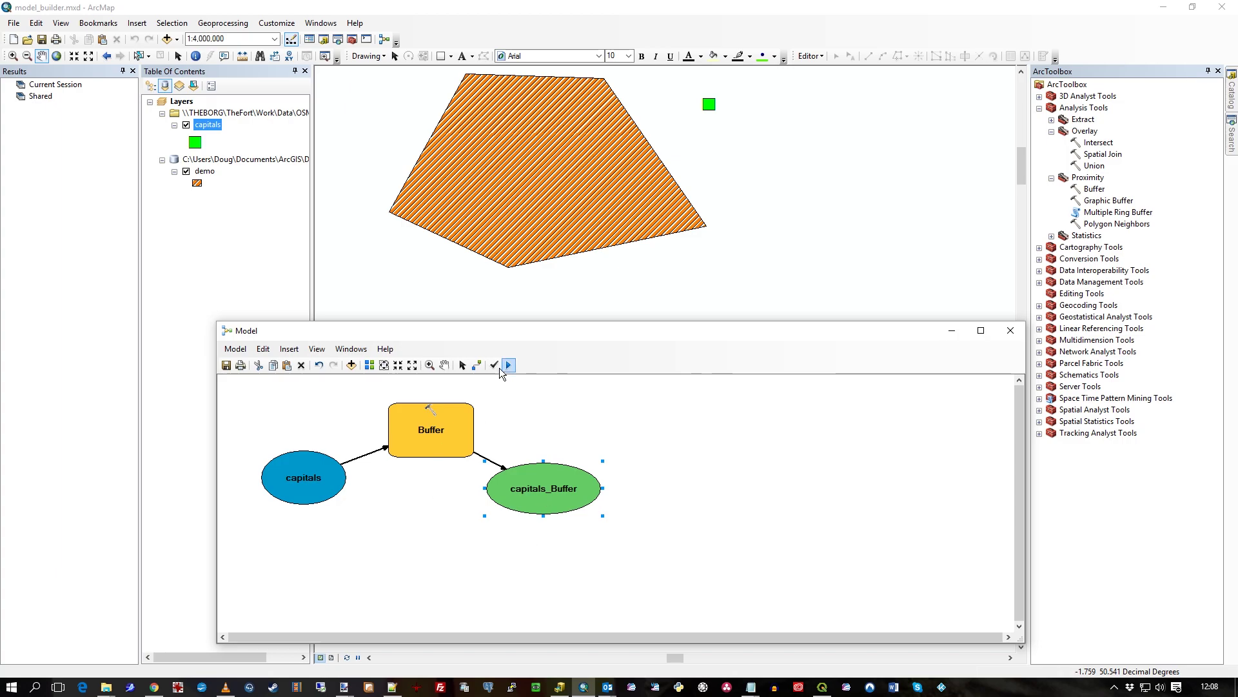
# Validate and run the model, closing the progress window once Buffer completes.
pyautogui.click(495, 366)
pyautogui.click(508, 366)
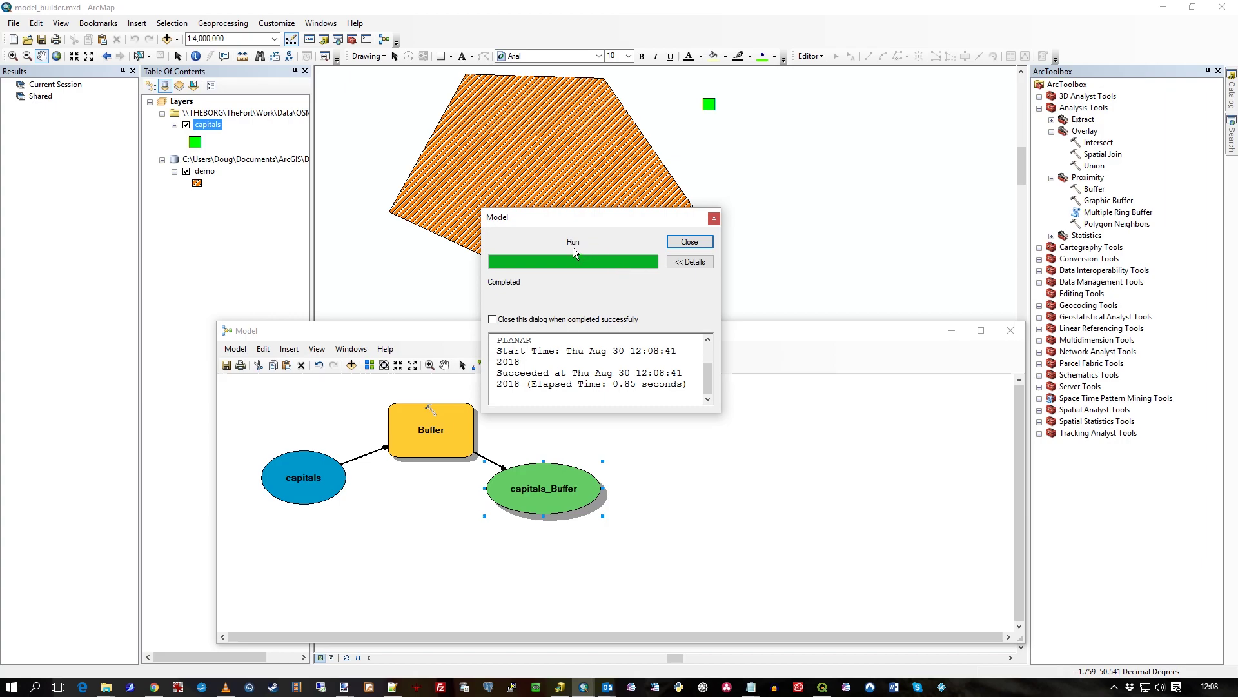
pyautogui.click(689, 242)
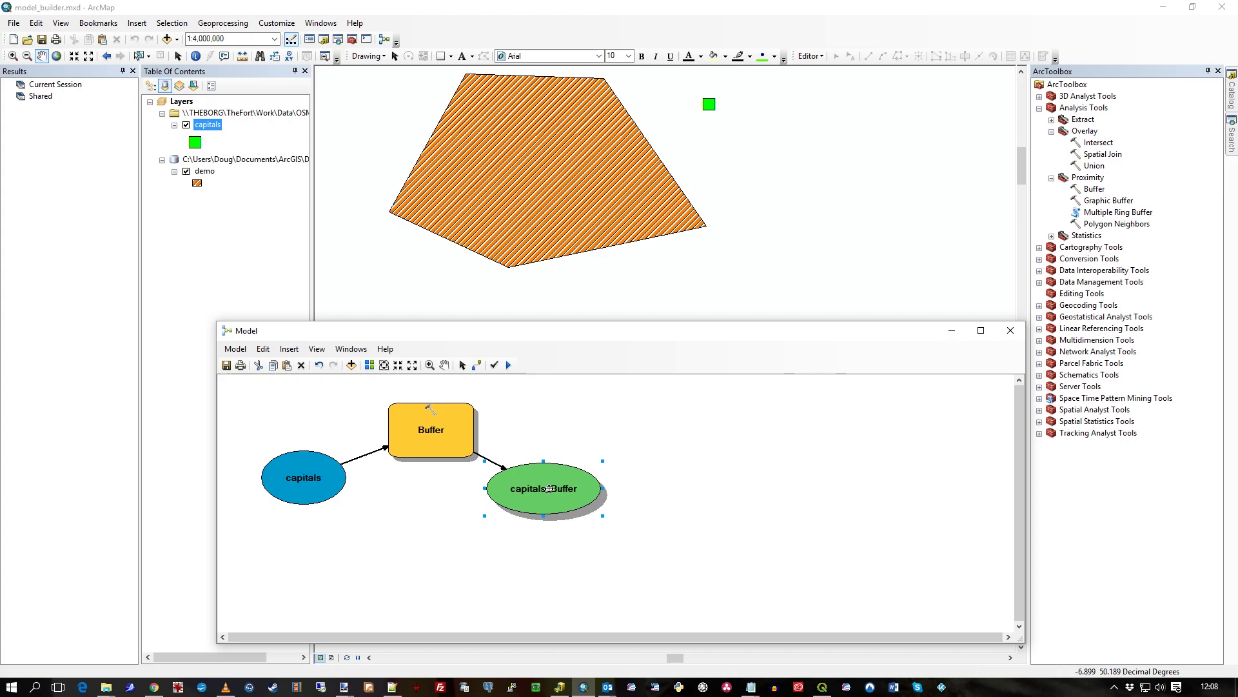
# Add capitals_Buffer to the map display and pan to show the buffer circles.
pyautogui.rightClick(549, 489)
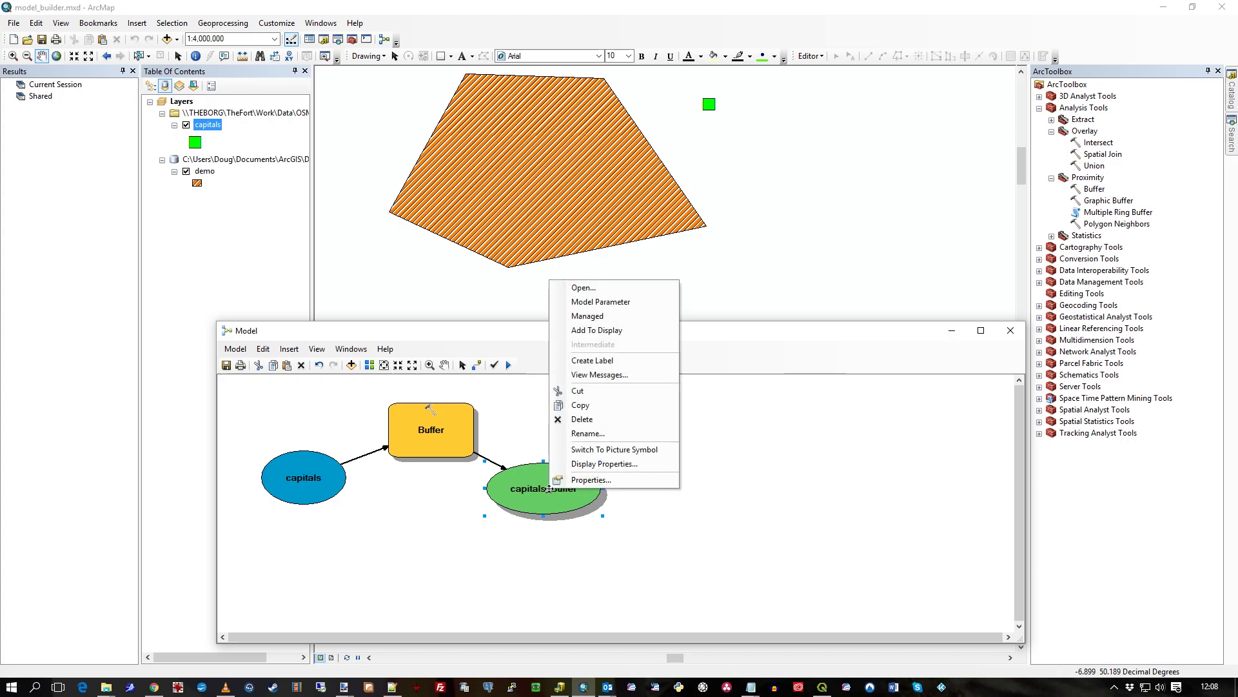
pyautogui.click(599, 331)
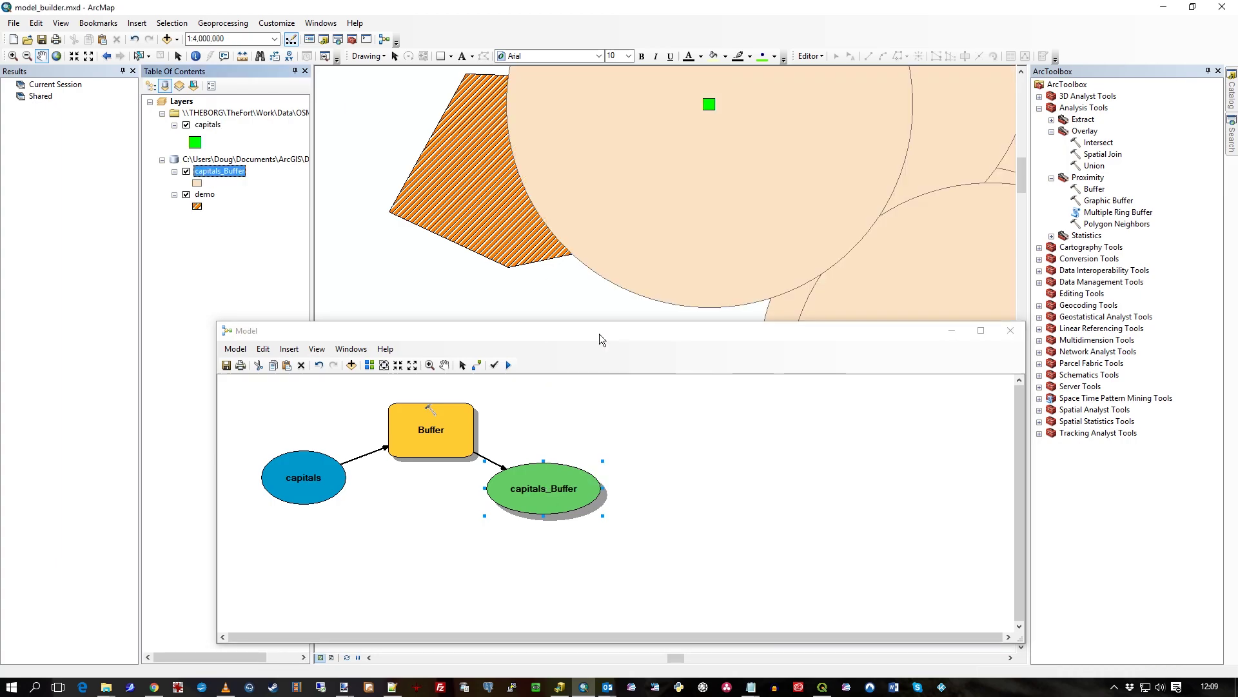
pyautogui.moveTo(624, 331); pyautogui.dragTo(663, 441)
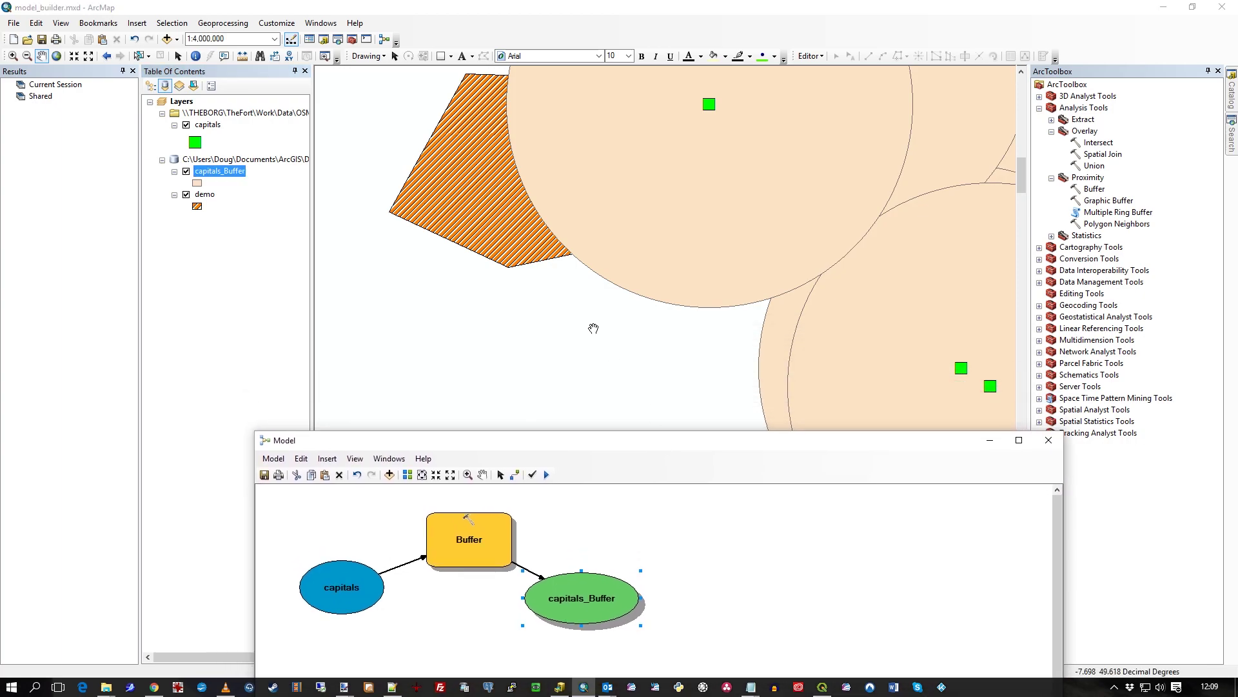
pyautogui.moveTo(574, 291); pyautogui.dragTo(576, 341)
pyautogui.moveTo(642, 442); pyautogui.dragTo(596, 356)
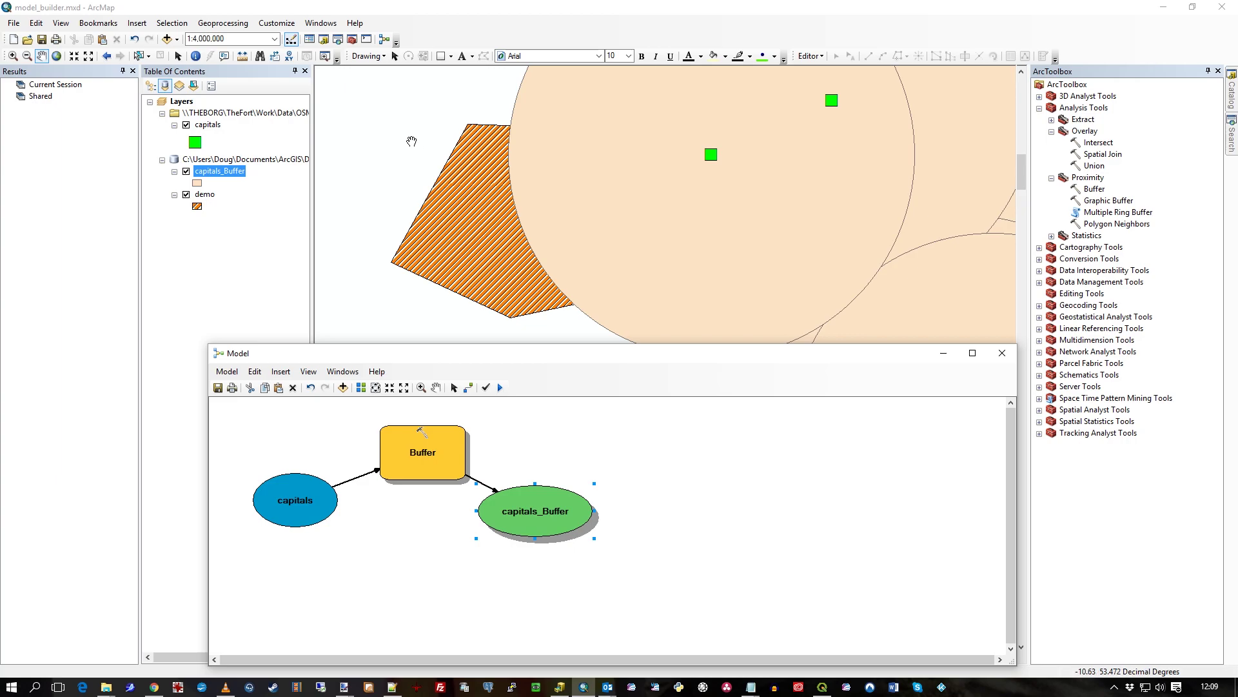
pyautogui.click(166, 39)
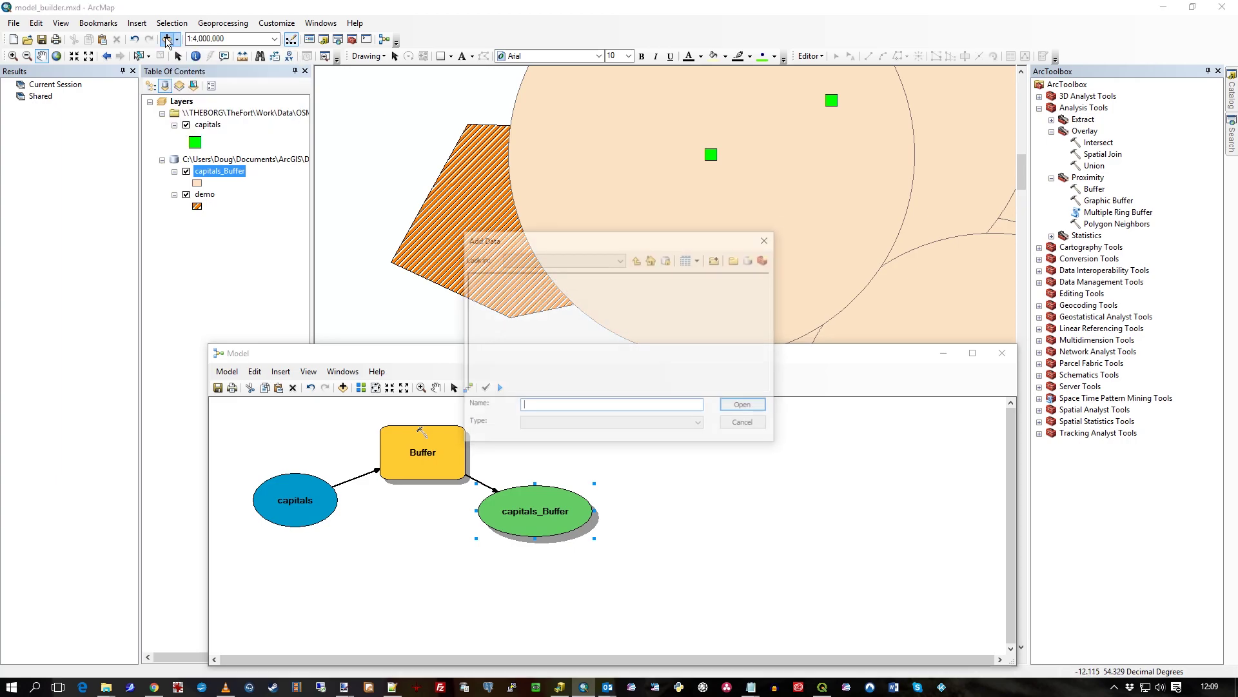
# Browse to Documents\ArcGIS\Default.gdb, select capitals_Buffer, and cancel without adding it.
pyautogui.click(639, 261)
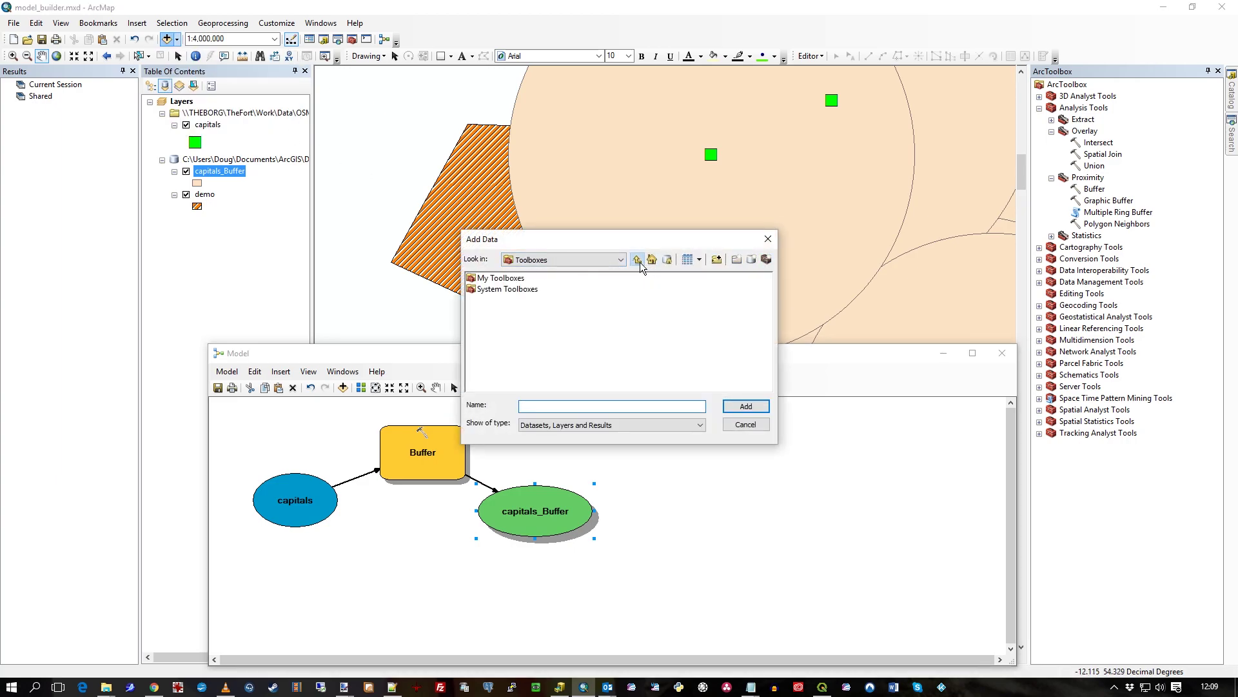
pyautogui.click(638, 261)
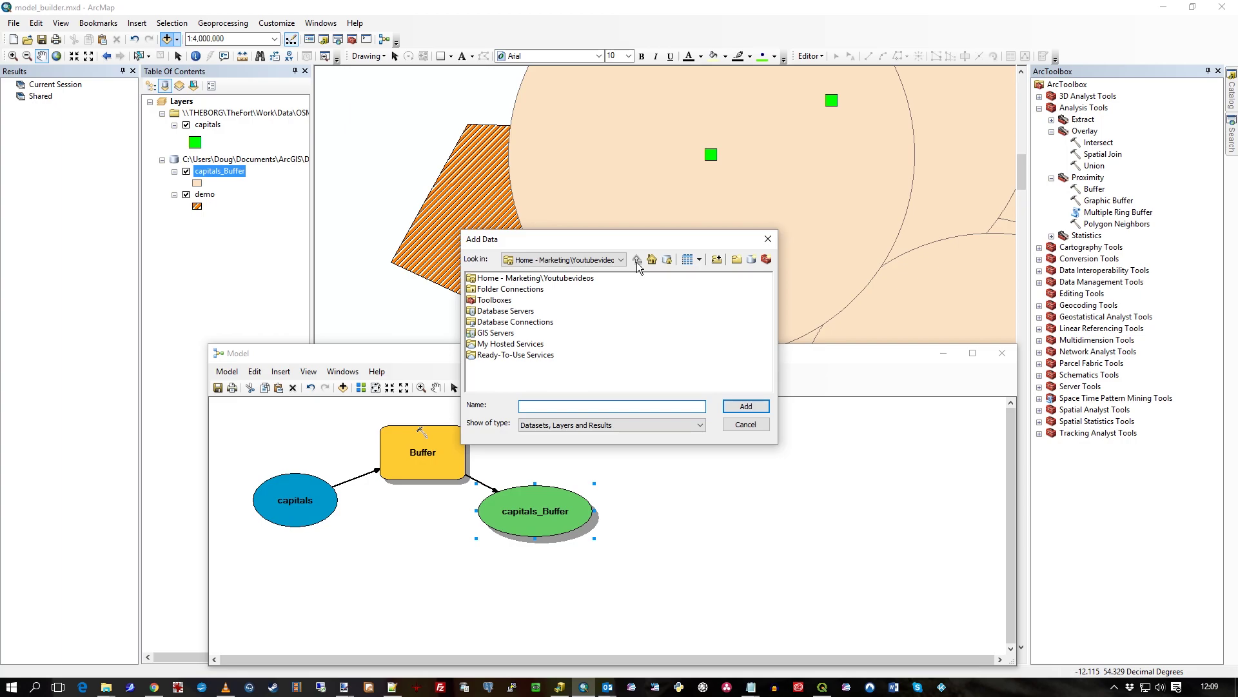
pyautogui.doubleClick(527, 290)
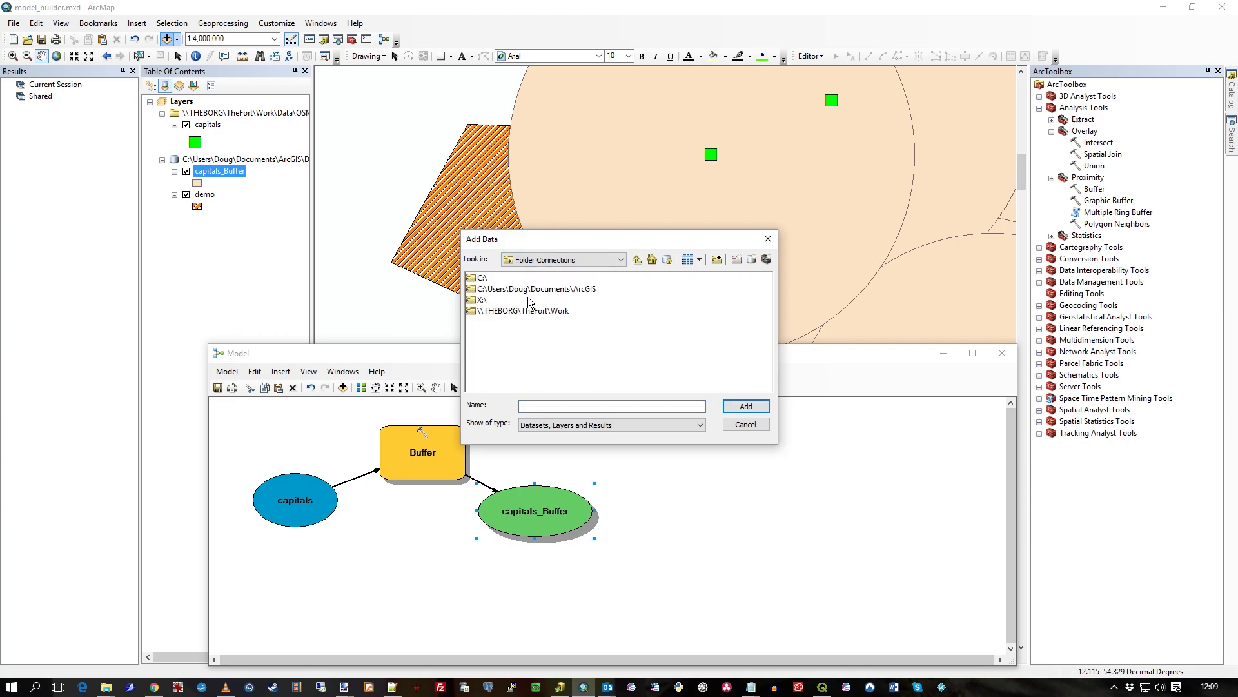
pyautogui.doubleClick(527, 290)
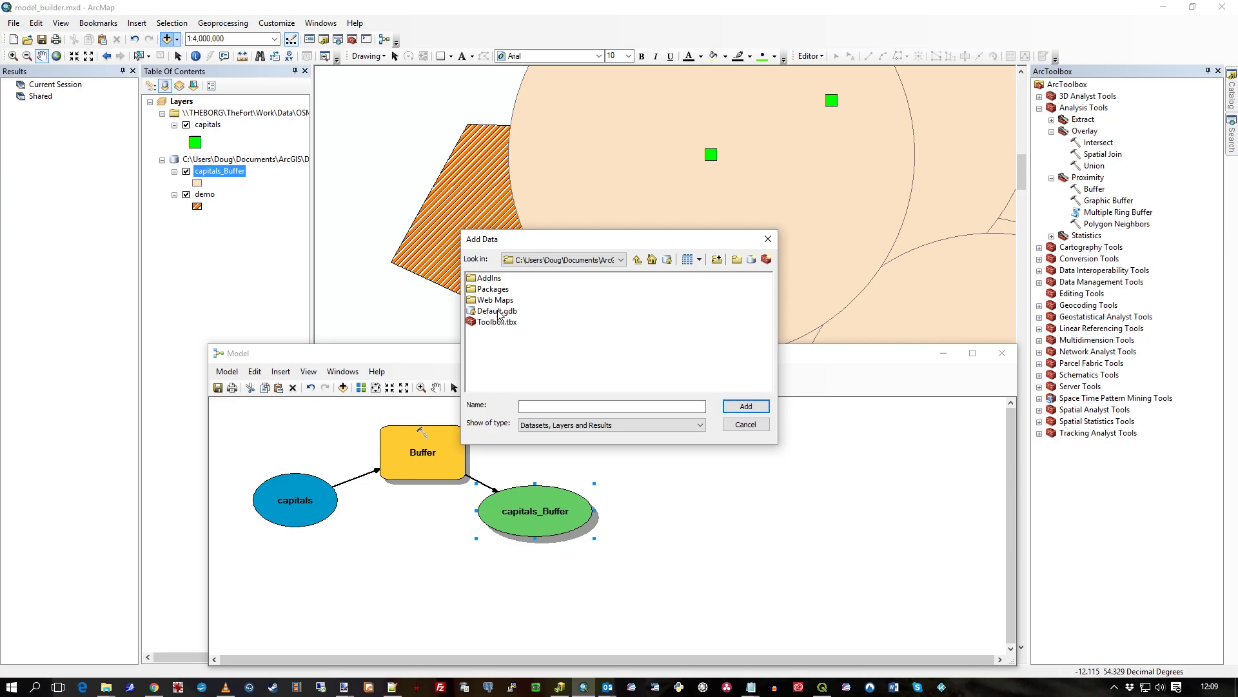
pyautogui.doubleClick(499, 314)
pyautogui.click(498, 283)
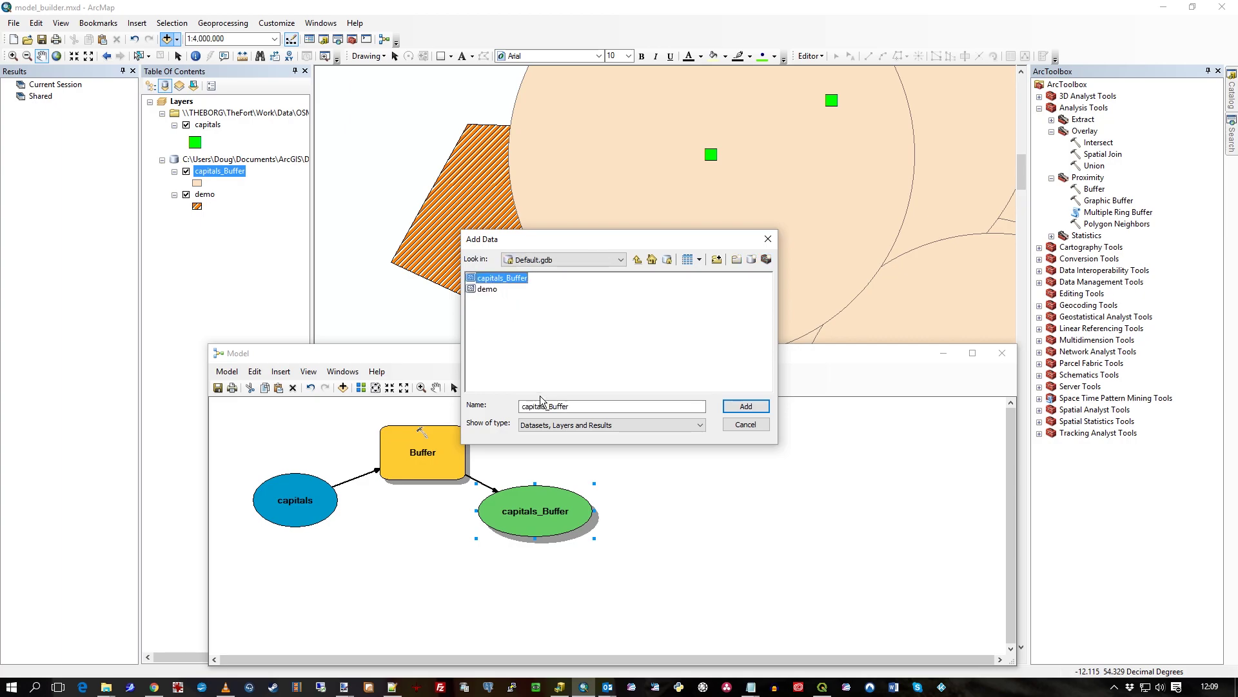
pyautogui.click(746, 425)
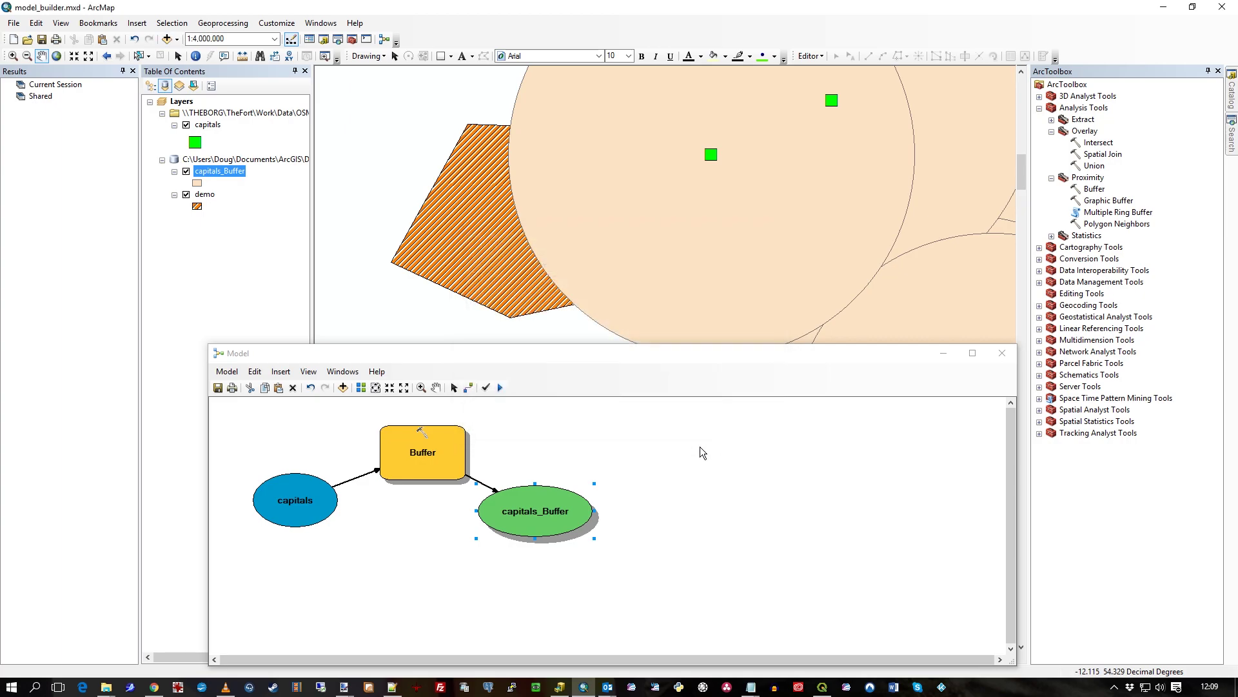
# Toggle the capitals_Buffer layer's visibility, then remove it from the Table of Contents.
pyautogui.rightClick(558, 499)
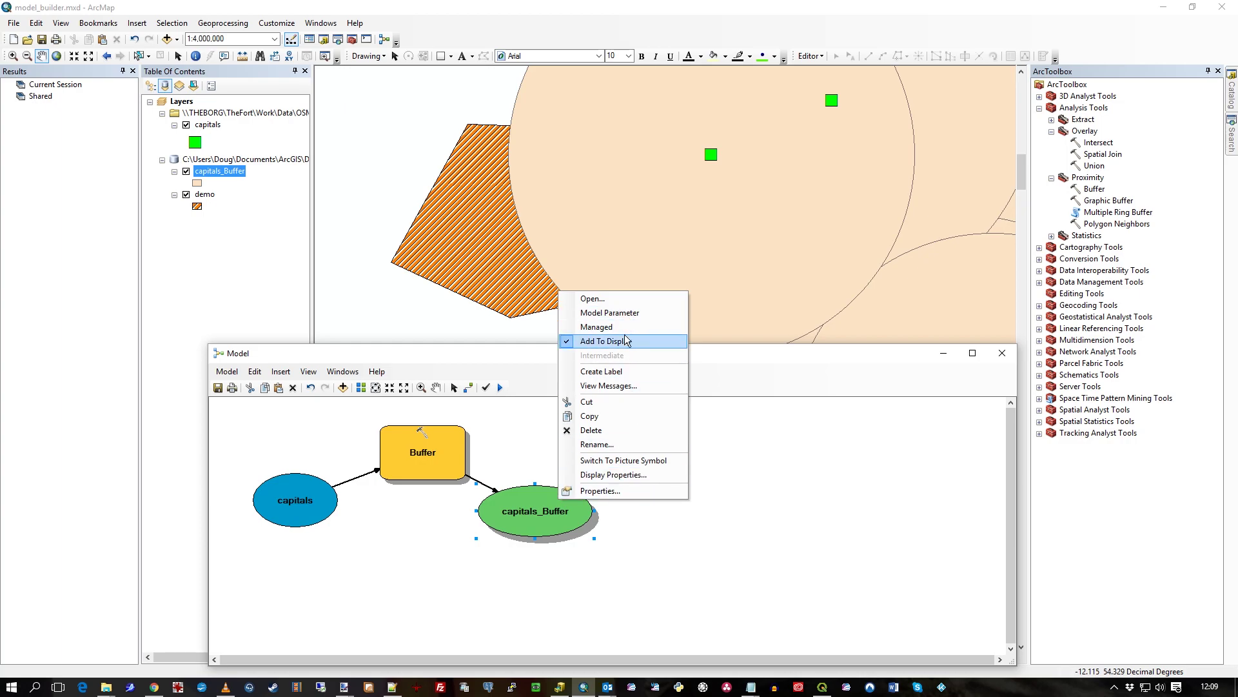
pyautogui.click(707, 374)
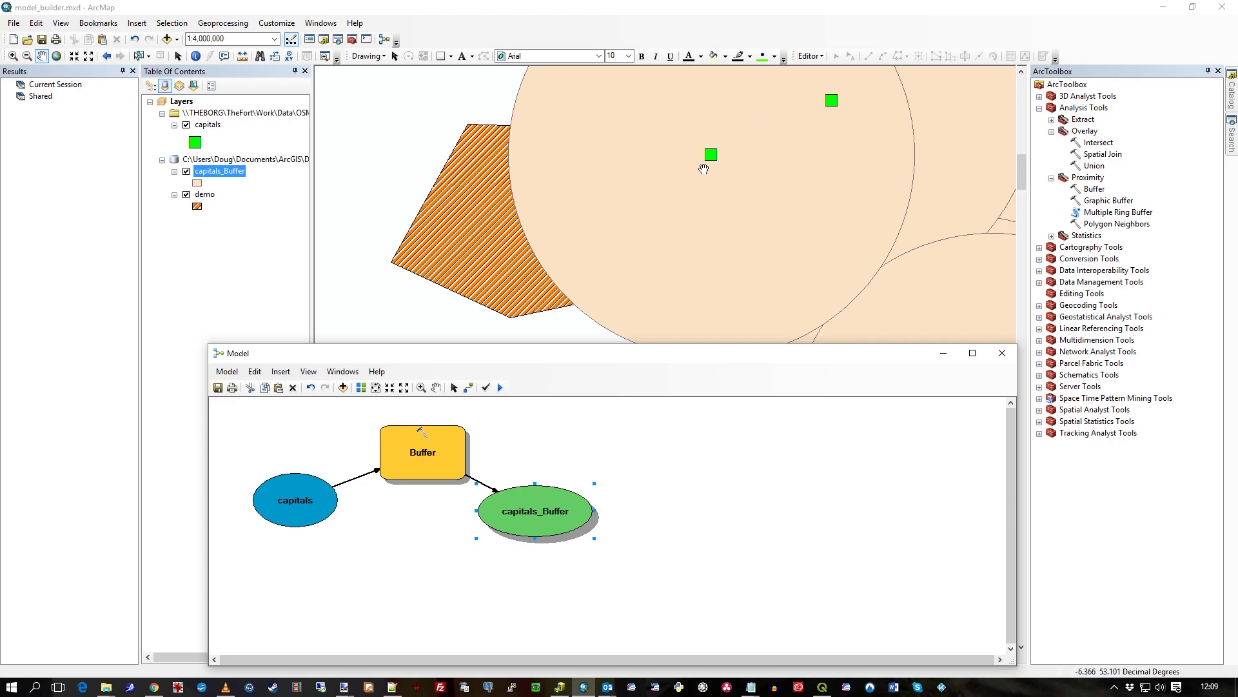
pyautogui.click(187, 171)
pyautogui.click(186, 171)
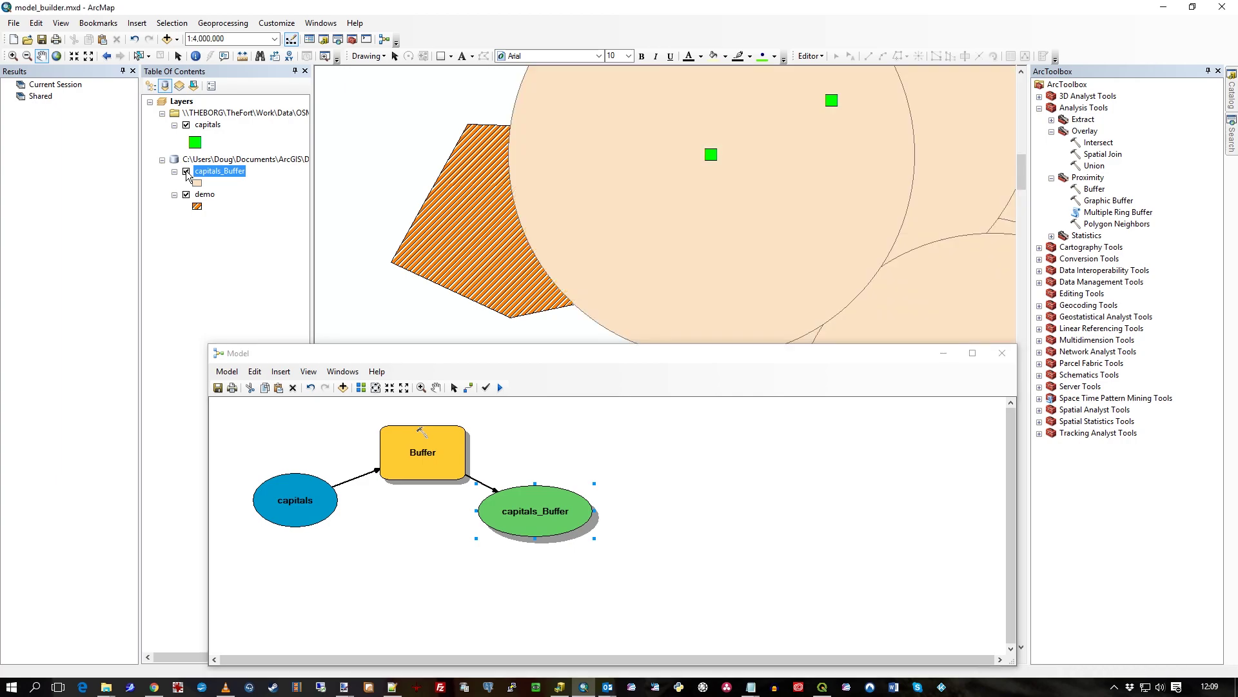
pyautogui.click(186, 172)
pyautogui.click(187, 171)
pyautogui.rightClick(206, 174)
pyautogui.click(232, 194)
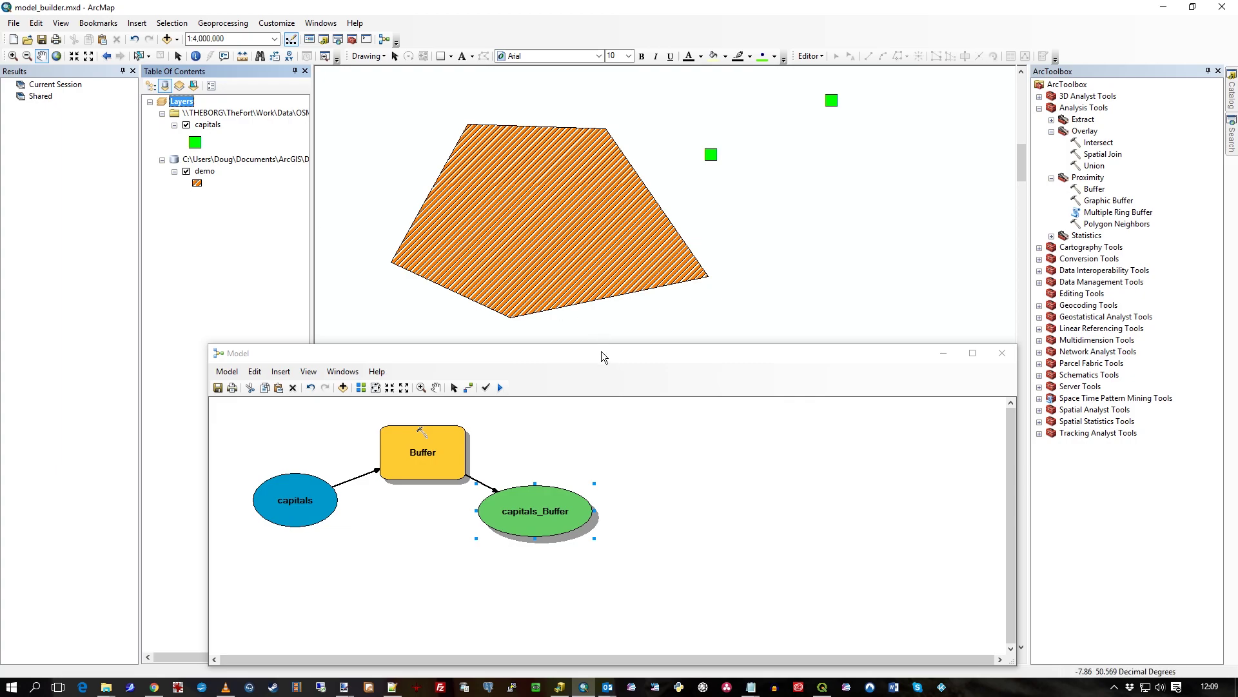
# Drop the demo layer into the model as a separate input above capitals_Buffer, tidying element positions.
pyautogui.moveTo(601, 351); pyautogui.dragTo(577, 322)
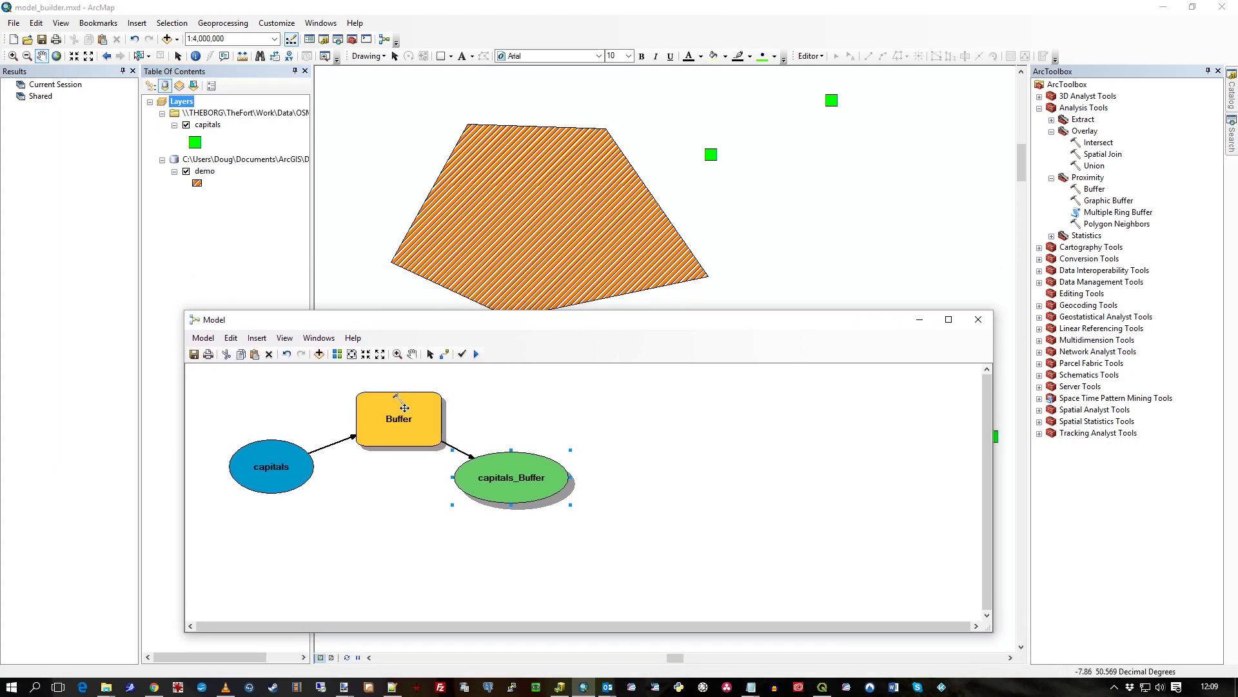
pyautogui.moveTo(227, 382); pyautogui.dragTo(526, 567)
pyautogui.click(703, 550)
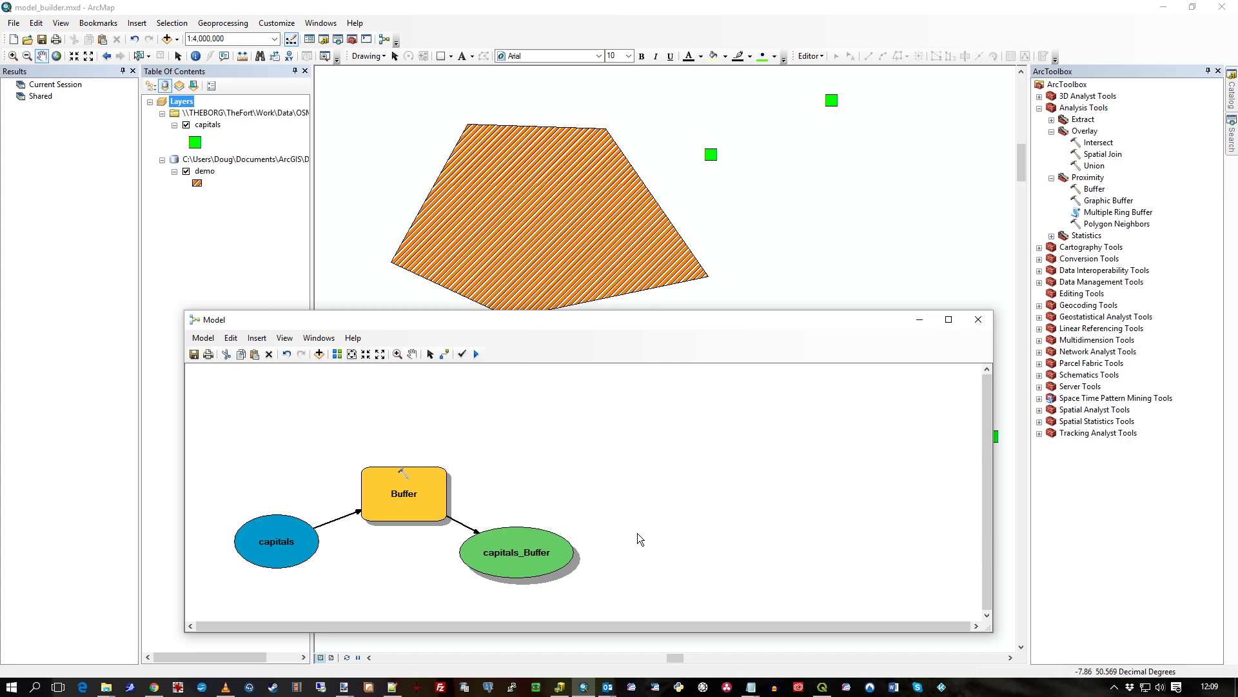
pyautogui.moveTo(555, 552); pyautogui.dragTo(574, 552)
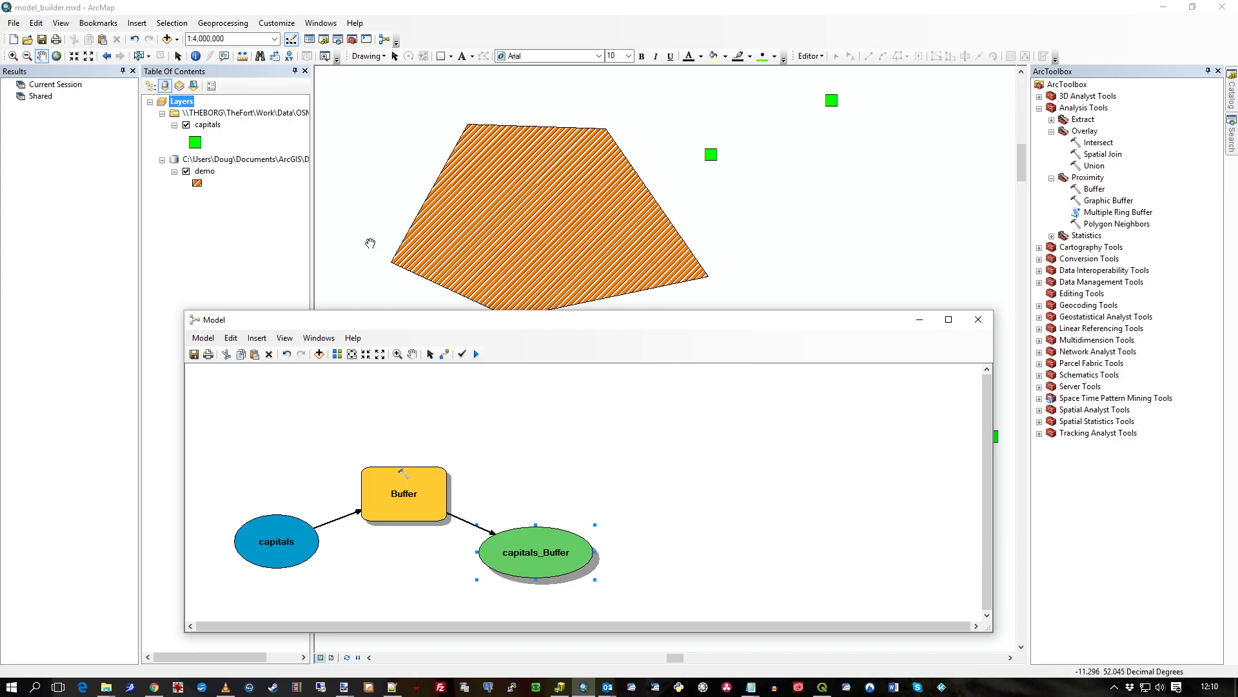
pyautogui.moveTo(204, 173); pyautogui.dragTo(545, 426)
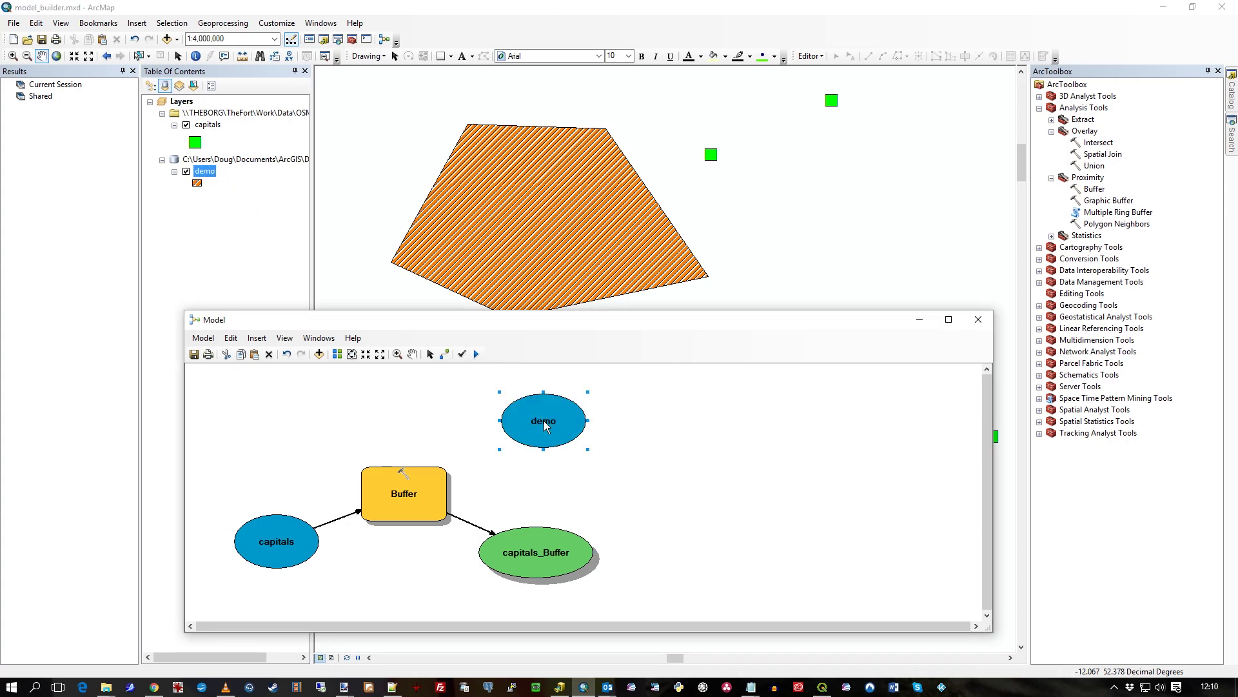
pyautogui.moveTo(561, 537); pyautogui.dragTo(576, 537)
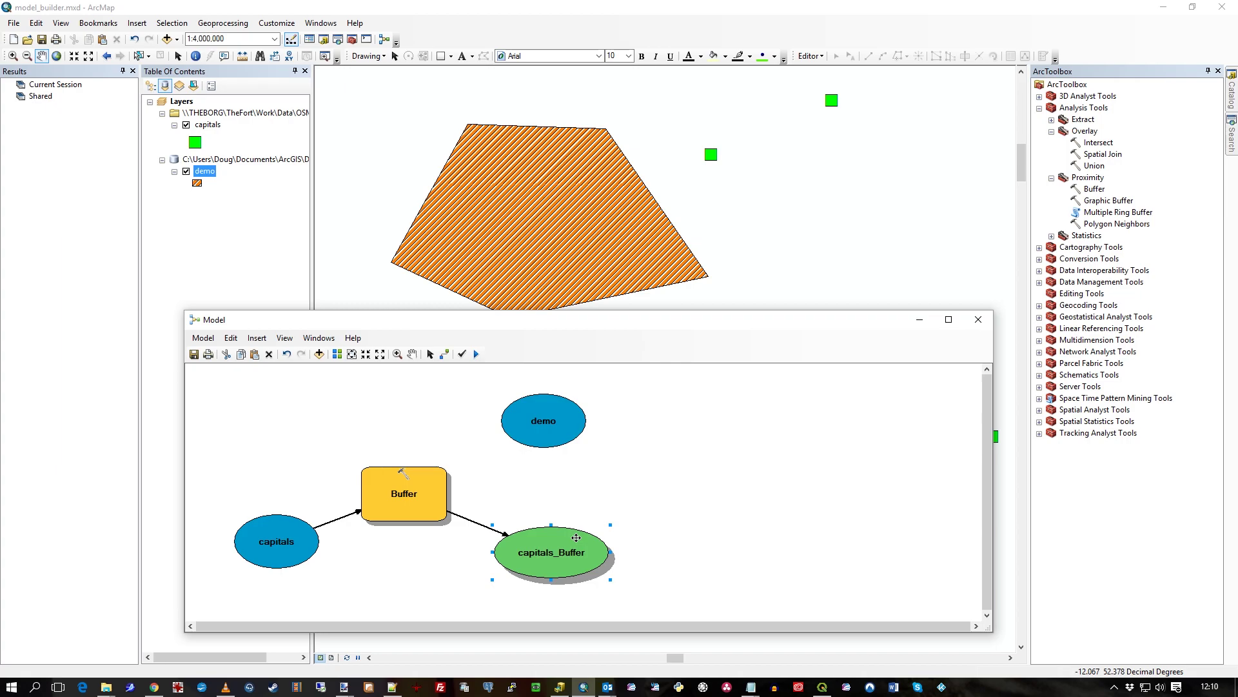
pyautogui.moveTo(541, 426); pyautogui.dragTo(541, 437)
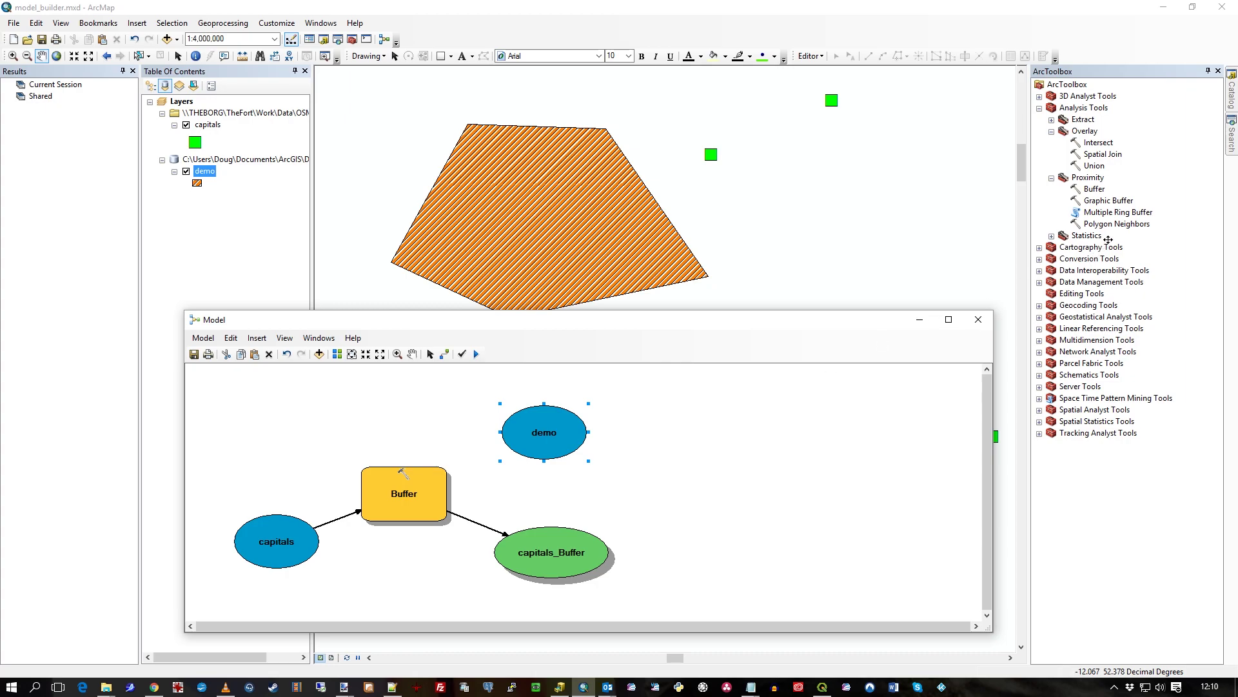
# Place the Overlay Intersect tool in the model beside capitals_Buffer and demo.
pyautogui.click(1097, 143)
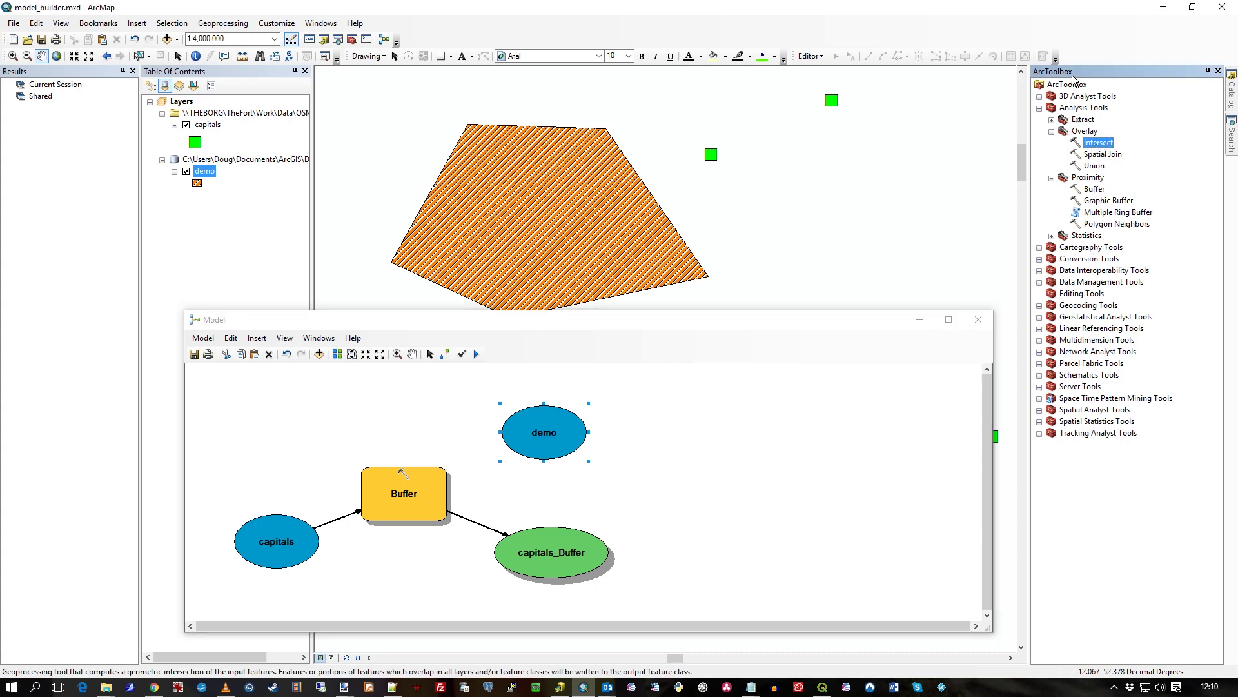
pyautogui.moveTo(1092, 147); pyautogui.dragTo(691, 490)
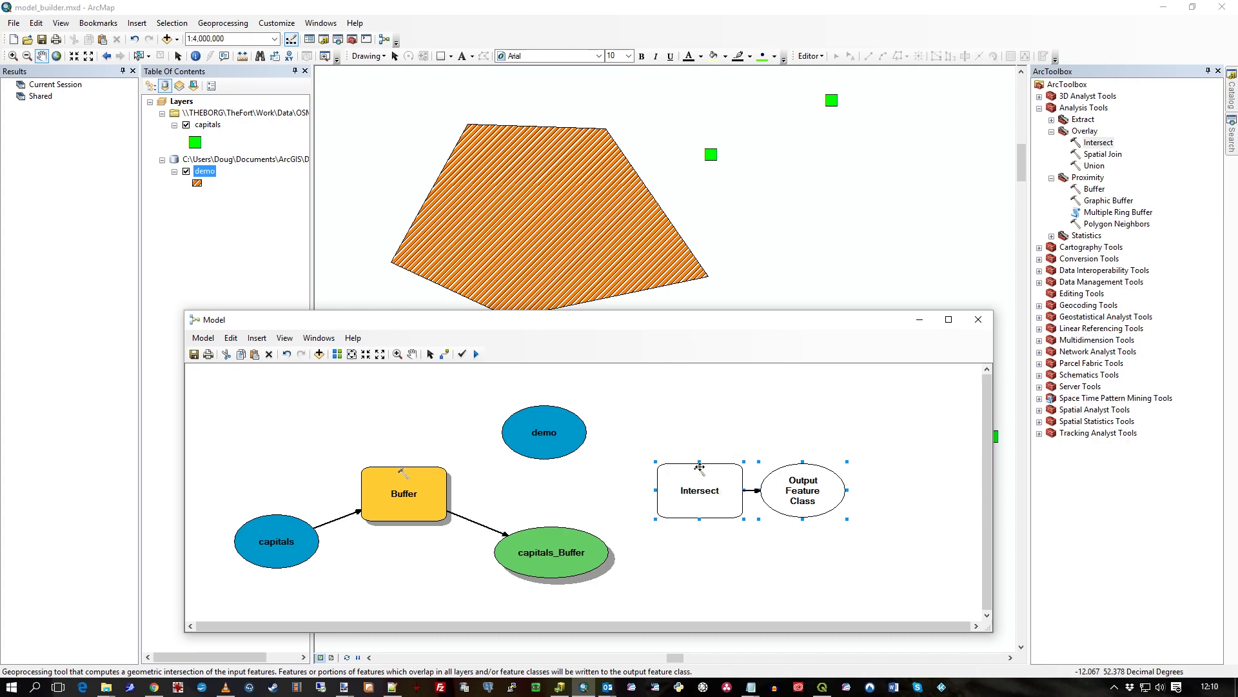
pyautogui.moveTo(700, 465)
pyautogui.moveTo(721, 491); pyautogui.dragTo(730, 486)
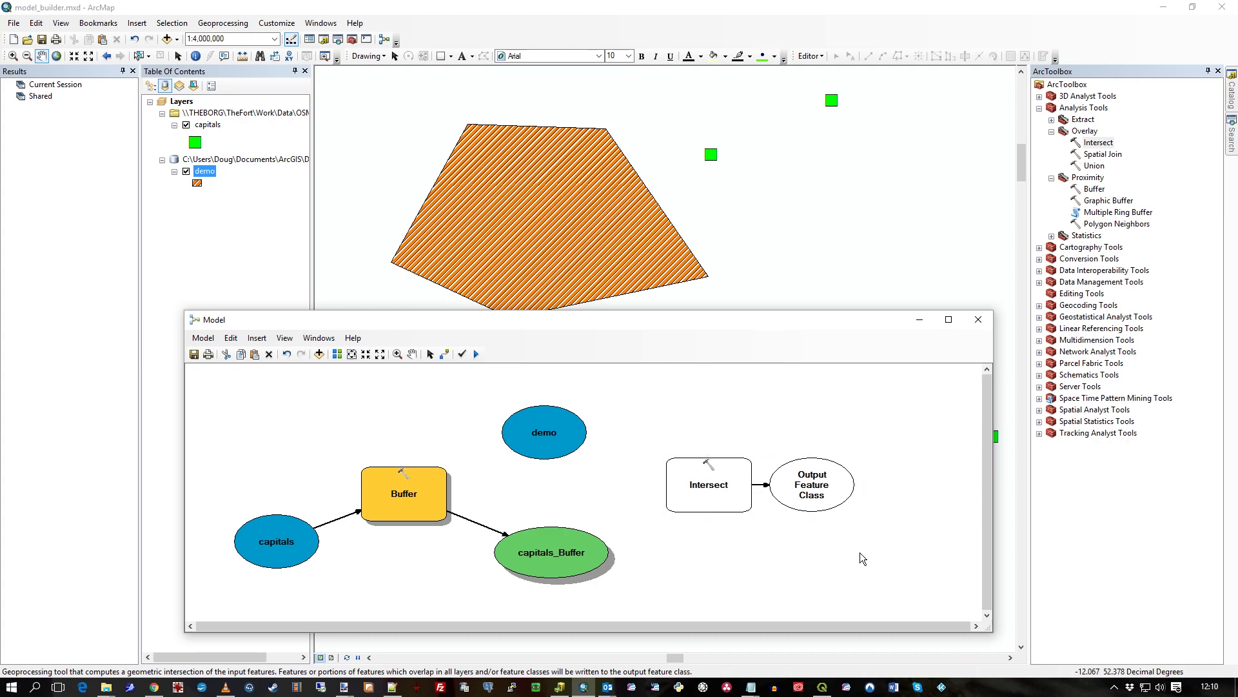
# Connect demo and capitals_Buffer to Intersect as its Input Features.
pyautogui.click(443, 354)
pyautogui.moveTo(577, 436); pyautogui.dragTo(707, 487)
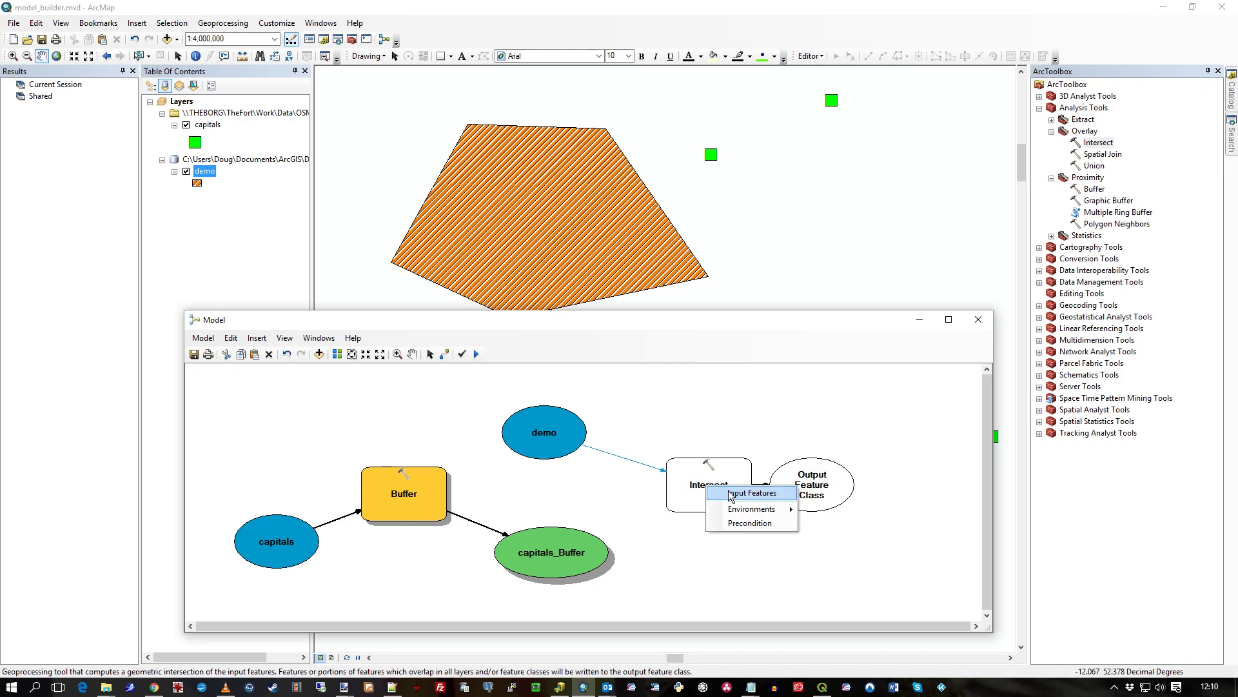
pyautogui.click(730, 493)
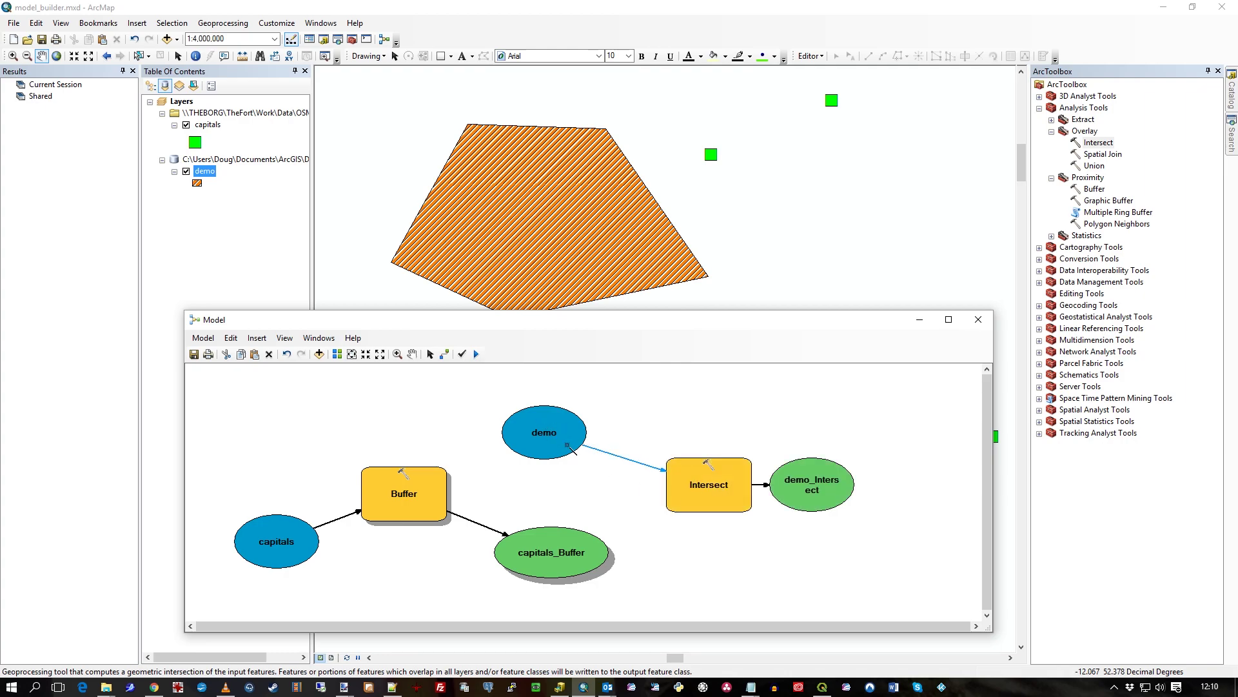
pyautogui.click(598, 552)
pyautogui.click(693, 495)
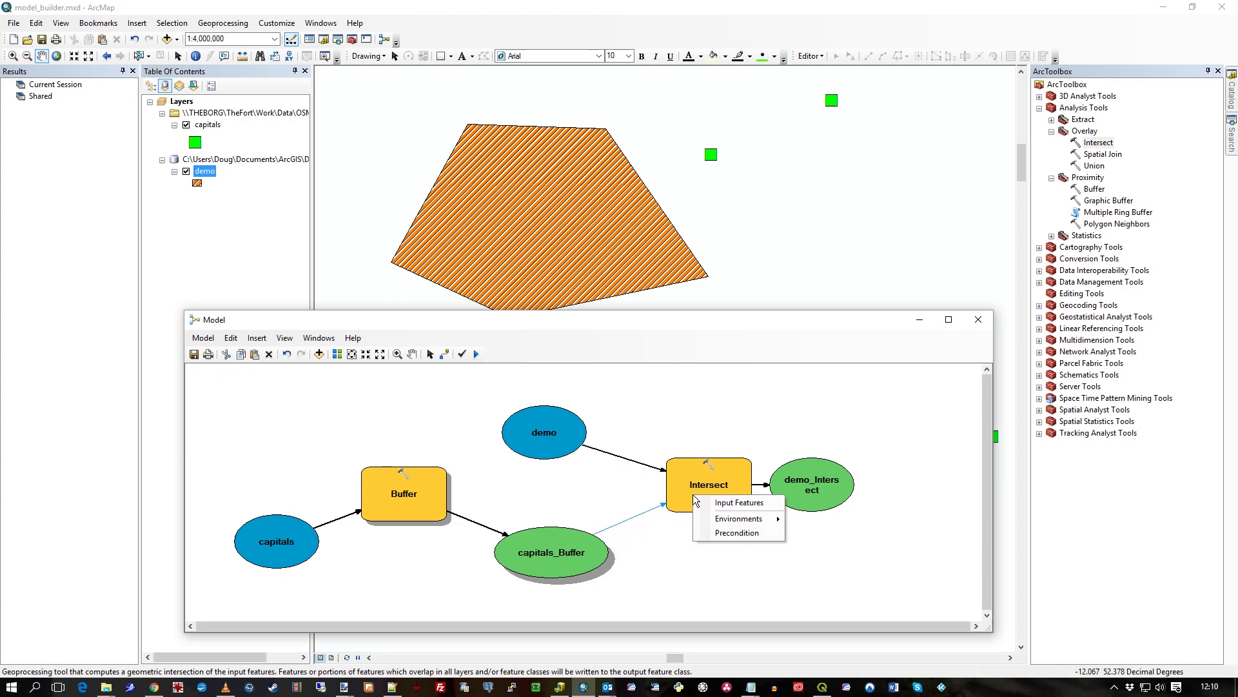
pyautogui.click(740, 504)
pyautogui.click(430, 353)
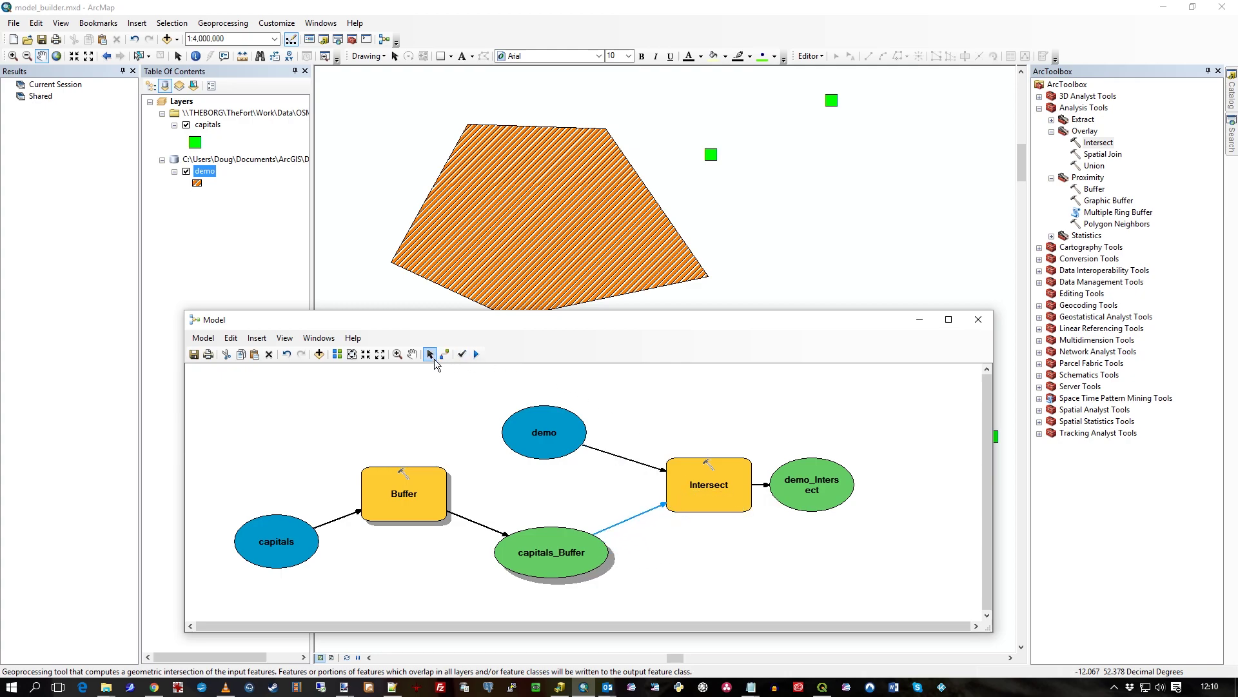
# Review the Intersect parameters, including the output feature class path, and accept them.
pyautogui.rightClick(711, 486)
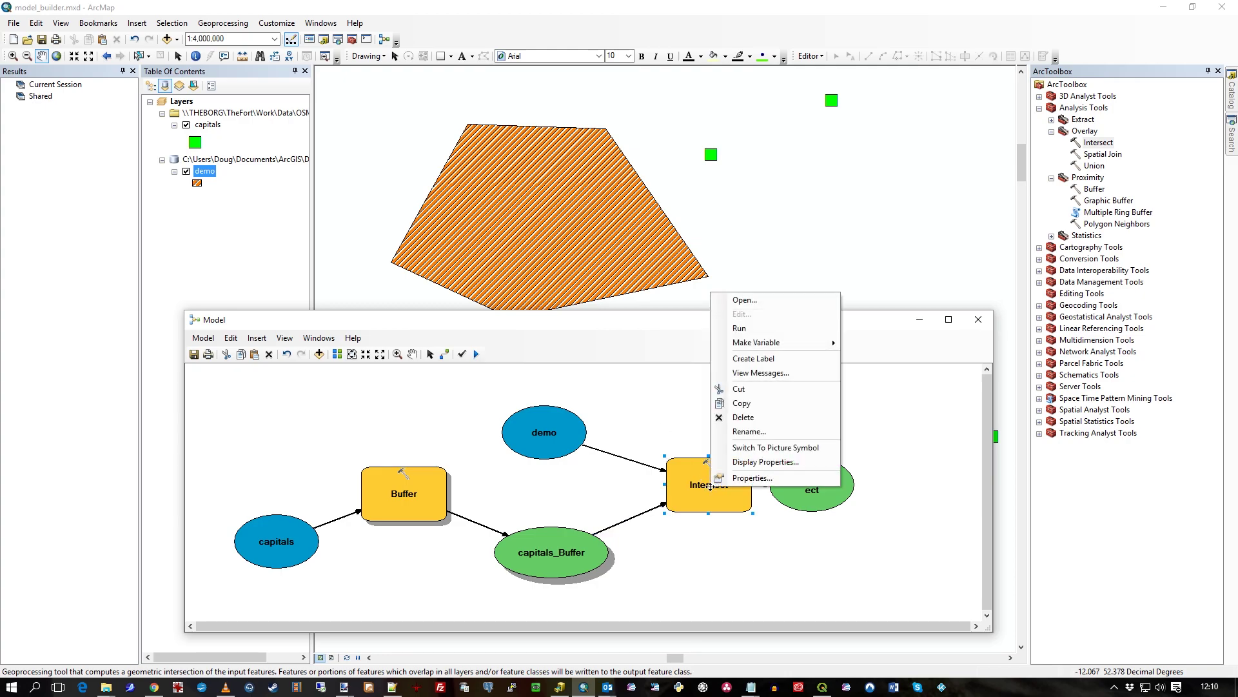
pyautogui.click(745, 301)
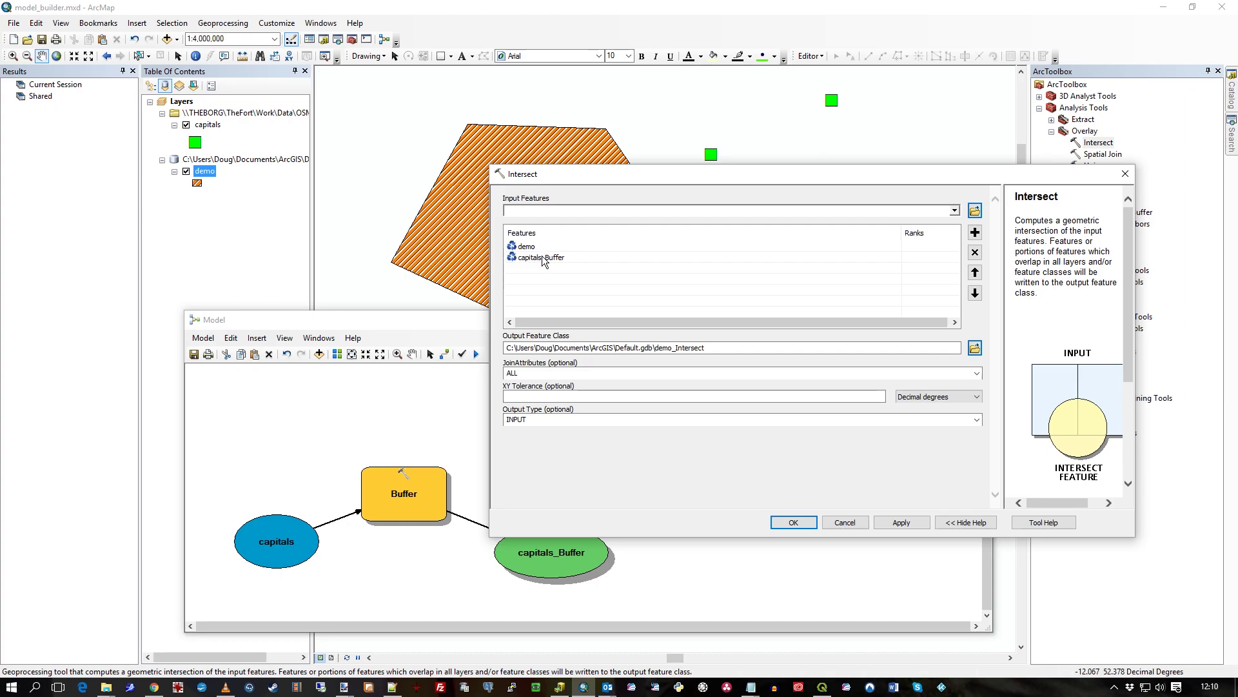
pyautogui.click(718, 351)
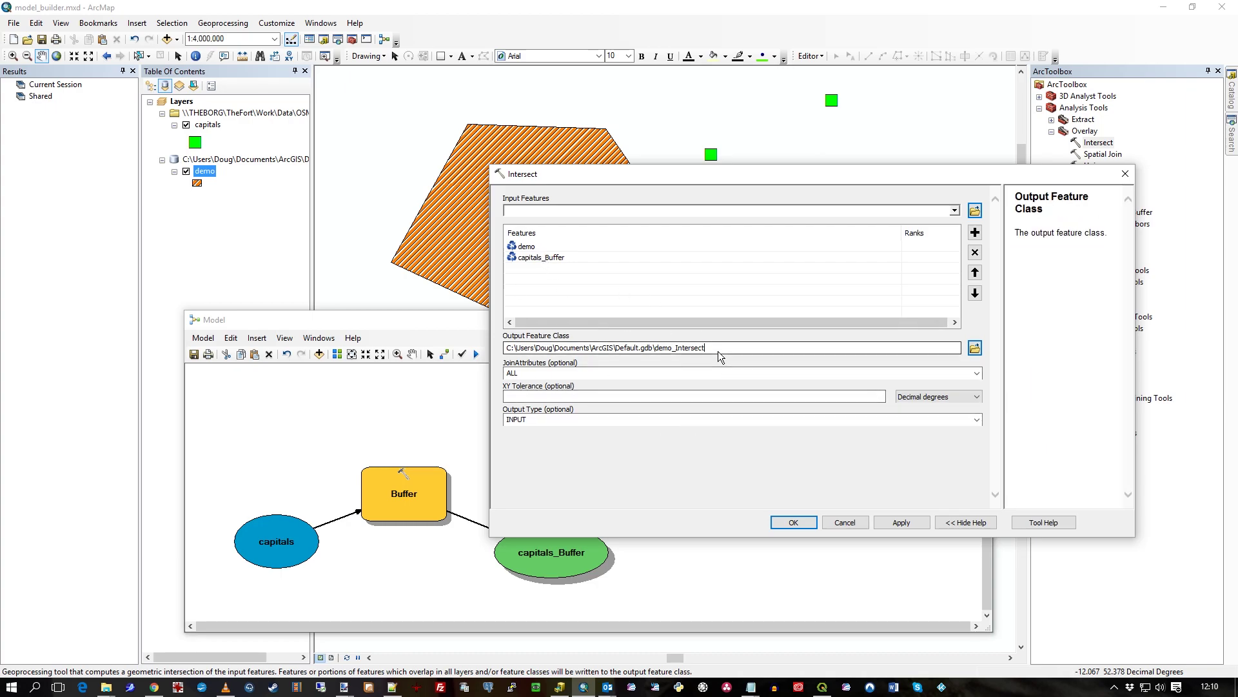
pyautogui.click(796, 521)
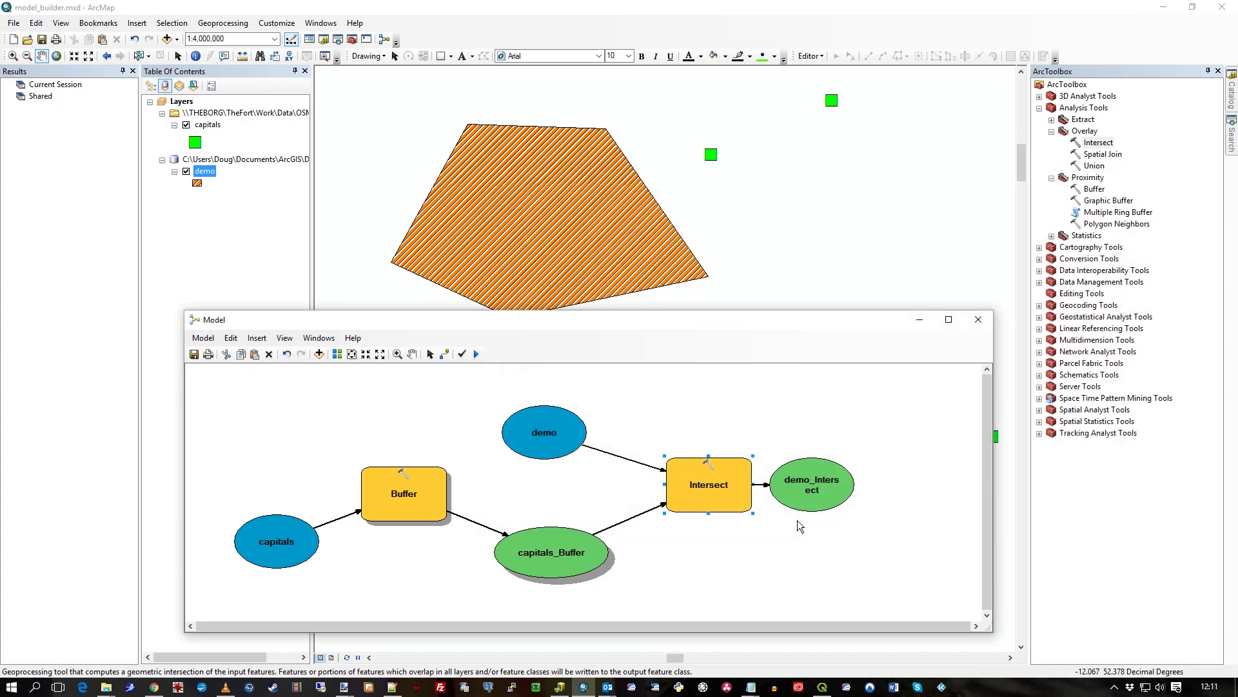
# Widen the Model window and validate the entire model.
pyautogui.moveTo(765, 322); pyautogui.dragTo(720, 318)
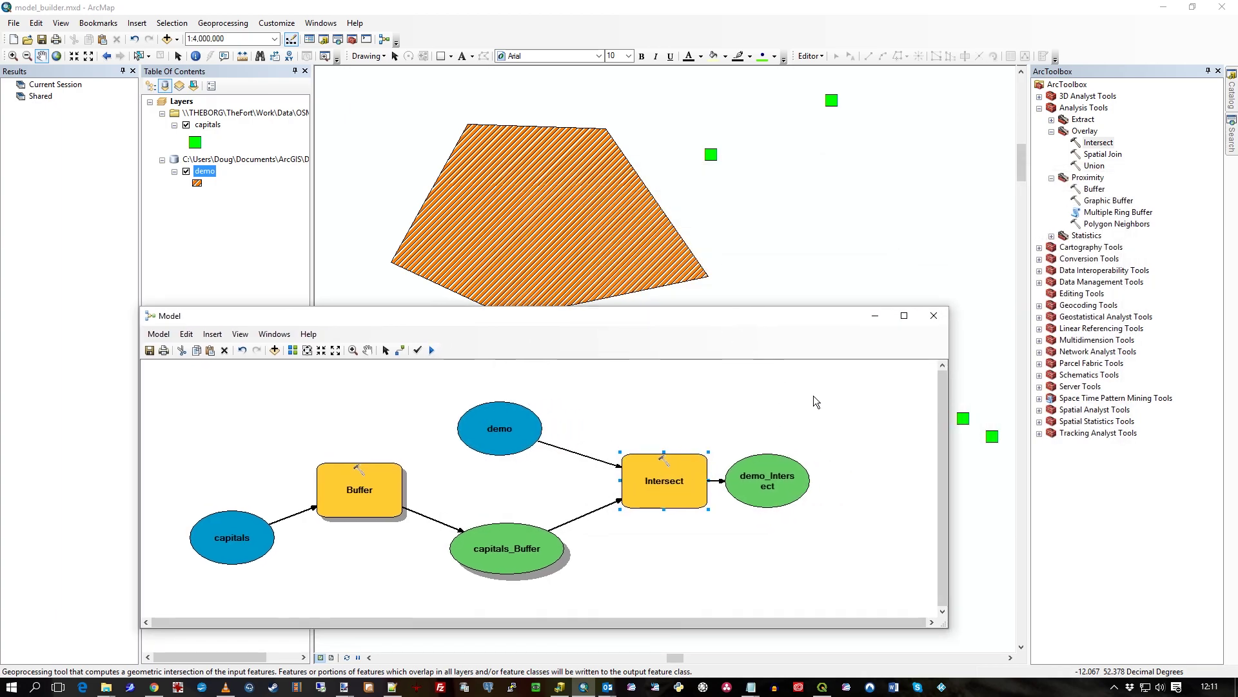
pyautogui.moveTo(948, 502); pyautogui.dragTo(1051, 507)
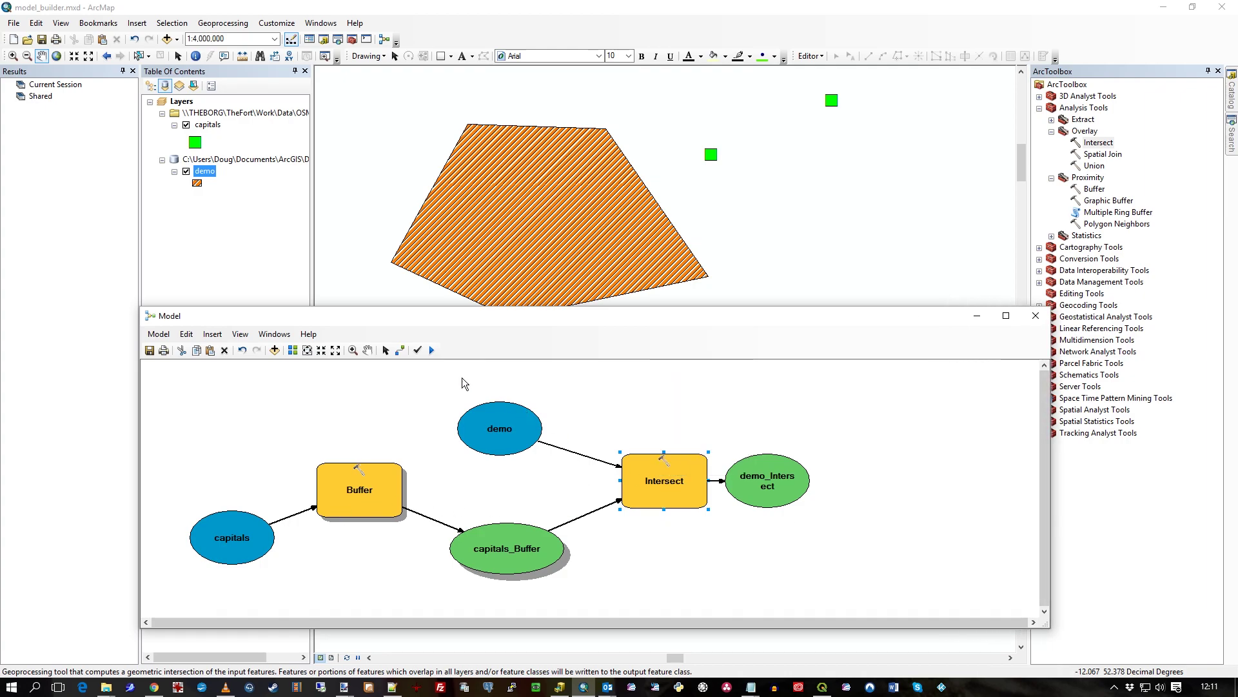
pyautogui.click(418, 351)
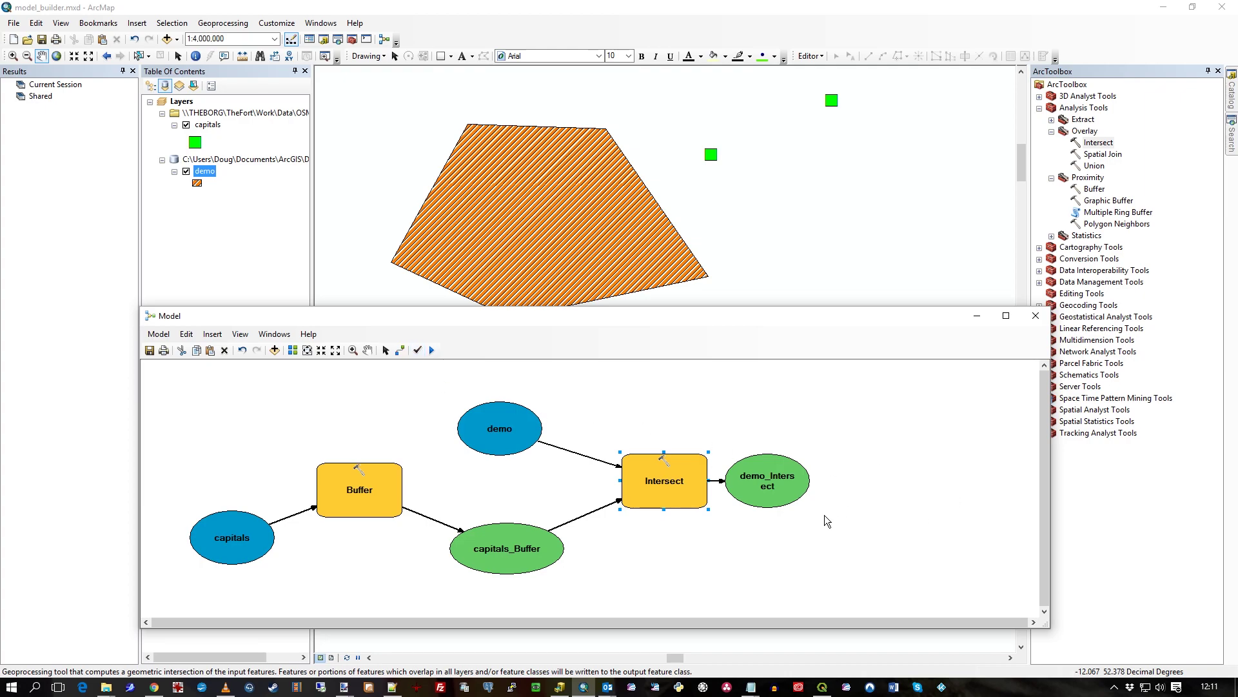
# Confirm demo_Intersect's output path in Default.gdb and widen its ellipse so the name fits.
pyautogui.click(772, 485)
pyautogui.doubleClick(809, 480)
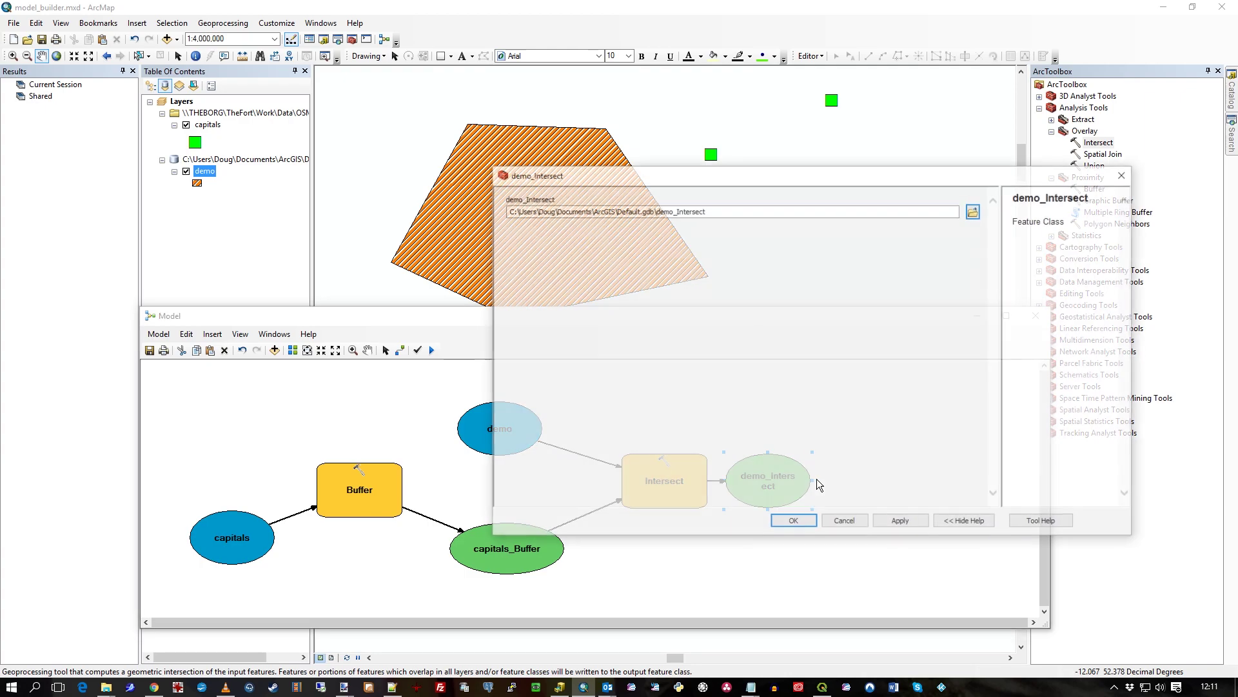
pyautogui.click(727, 210)
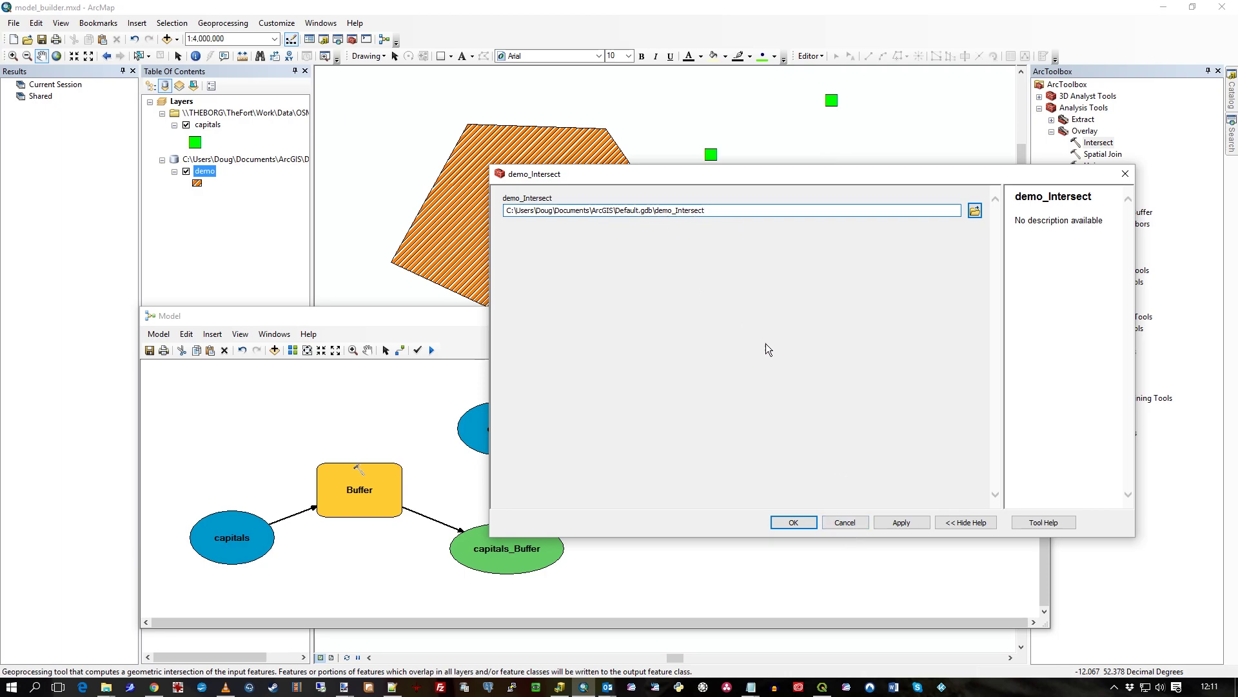
pyautogui.click(851, 522)
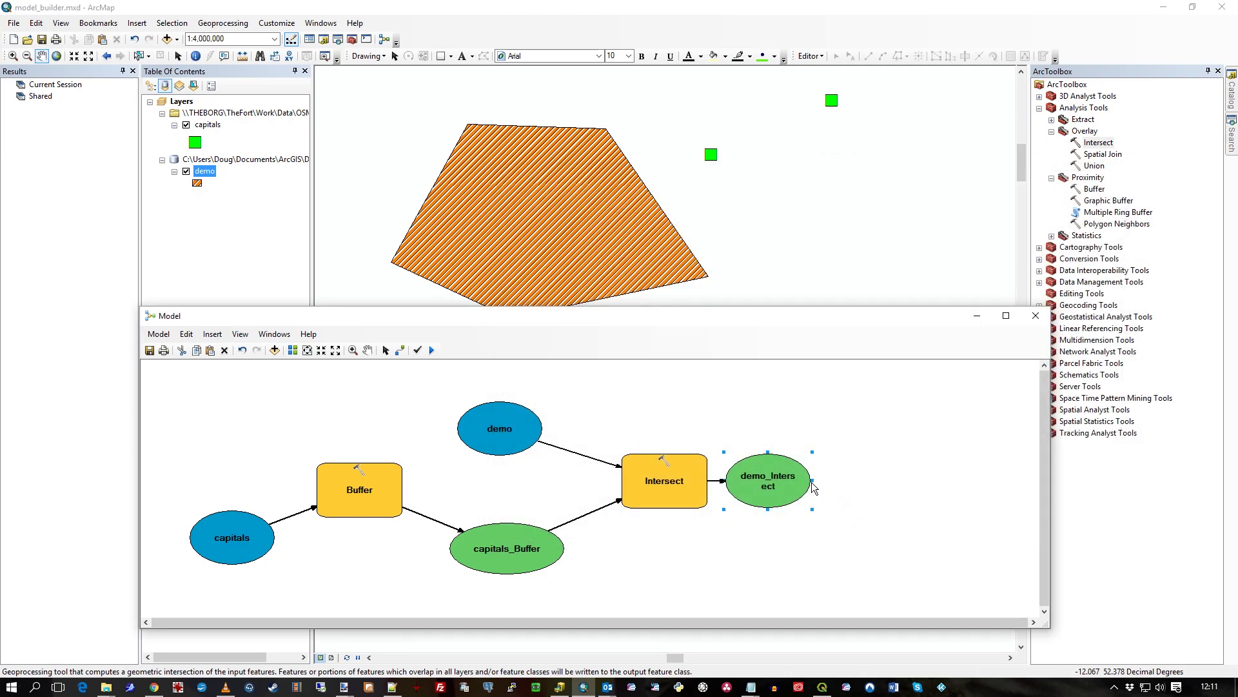
pyautogui.moveTo(812, 480)
pyautogui.mouseDown()
pyautogui.moveTo(838, 481)
pyautogui.moveTo(813, 492)
pyautogui.mouseUp()
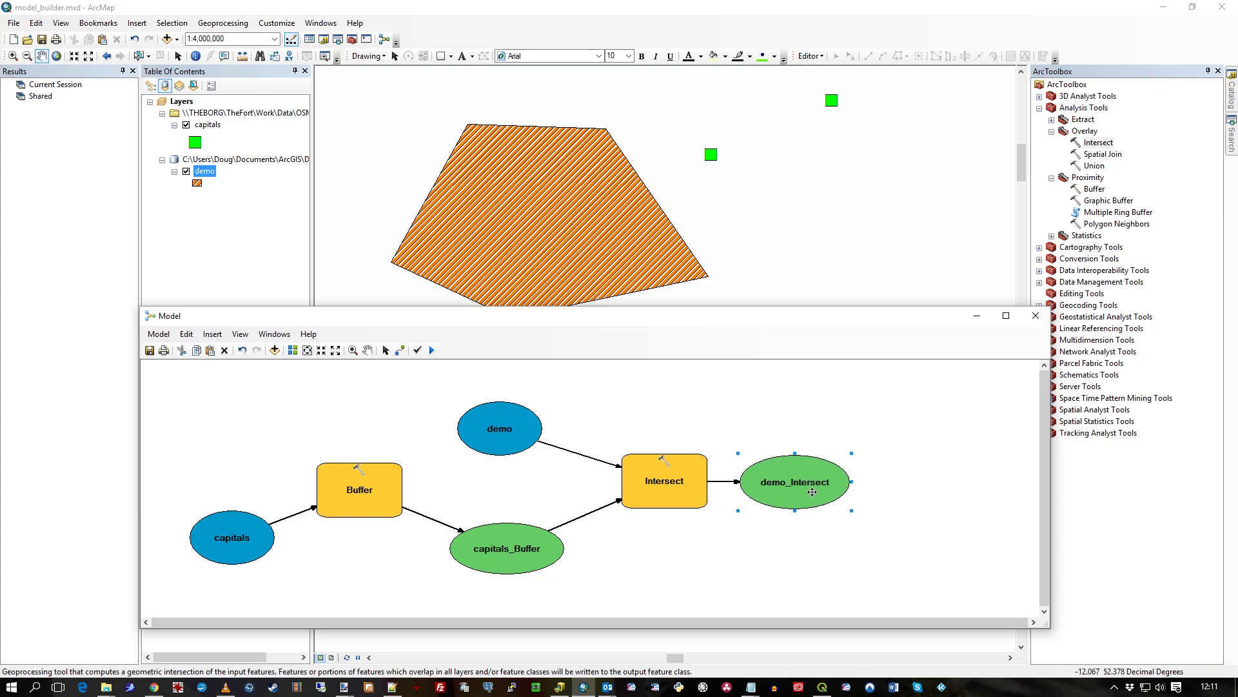
# Run the model through Intersect, then hide the capitals_Buffer and demo layers on the map.
pyautogui.click(432, 351)
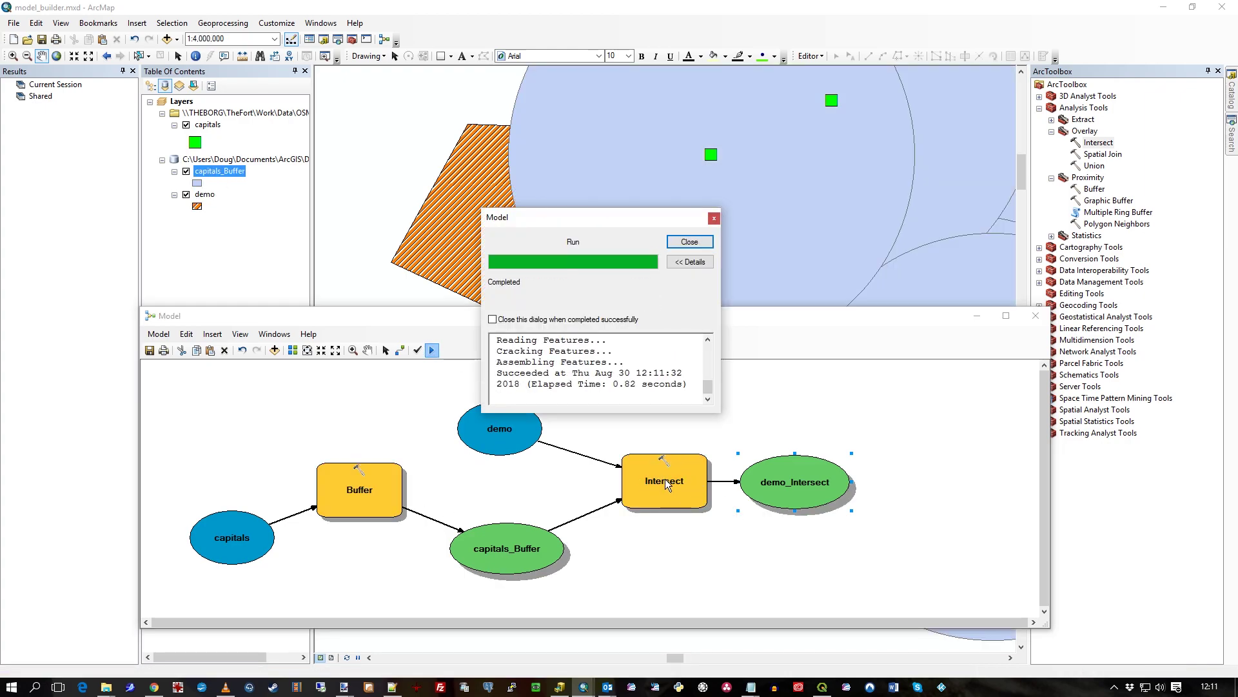
pyautogui.click(700, 243)
pyautogui.click(186, 170)
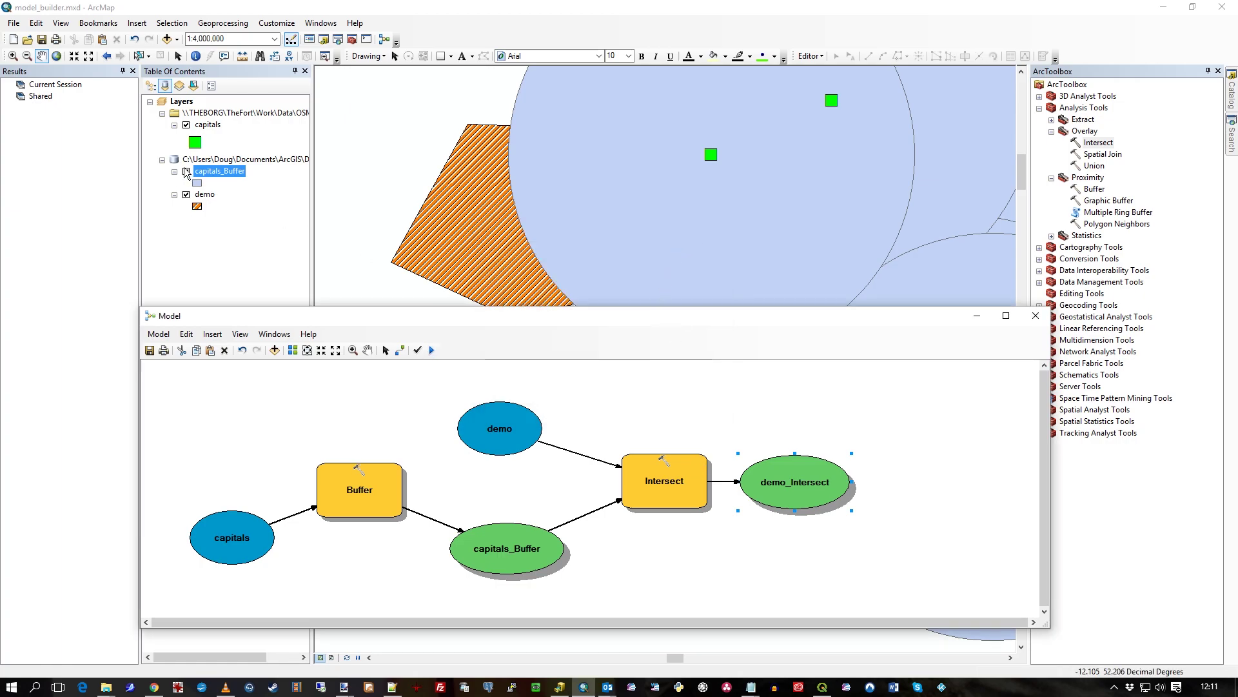
pyautogui.click(186, 171)
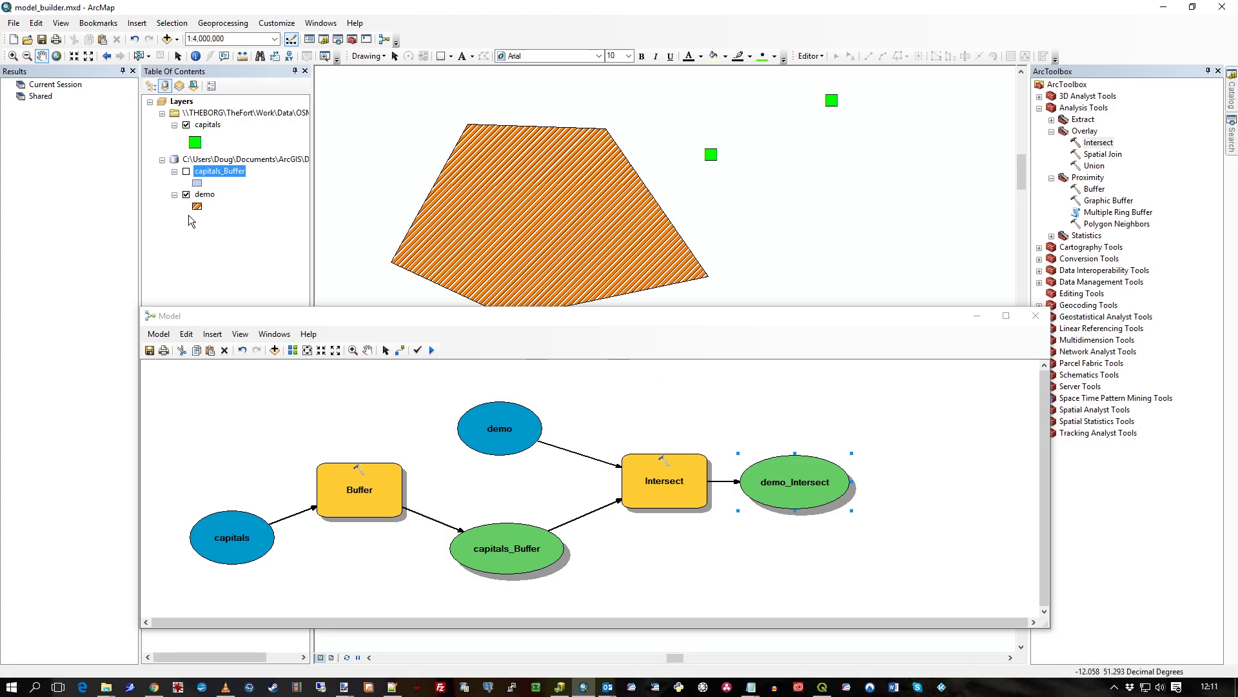
pyautogui.click(185, 194)
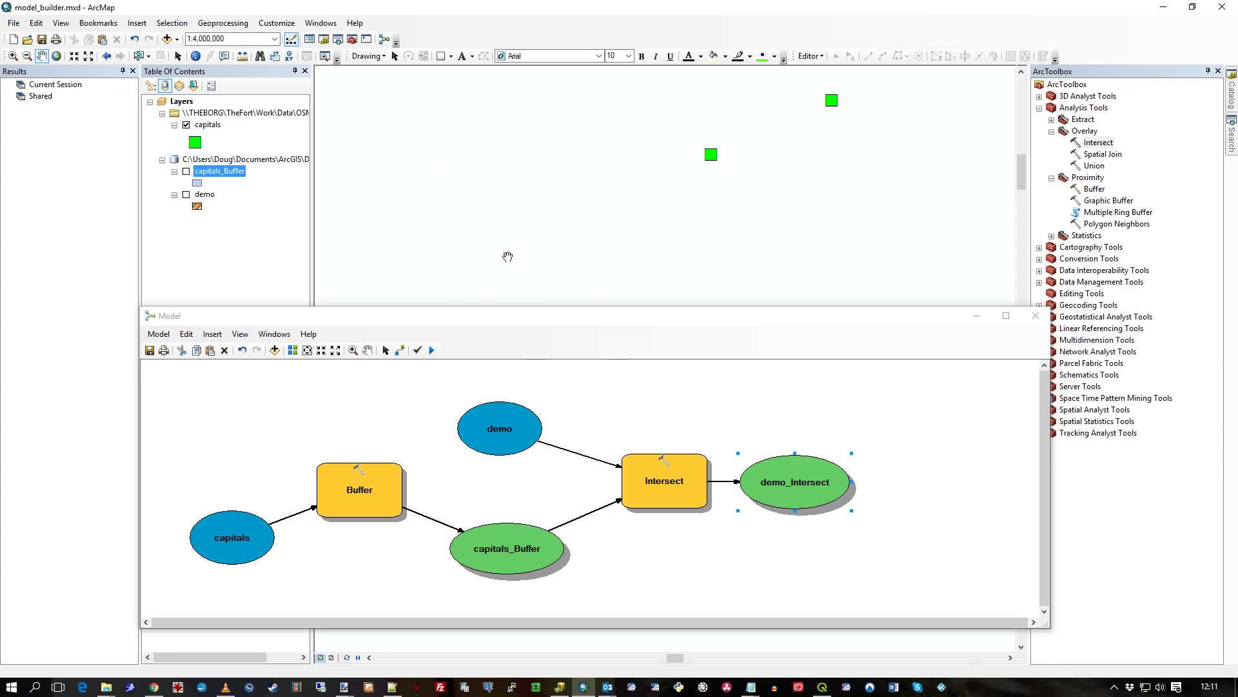
# Add demo_Intersect to the map and toggle the demo layer to compare it with the intersection.
pyautogui.rightClick(798, 482)
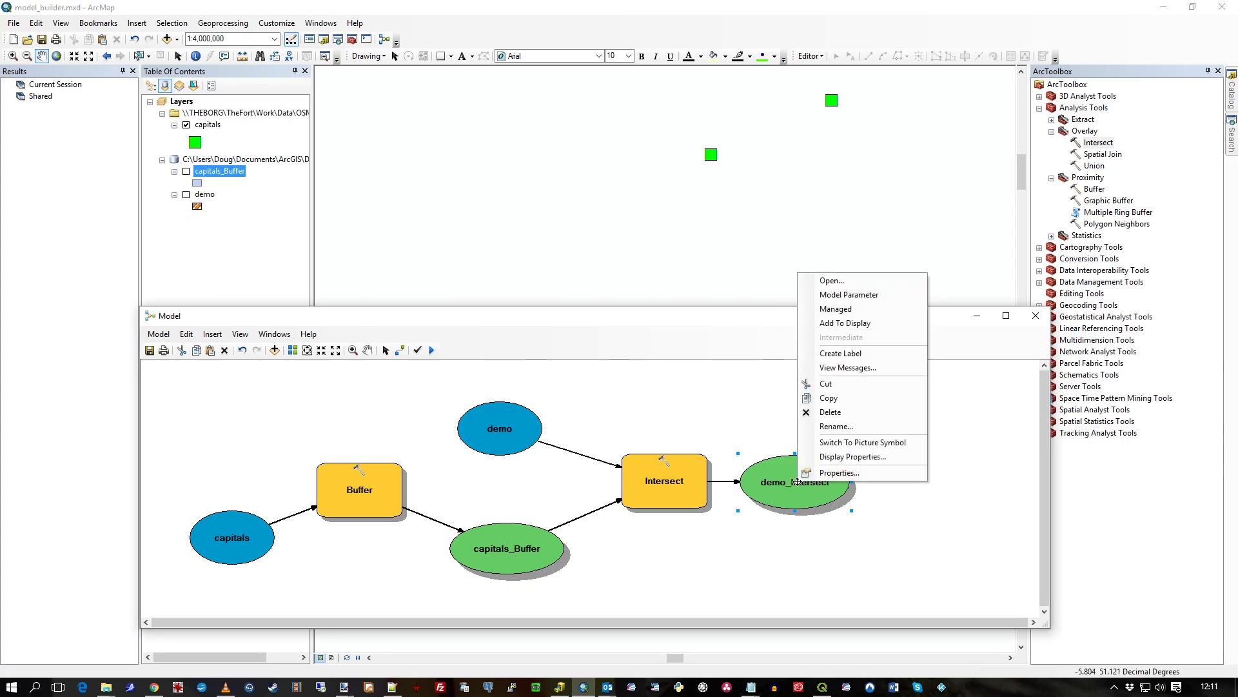
pyautogui.click(870, 322)
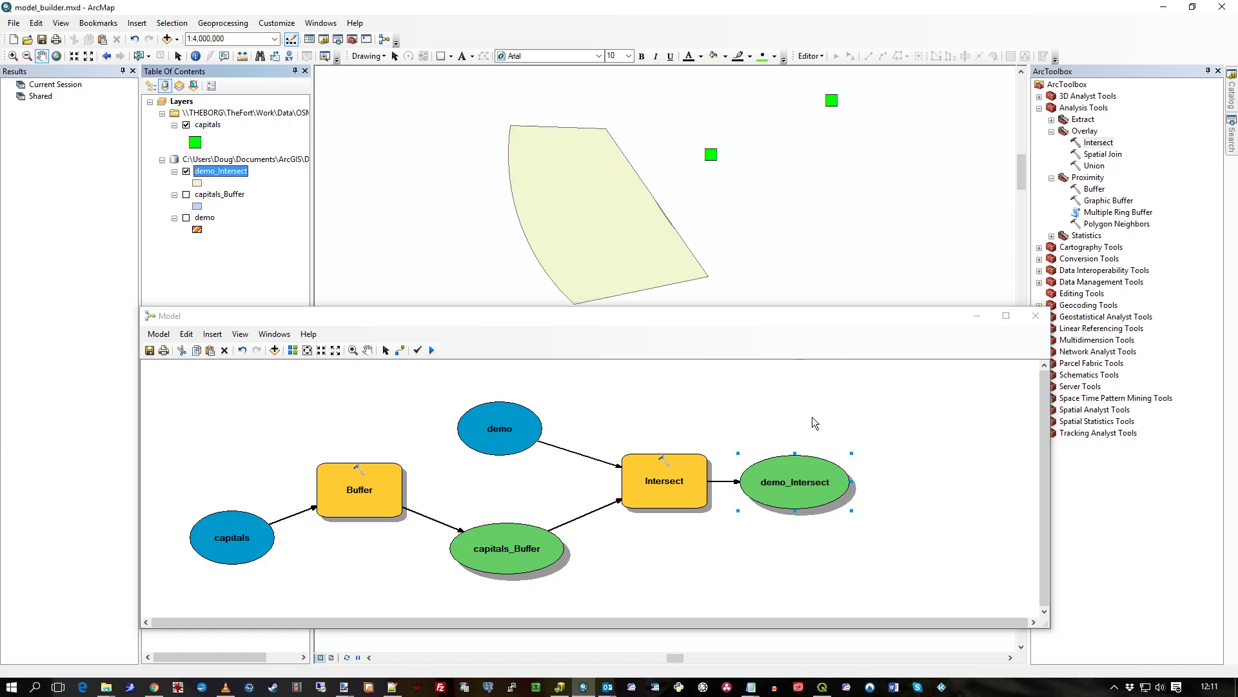
pyautogui.click(186, 219)
pyautogui.click(186, 219)
pyautogui.click(187, 219)
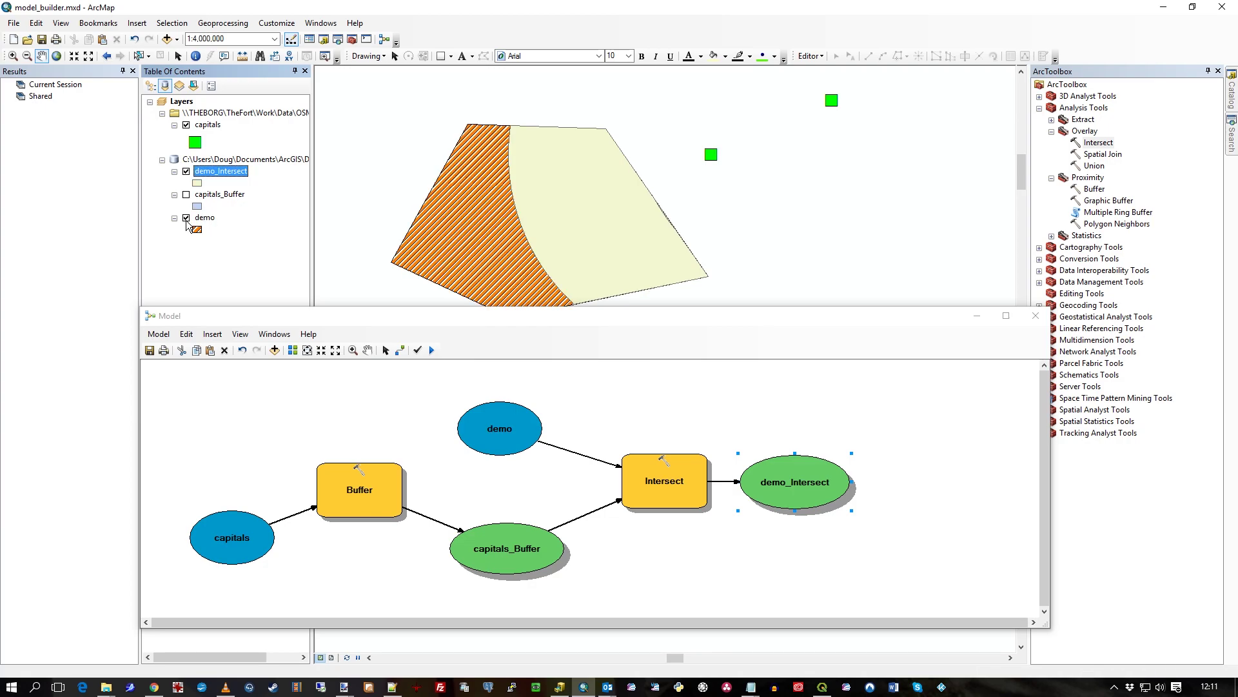
pyautogui.click(186, 219)
pyautogui.click(186, 219)
# Compare demo_Intersect against demo, then show capitals_Buffer and select it with demo_Intersect.
pyautogui.click(187, 172)
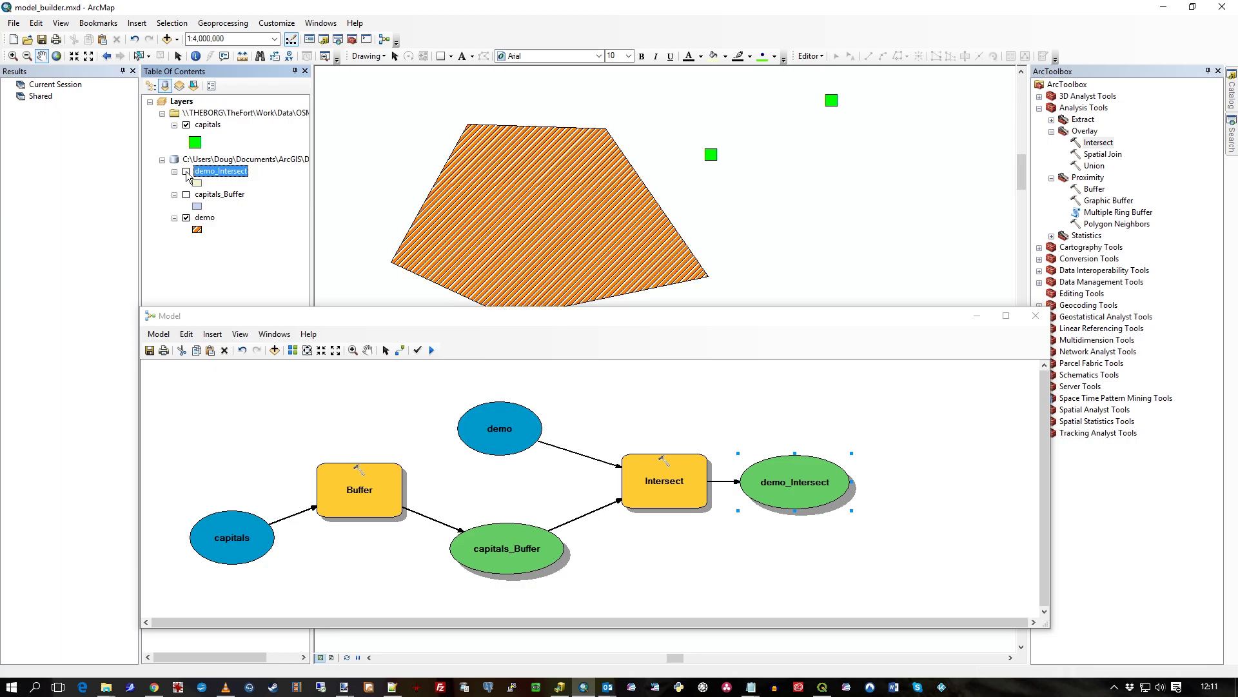
pyautogui.click(186, 172)
pyautogui.click(187, 218)
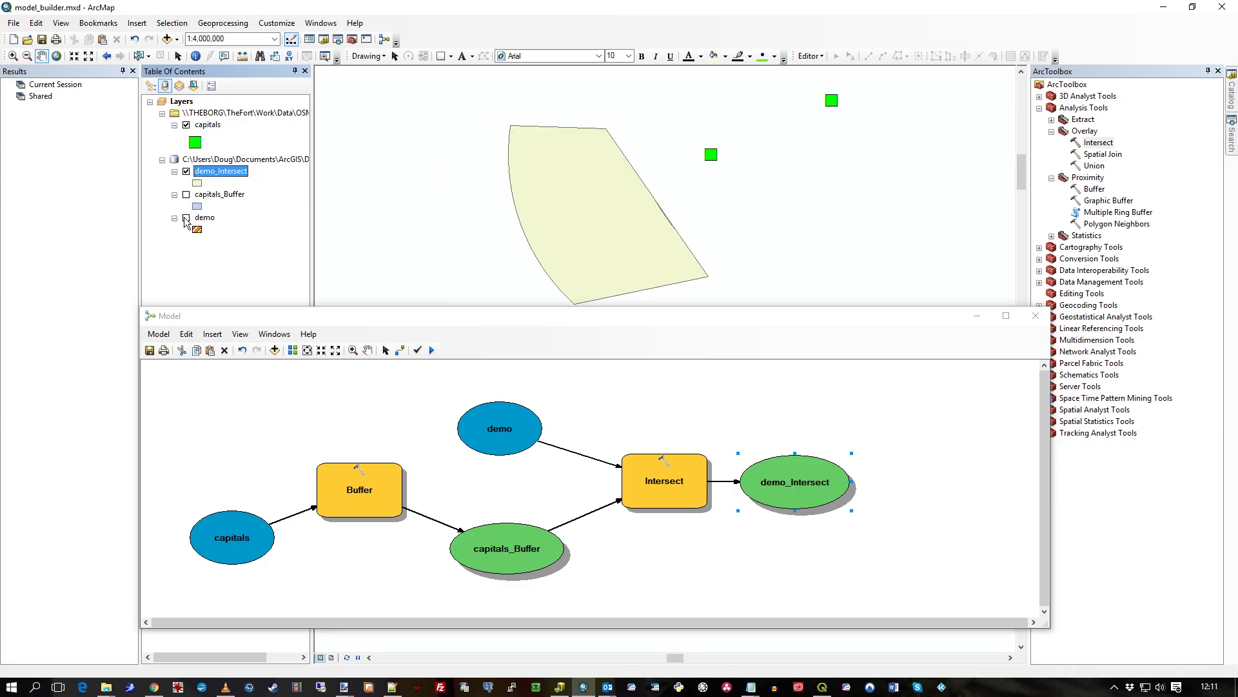
pyautogui.click(186, 219)
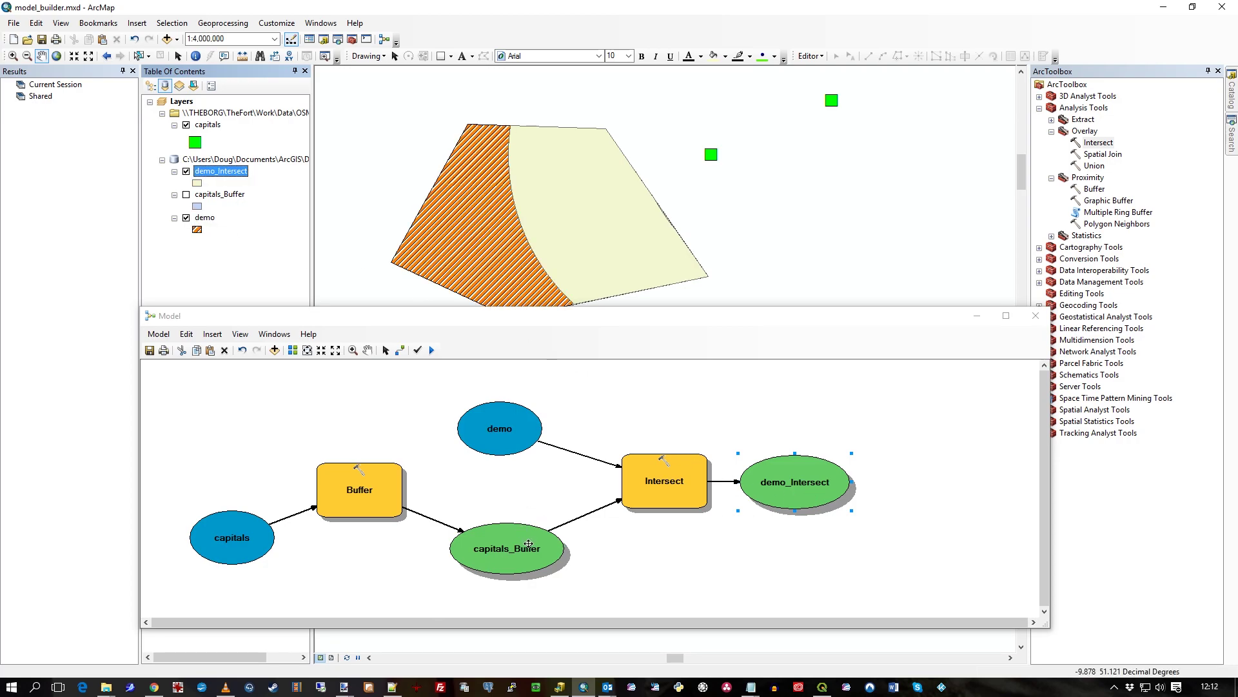
pyautogui.click(187, 195)
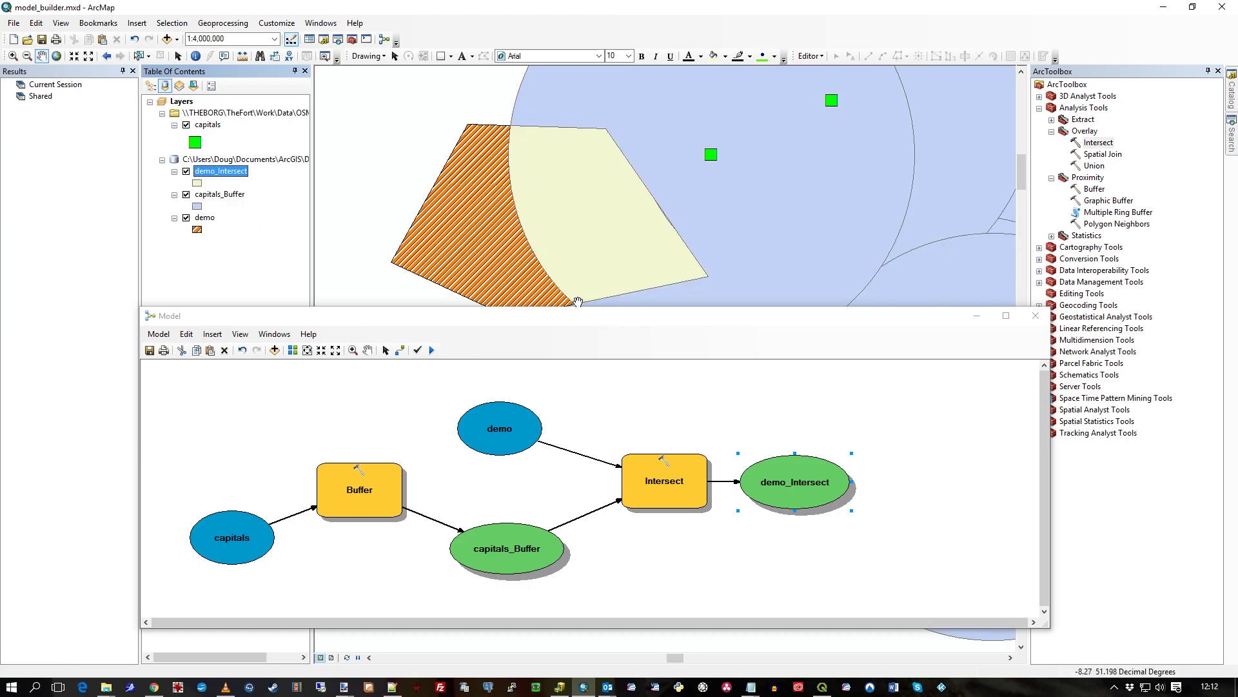
pyautogui.keyDown('ctrl'); pyautogui.click(216, 195); pyautogui.keyUp('ctrl')
# Remove demo_Intersect and capitals_Buffer from the map, then reposition and widen the Model window.
pyautogui.rightClick(216, 195)
pyautogui.click(242, 215)
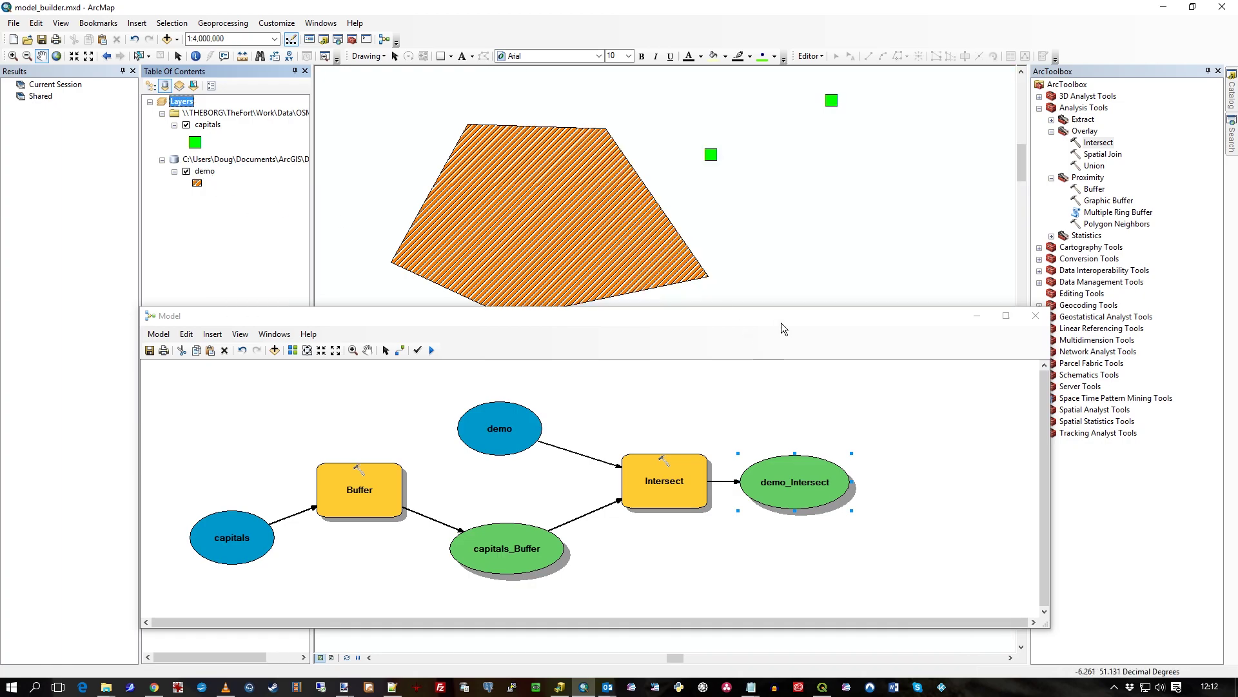
pyautogui.moveTo(780, 323); pyautogui.dragTo(726, 308)
pyautogui.moveTo(997, 429); pyautogui.dragTo(1145, 452)
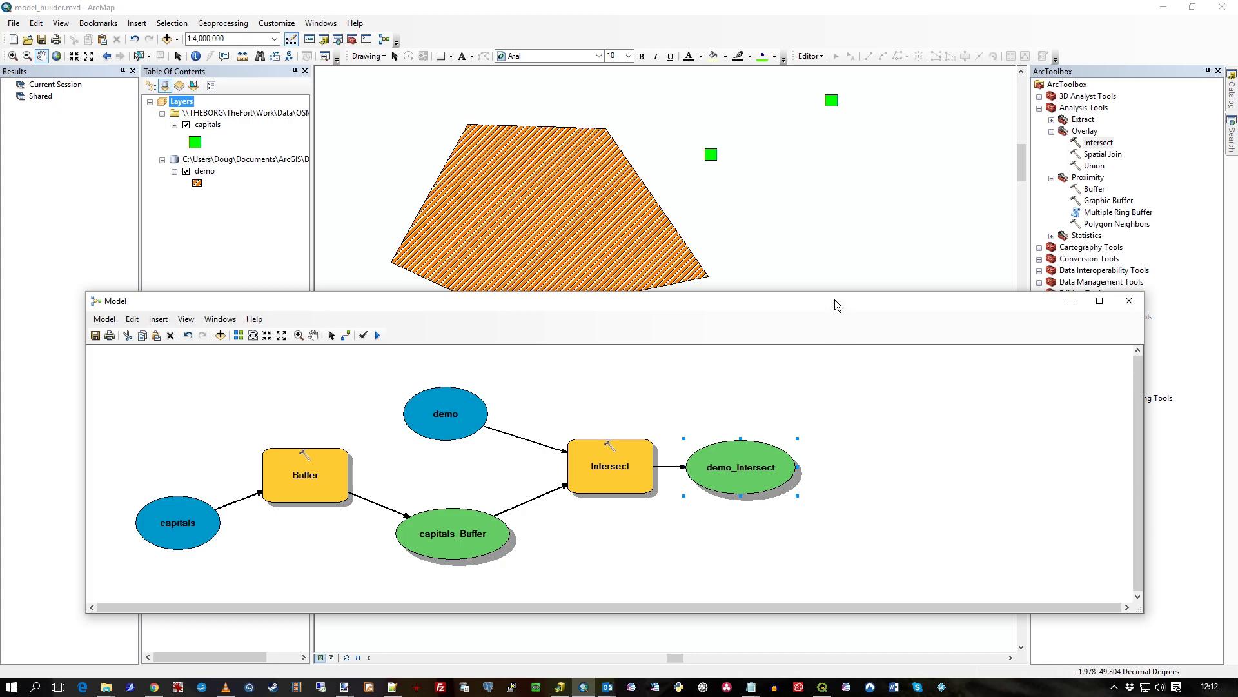
pyautogui.moveTo(835, 299); pyautogui.dragTo(835, 324)
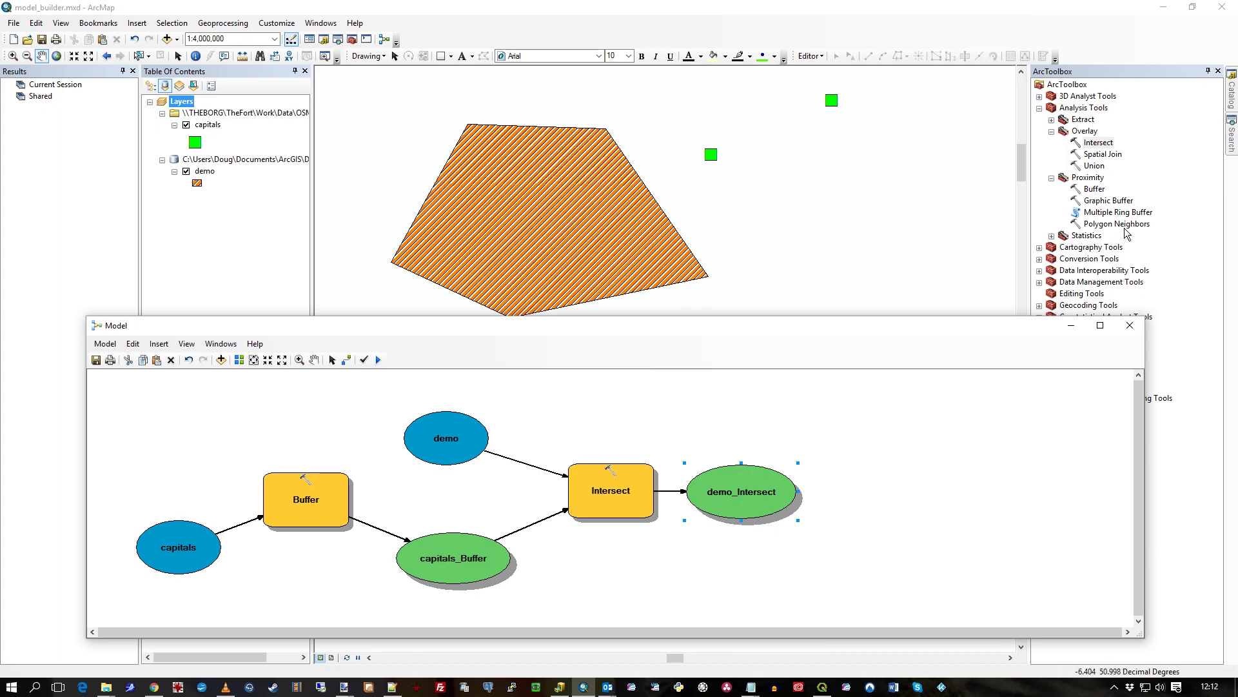
pyautogui.moveTo(1026, 327); pyautogui.dragTo(1041, 350)
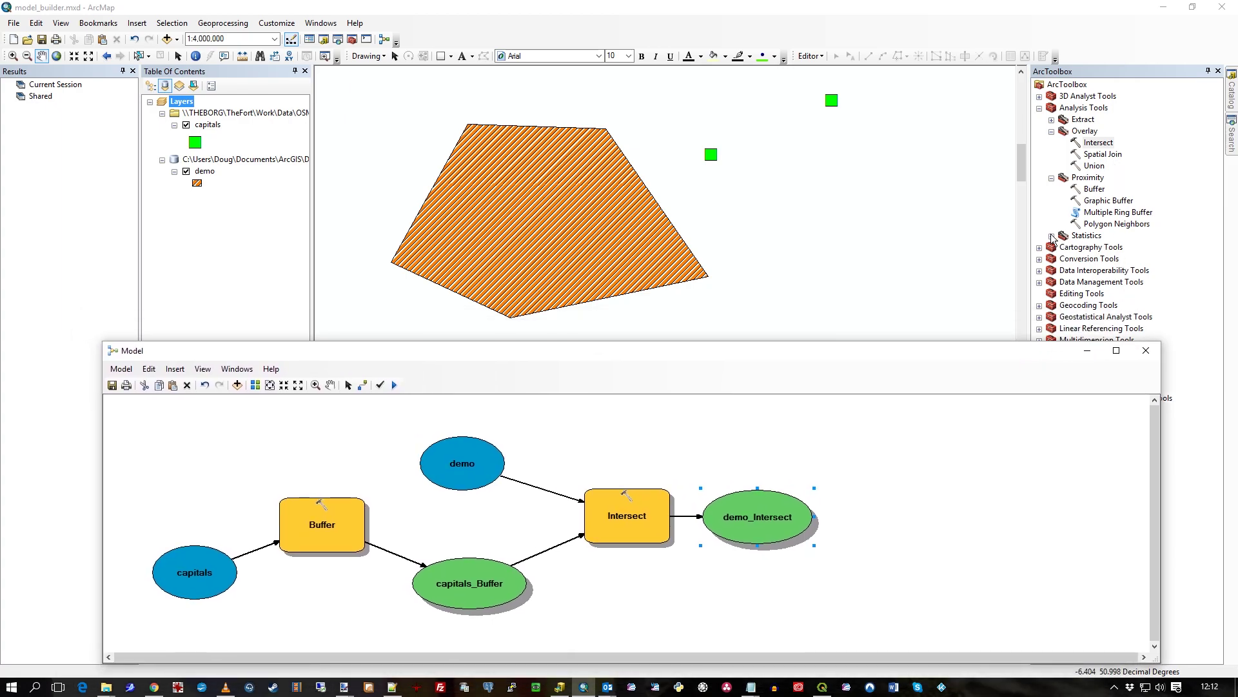
# Add the Summary Statistics tool from the Statistics toolset to the model.
pyautogui.click(1052, 236)
pyautogui.click(1097, 247)
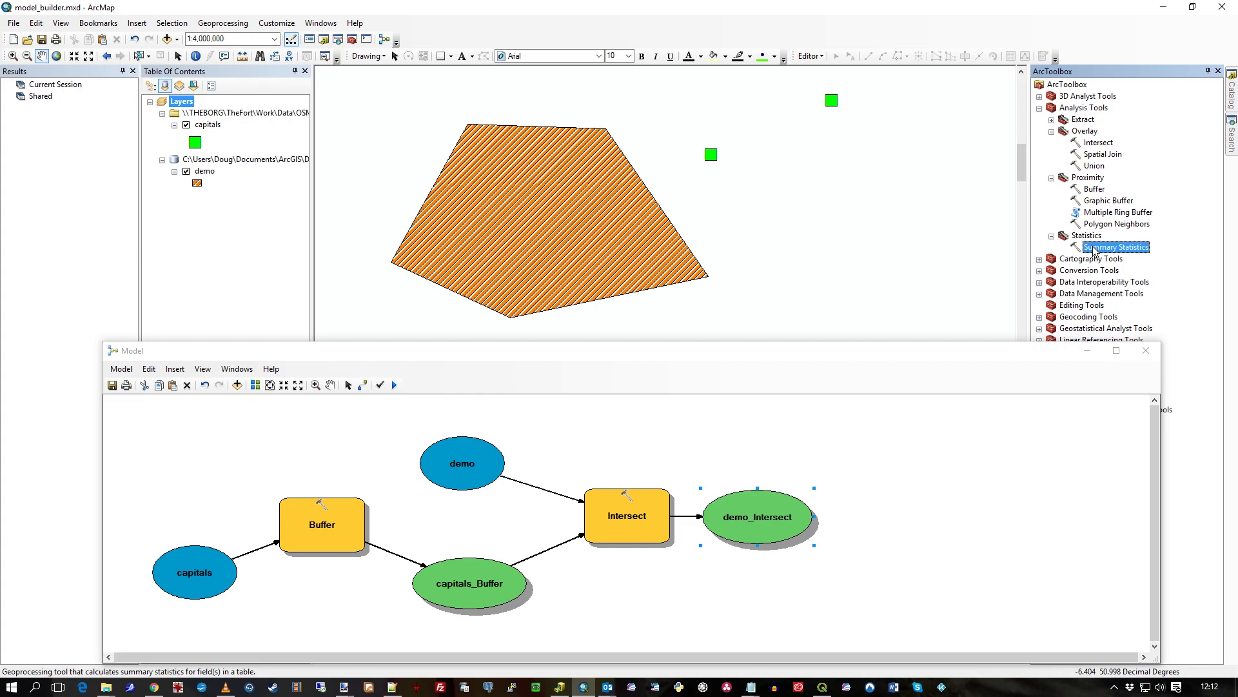
pyautogui.moveTo(1094, 251); pyautogui.dragTo(954, 514)
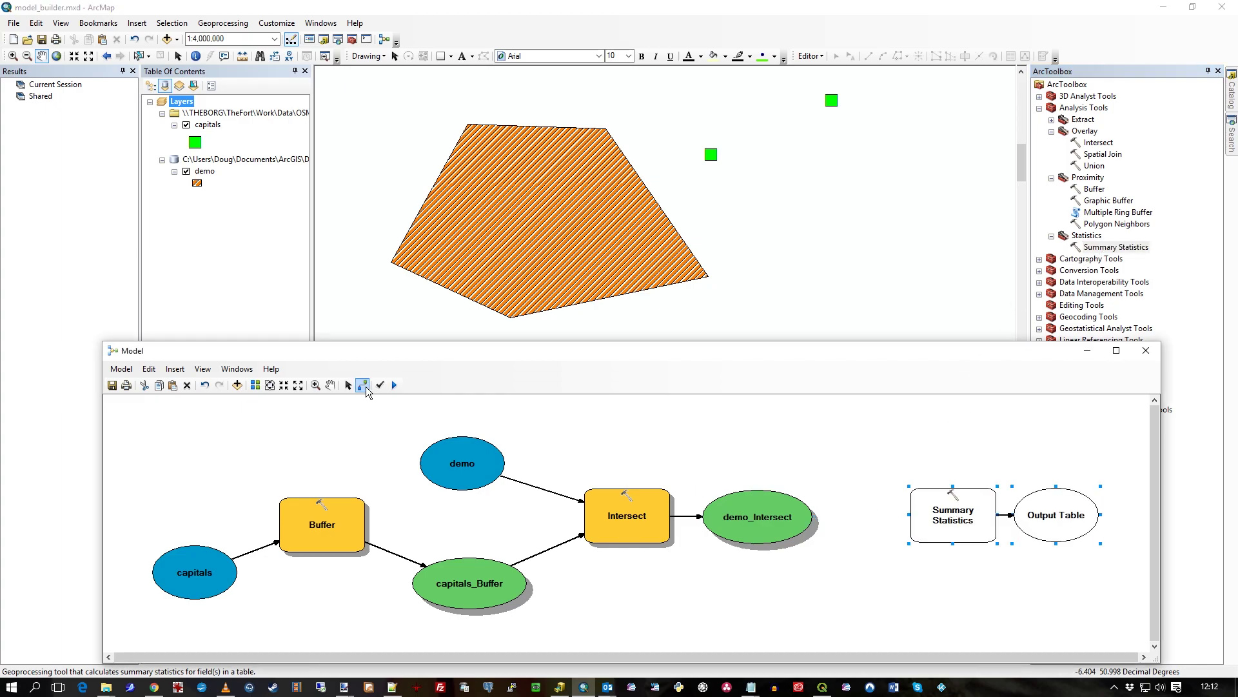
# Connect demo_Intersect as Summary Statistics' Input Table and open the tool's settings.
pyautogui.click(363, 385)
pyautogui.moveTo(794, 520); pyautogui.dragTo(942, 520)
pyautogui.click(980, 527)
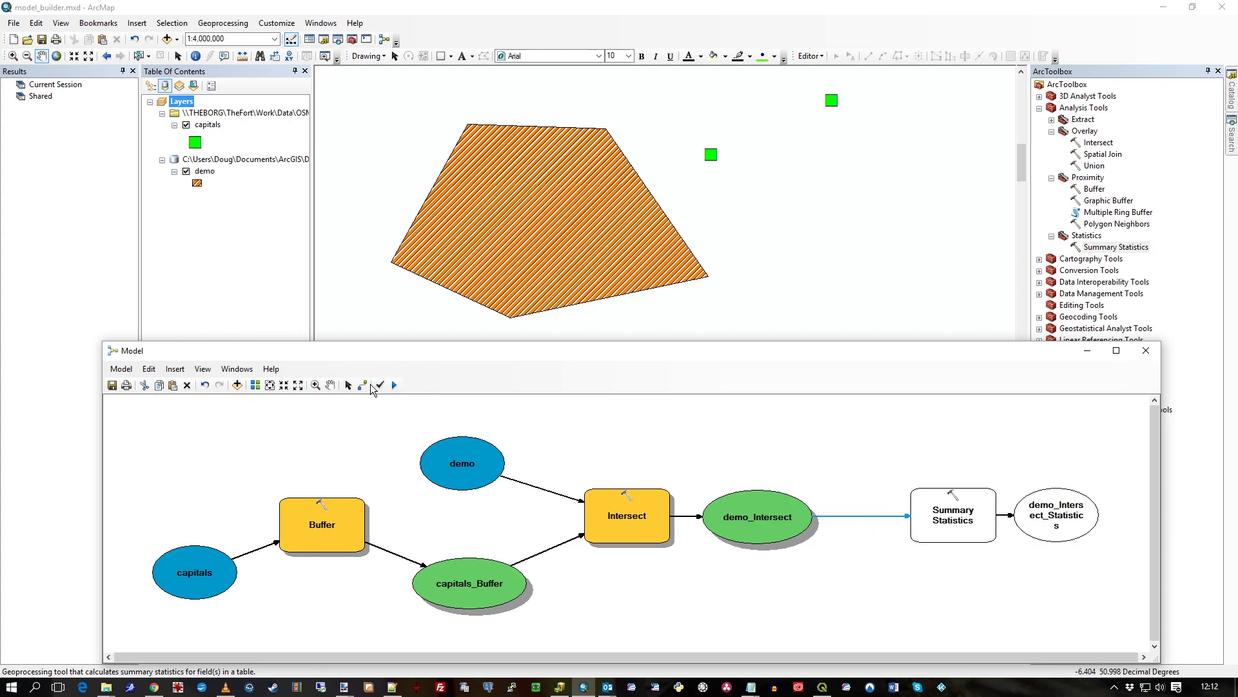
pyautogui.click(347, 385)
pyautogui.rightClick(945, 526)
pyautogui.click(961, 423)
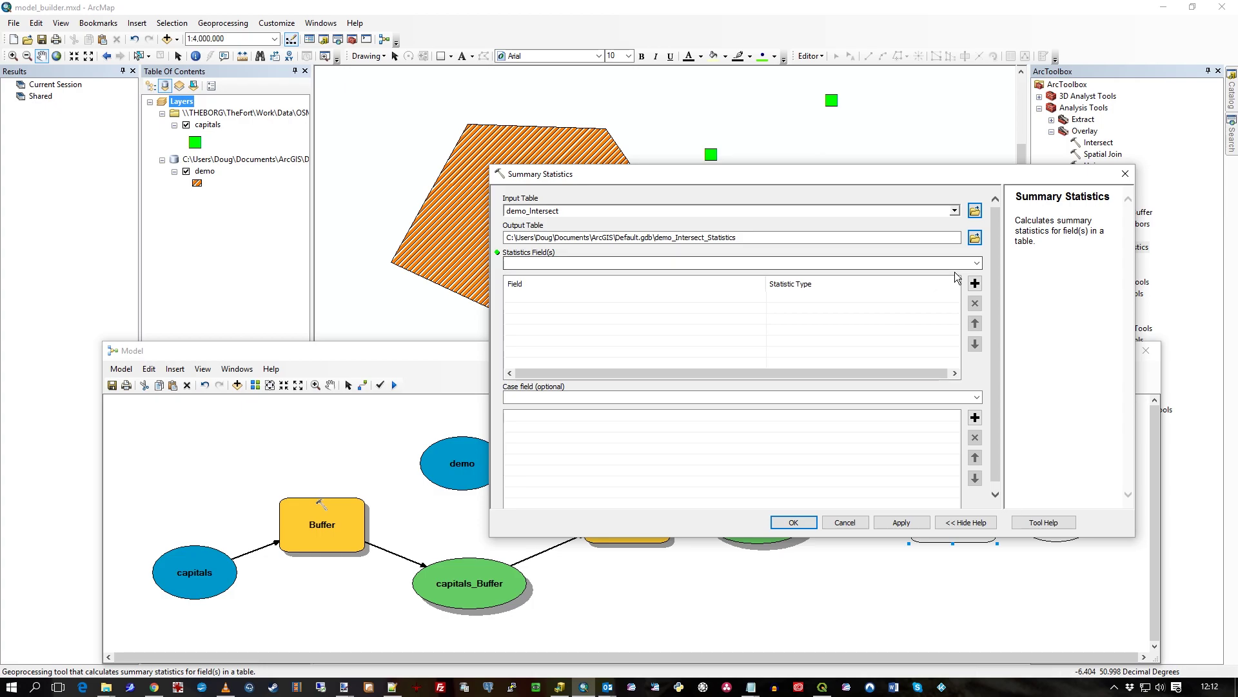
# Set Summary Statistics to compute MAX of FID_capitals_Buffer and confirm the dialog.
pyautogui.click(977, 263)
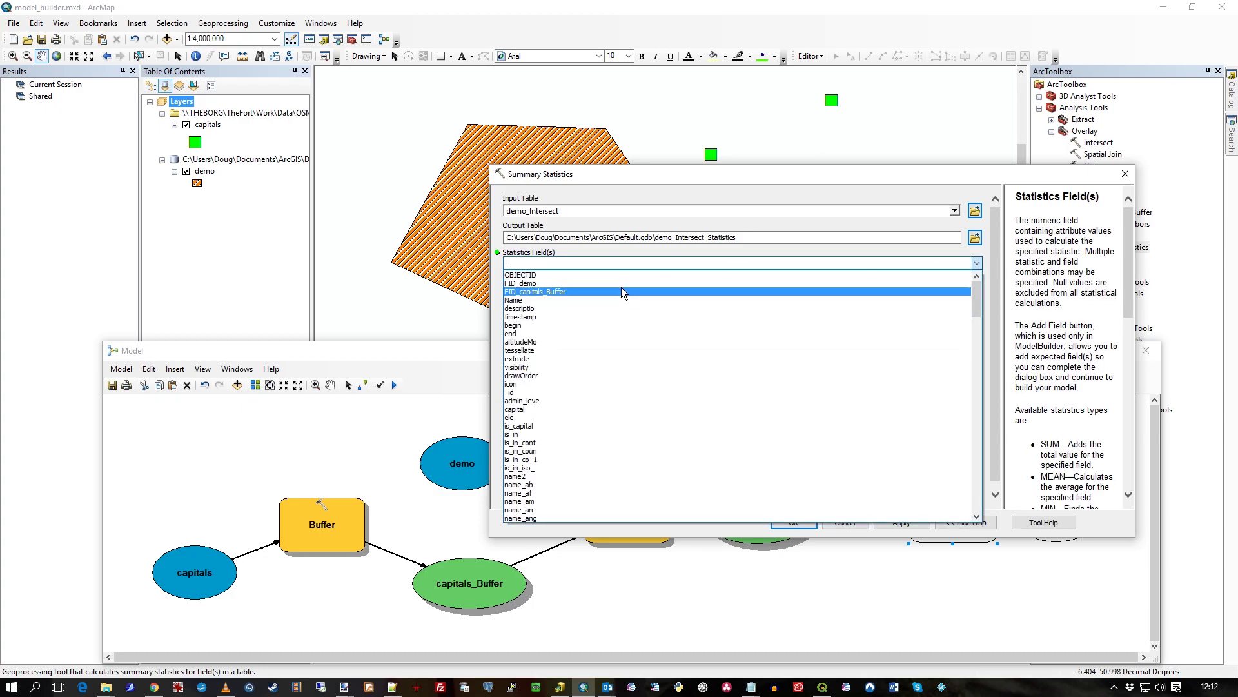
pyautogui.click(579, 291)
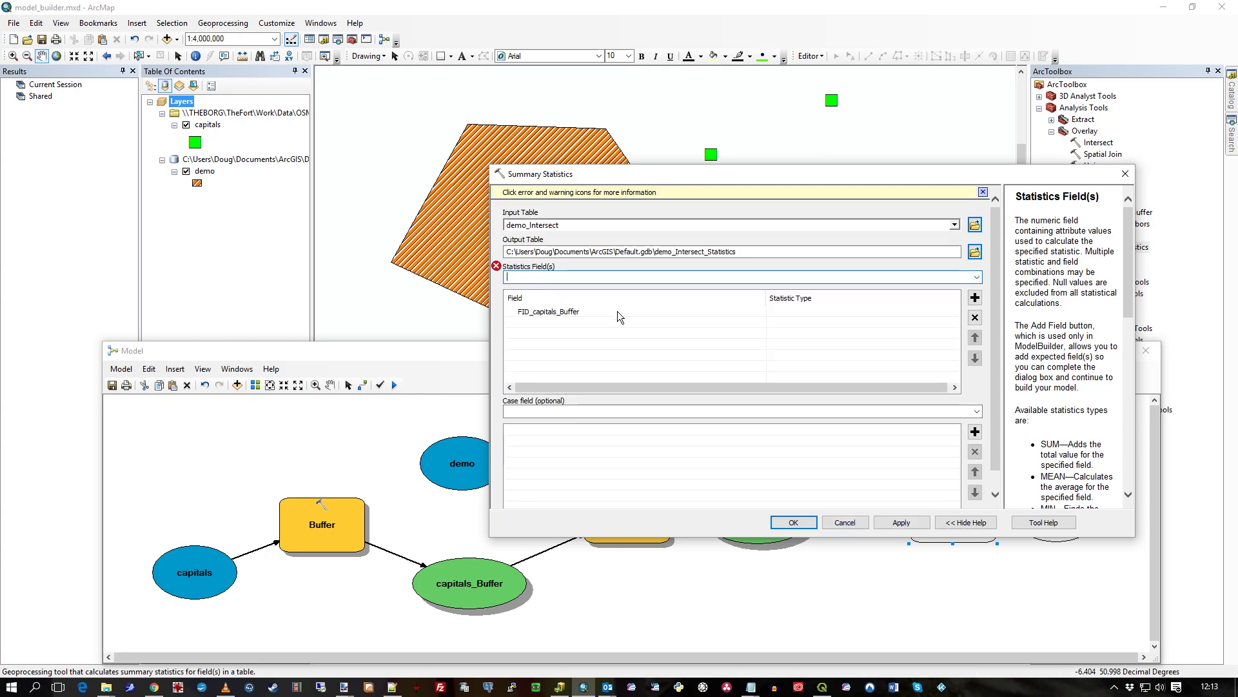
pyautogui.click(828, 313)
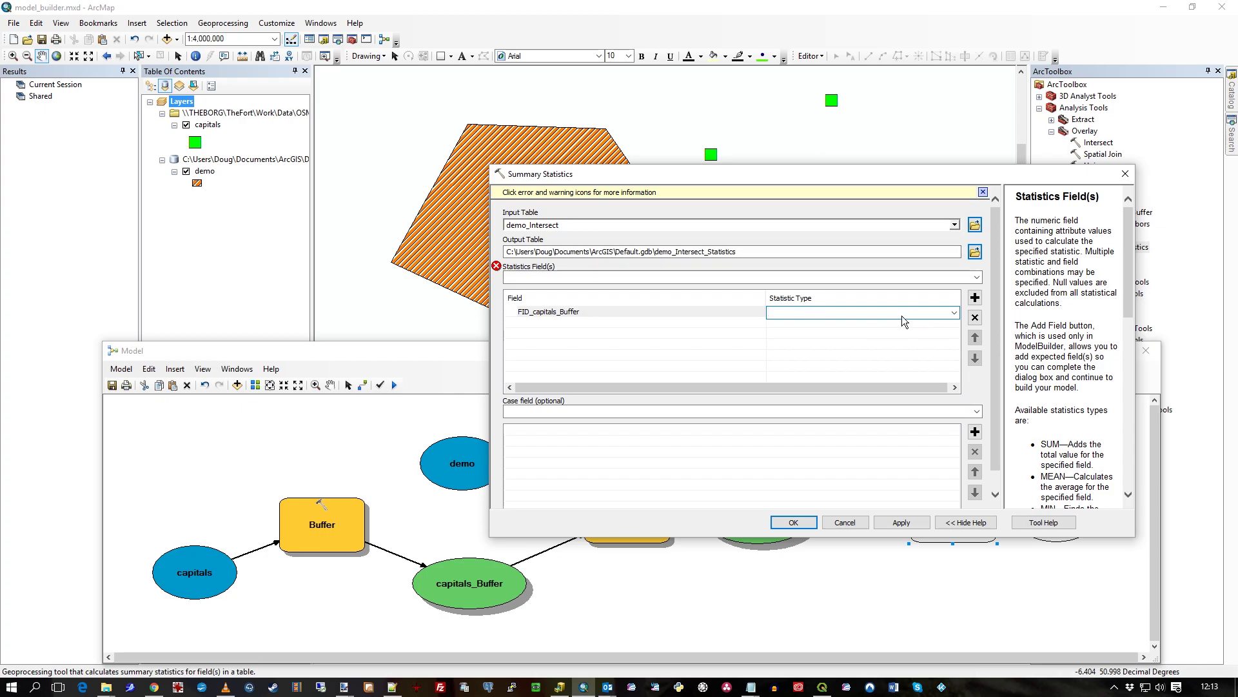
pyautogui.click(955, 315)
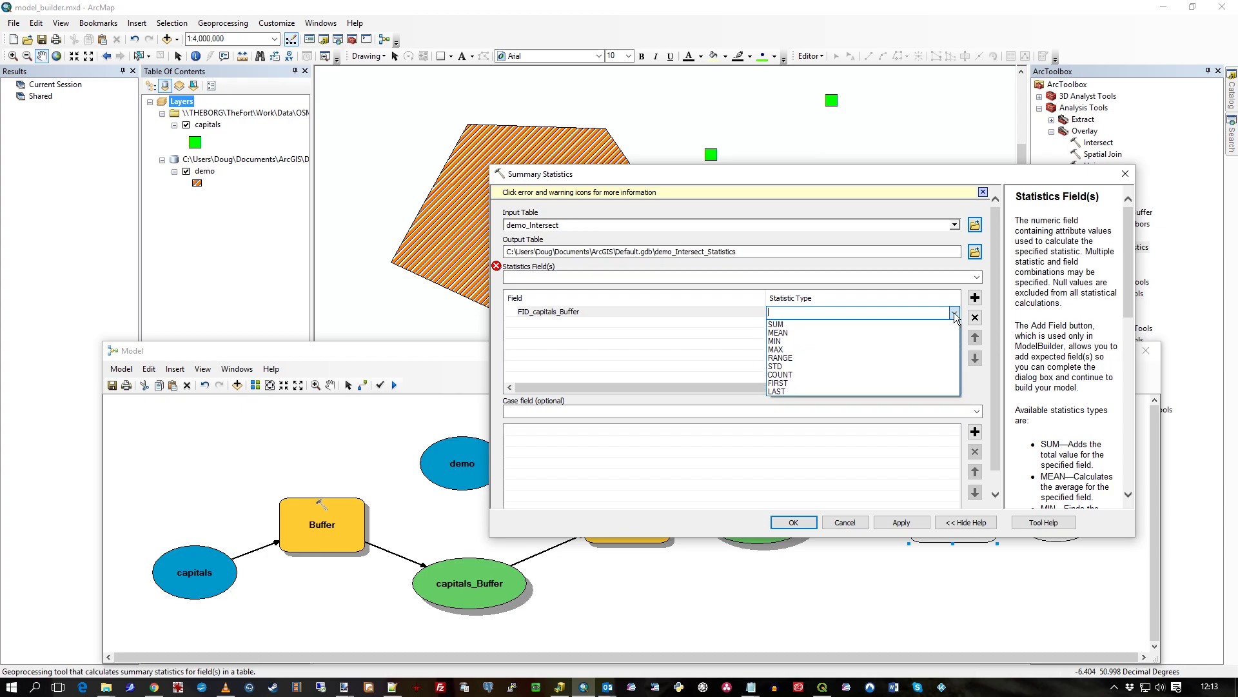
pyautogui.click(864, 348)
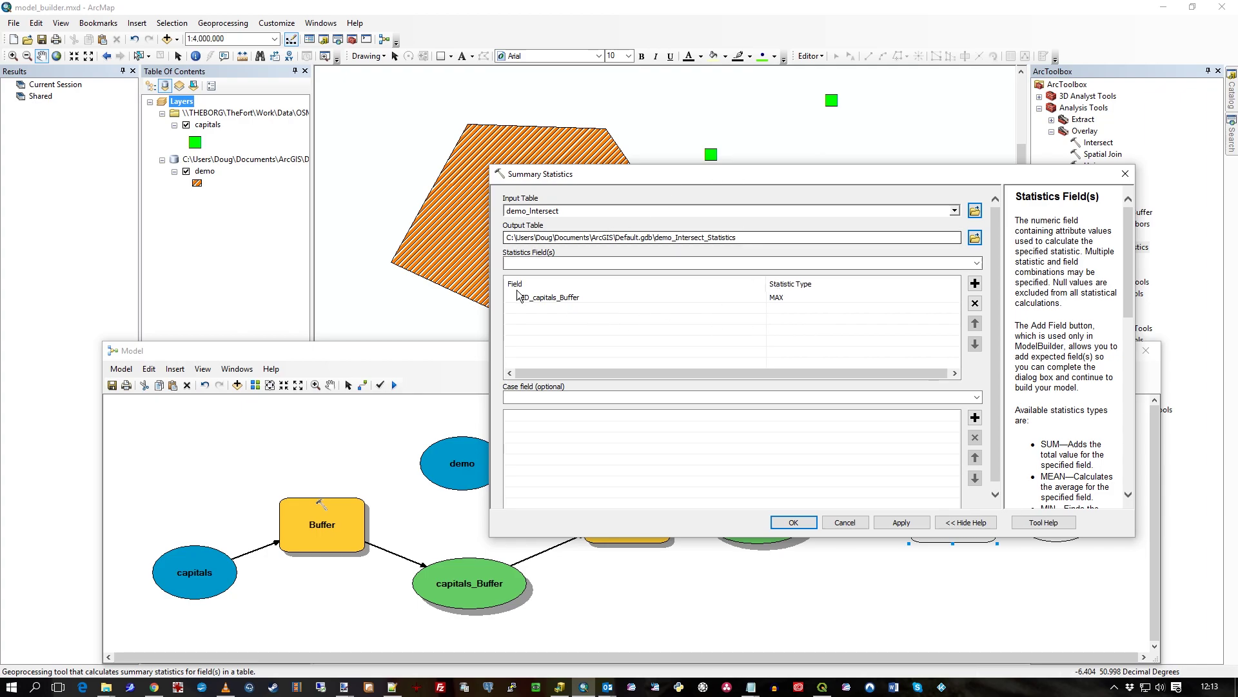
pyautogui.press('Return')
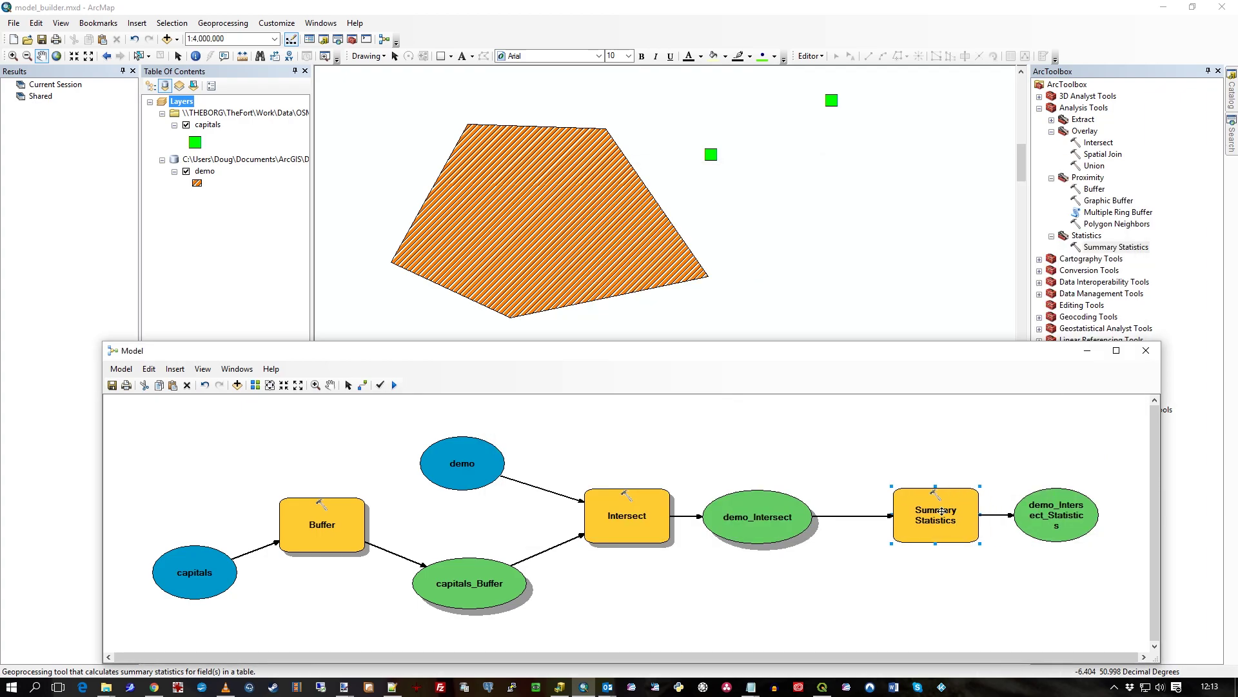
# Run the model and add the demo_Intersect_Statistics output table to the map.
pyautogui.moveTo(942, 511); pyautogui.dragTo(933, 513)
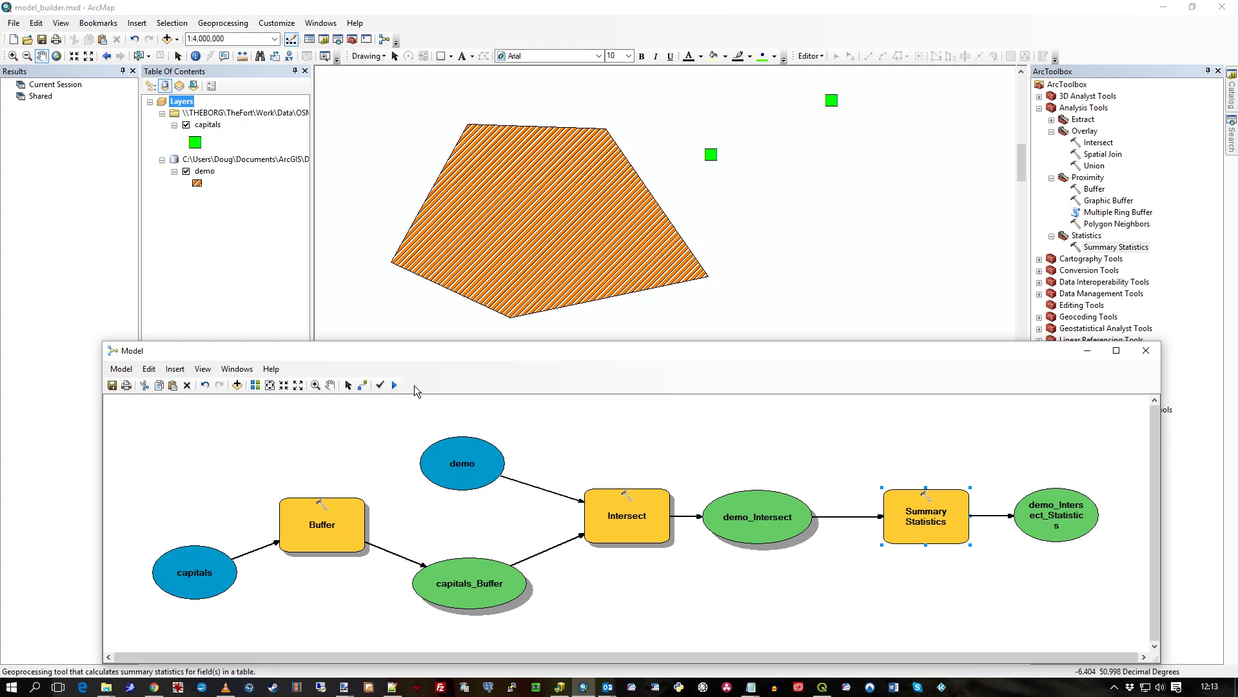
pyautogui.click(395, 385)
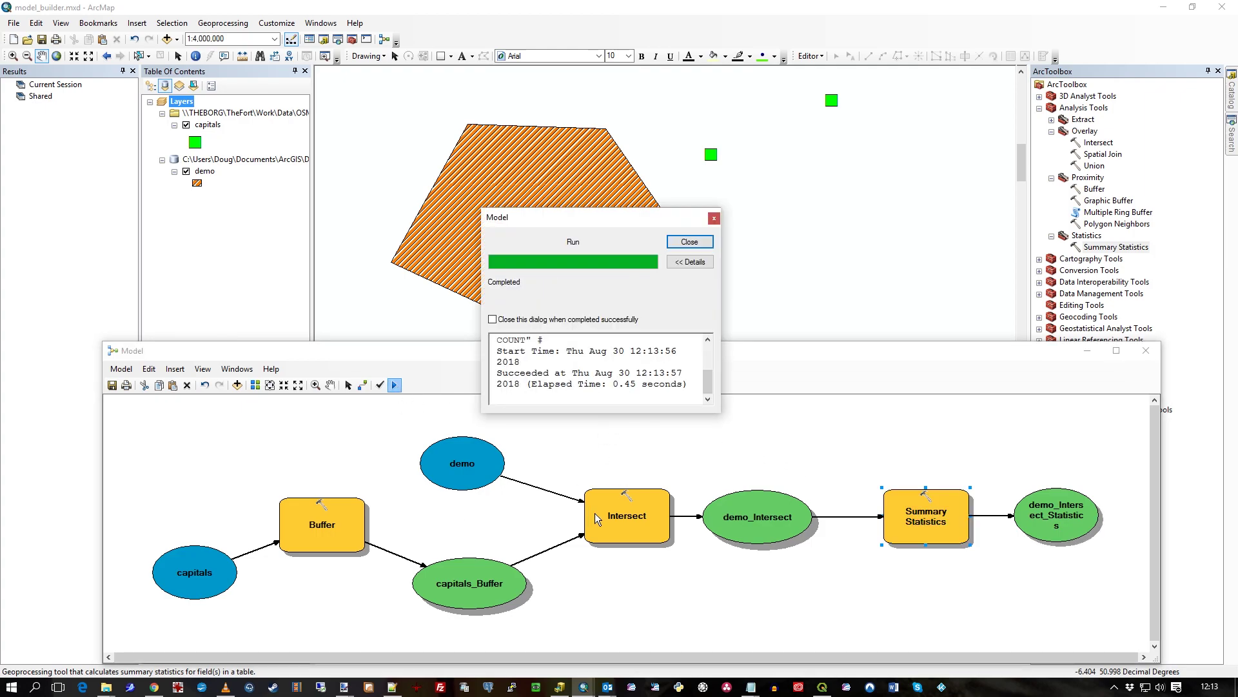
pyautogui.click(690, 242)
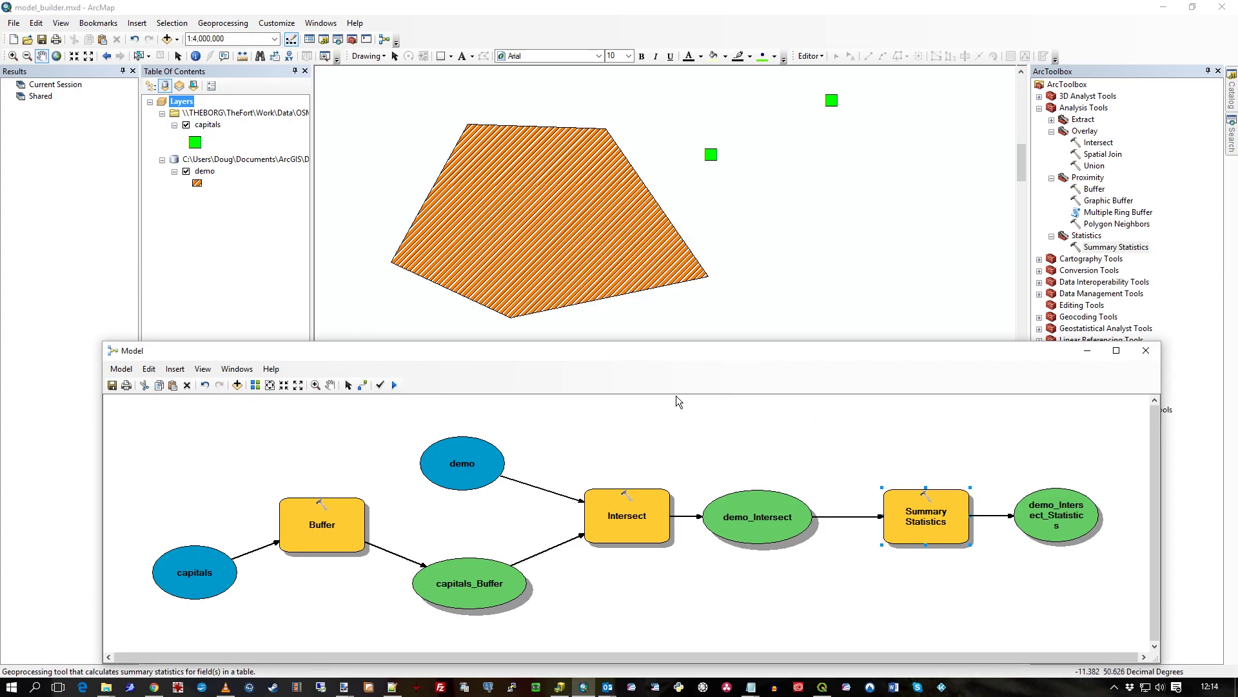
pyautogui.rightClick(1038, 517)
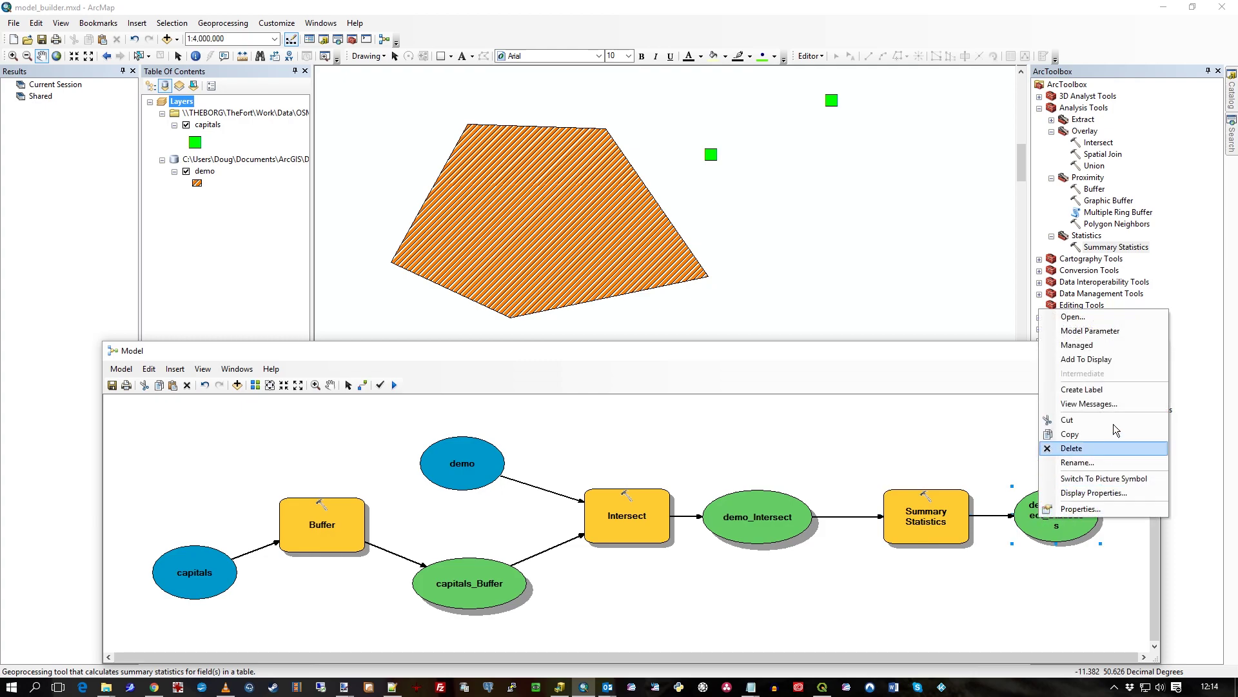
pyautogui.click(1112, 359)
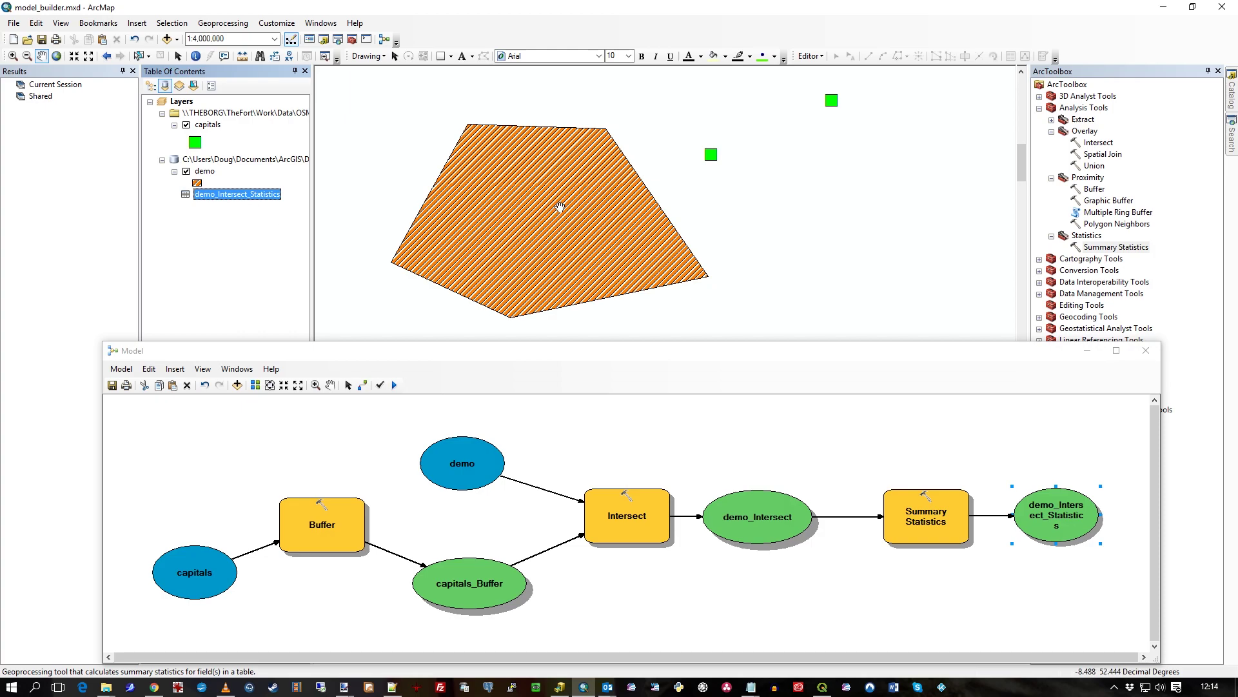
pyautogui.rightClick(262, 196)
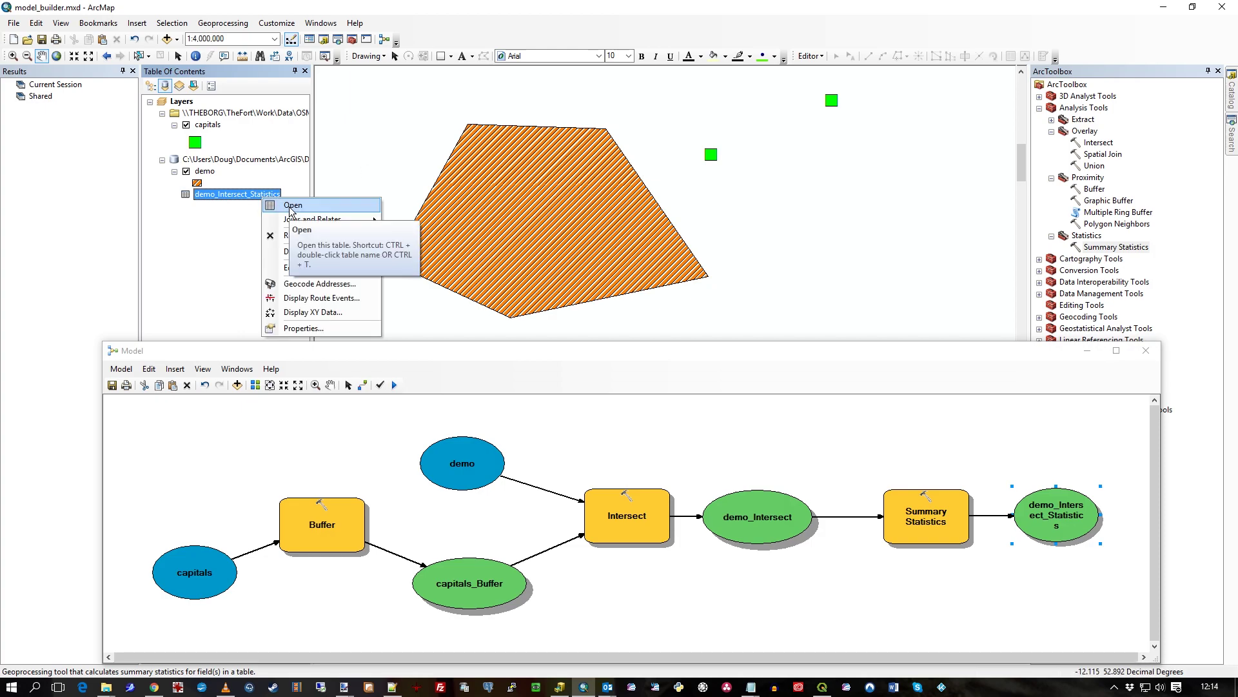
pyautogui.click(291, 206)
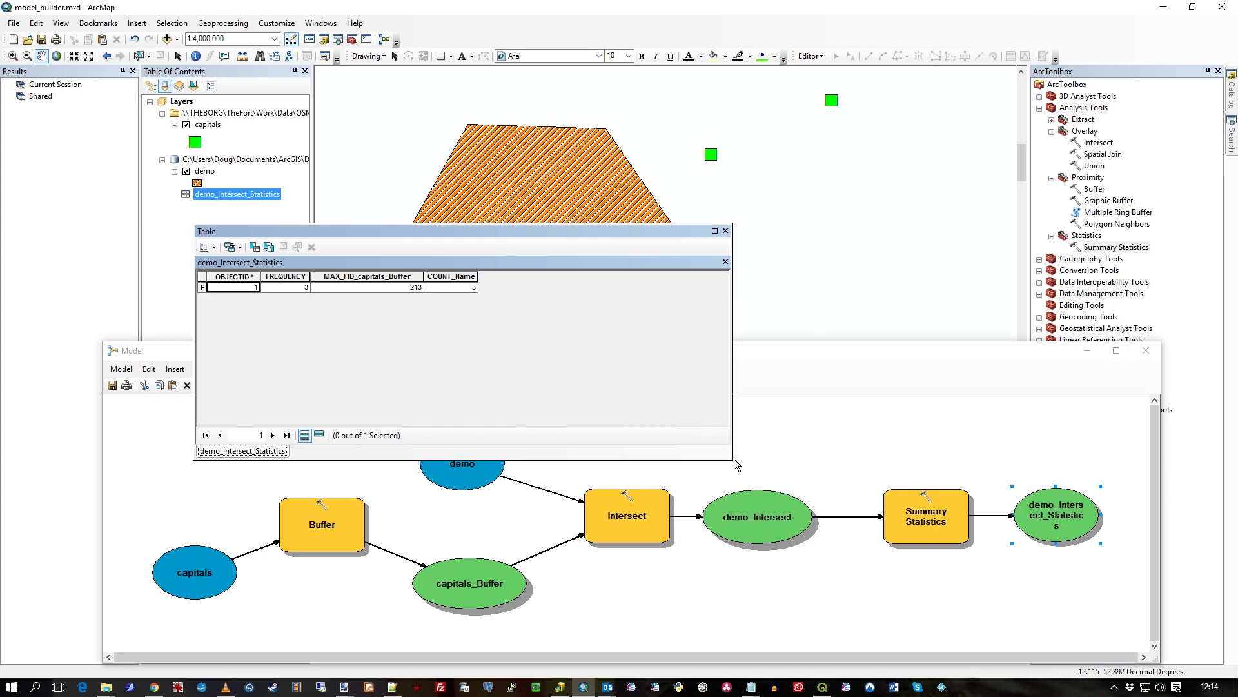
pyautogui.moveTo(730, 459); pyautogui.dragTo(727, 343)
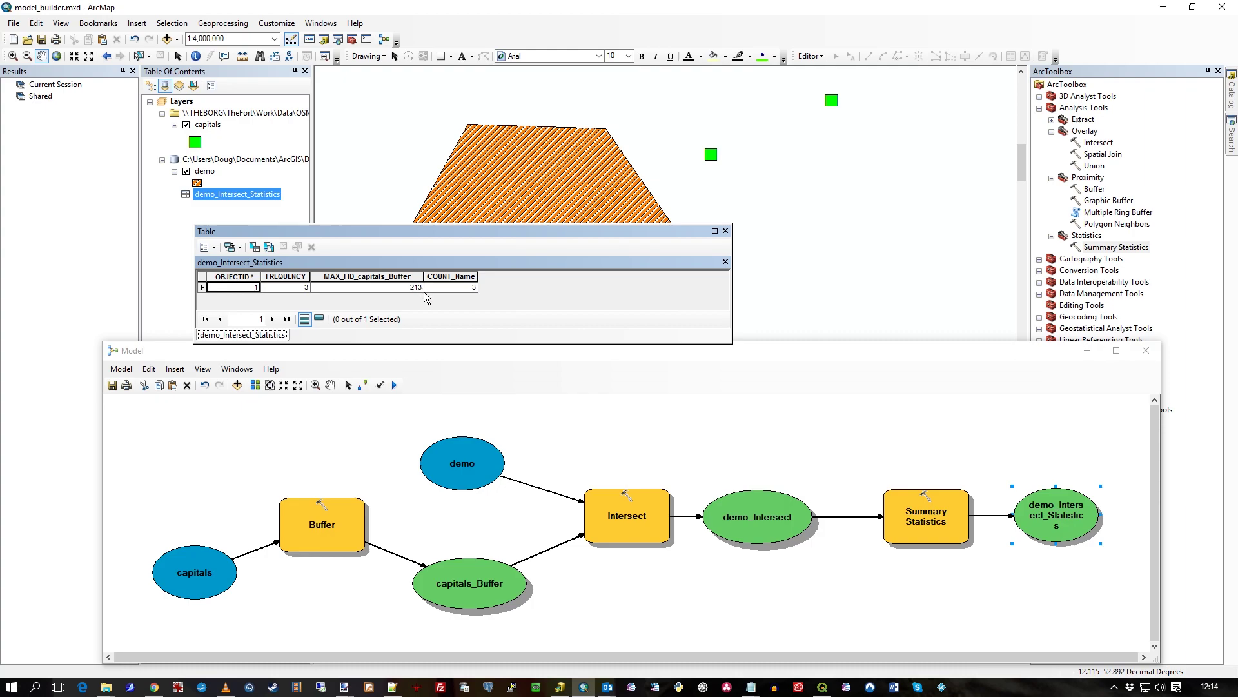
pyautogui.click(725, 231)
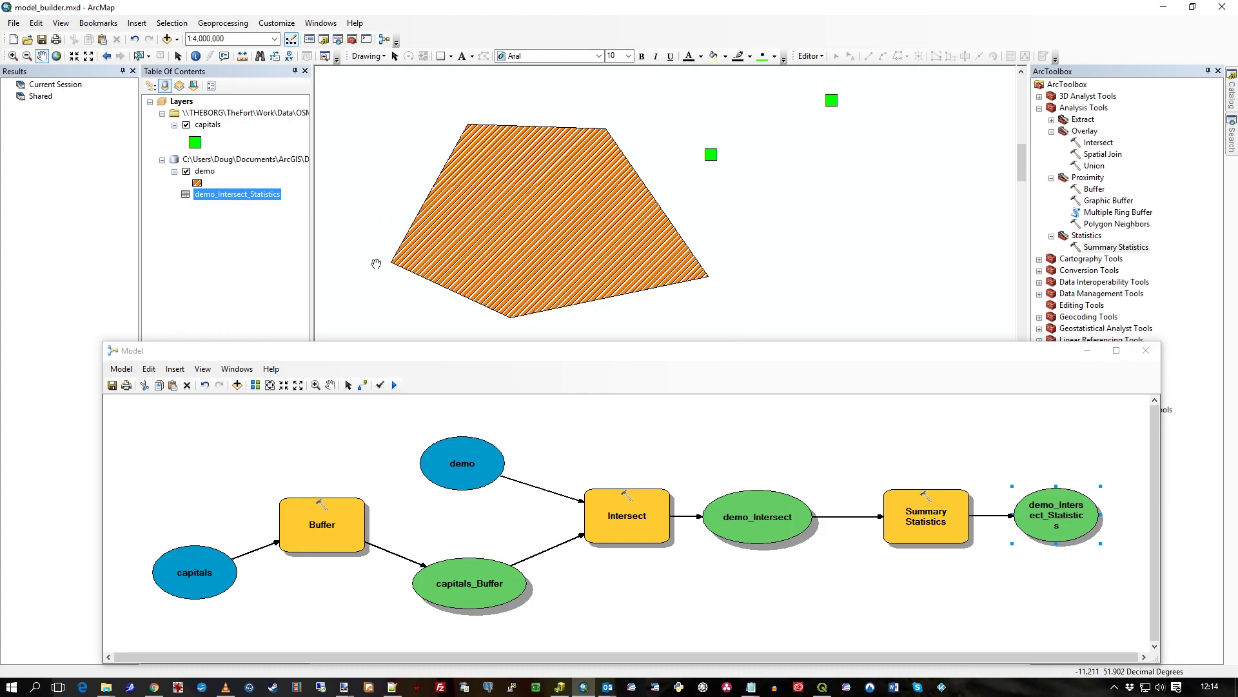
# Add the capitals_Buffer model output back to the map display.
pyautogui.click(484, 568)
pyautogui.rightClick(484, 569)
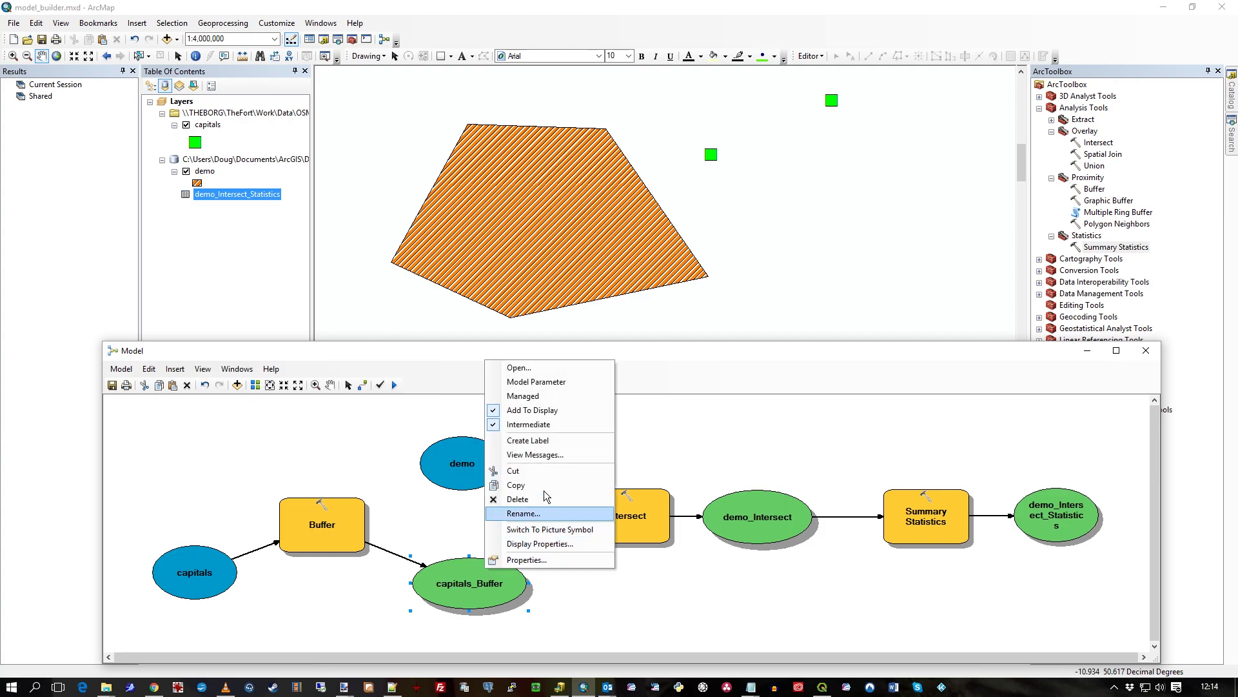
pyautogui.click(553, 411)
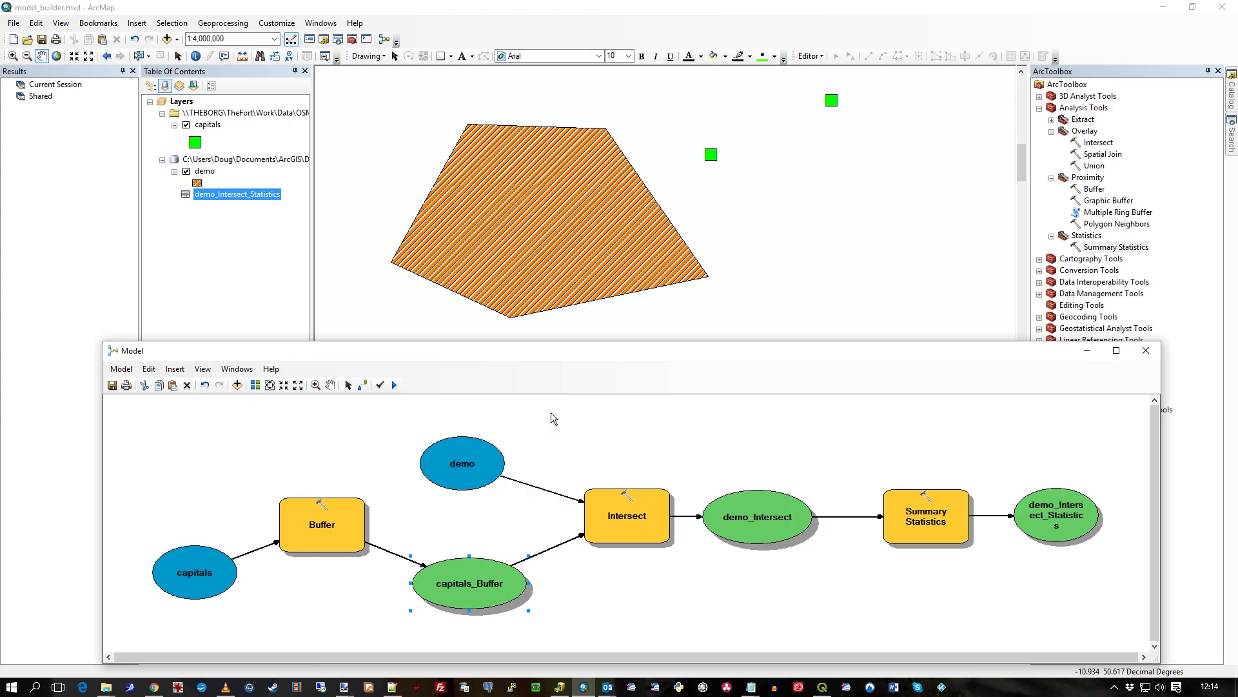
pyautogui.rightClick(484, 586)
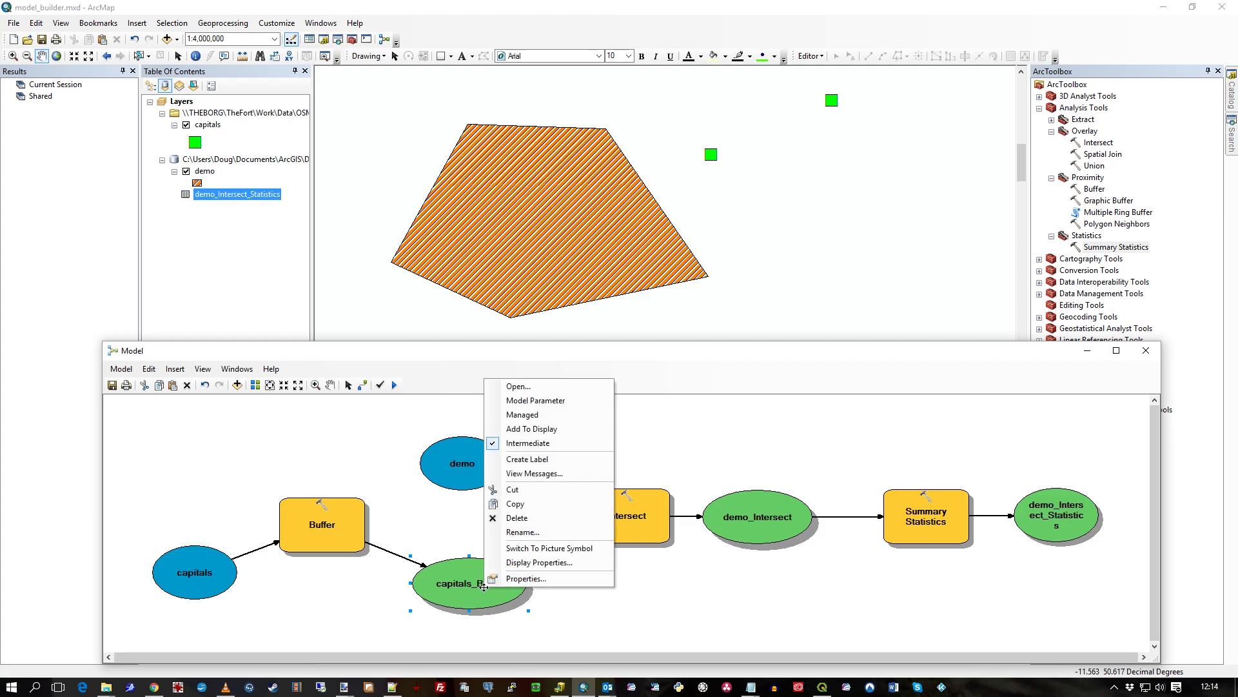
pyautogui.click(553, 429)
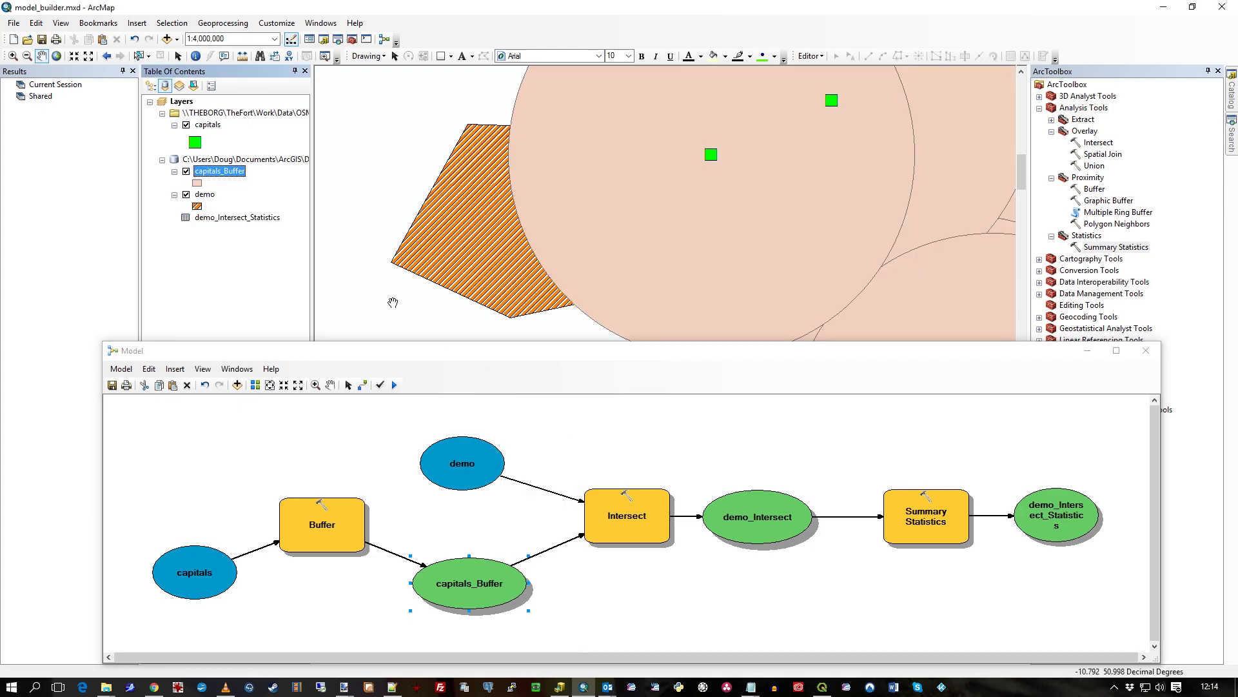
# Identify the Dublin buffer polygon (FID 213), close the results, and make the Model window taller.
pyautogui.click(195, 57)
pyautogui.click(541, 100)
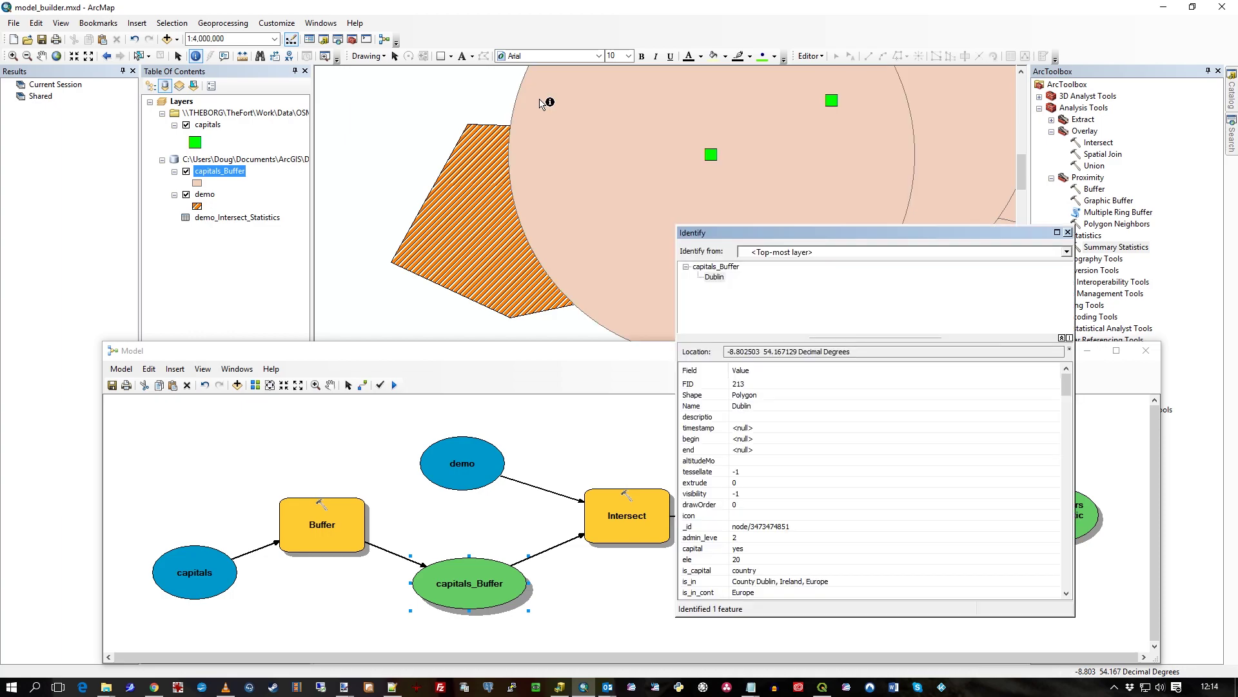
pyautogui.click(748, 383)
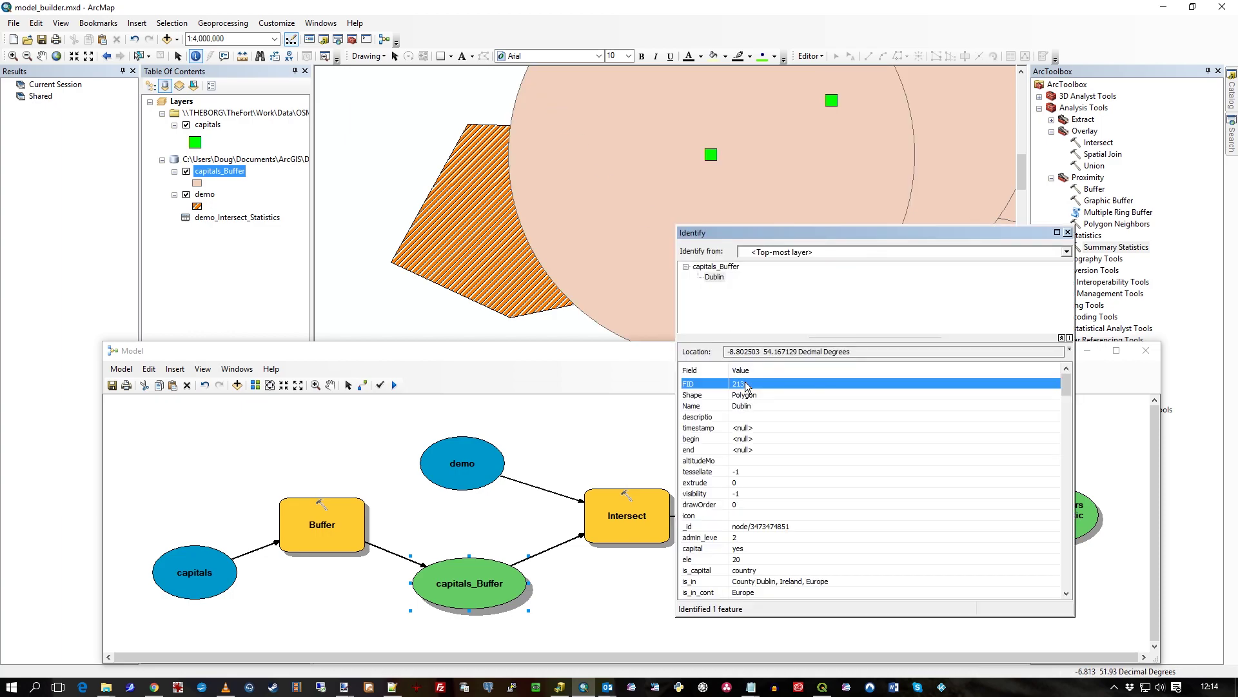
pyautogui.click(1068, 232)
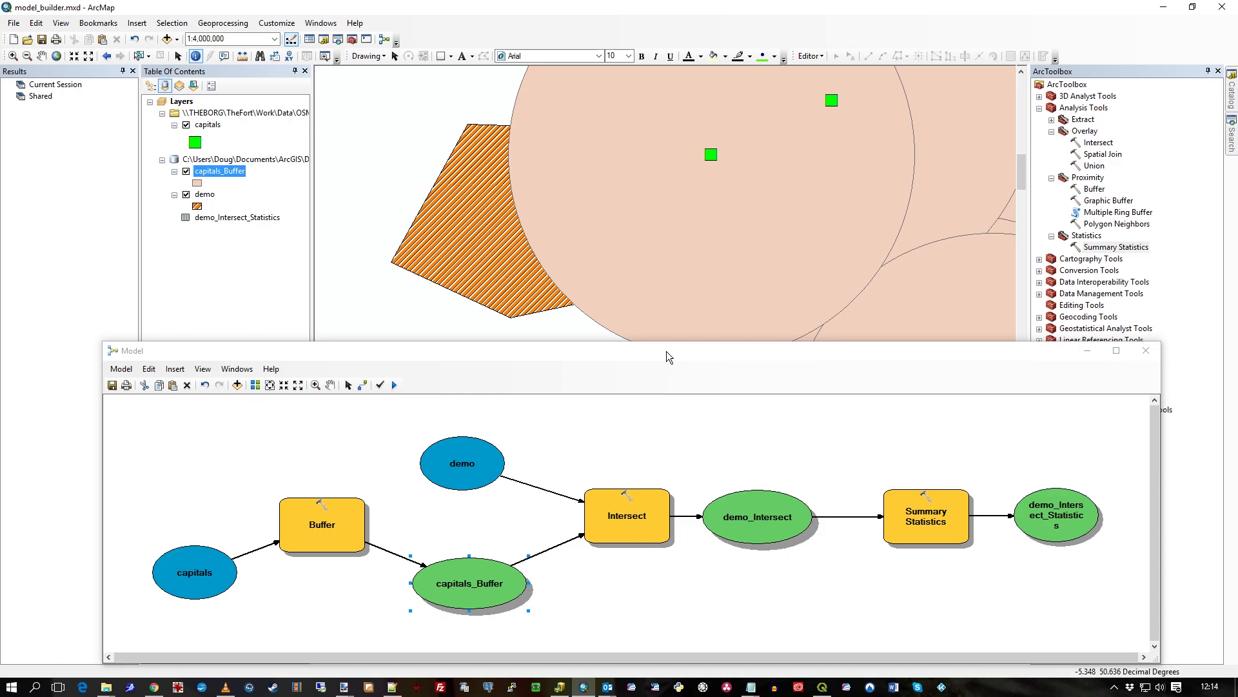
pyautogui.moveTo(666, 352)
pyautogui.mouseDown()
pyautogui.moveTo(663, 338)
pyautogui.moveTo(663, 352)
pyautogui.mouseUp()
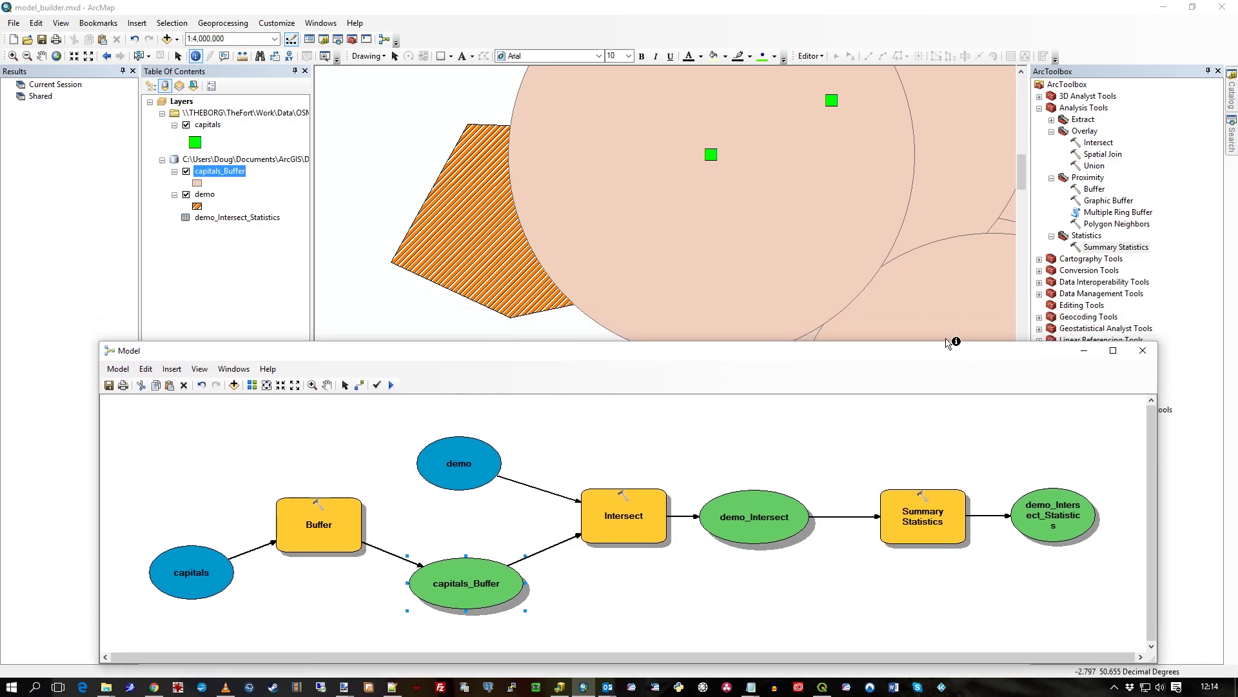
pyautogui.moveTo(919, 343); pyautogui.dragTo(917, 311)
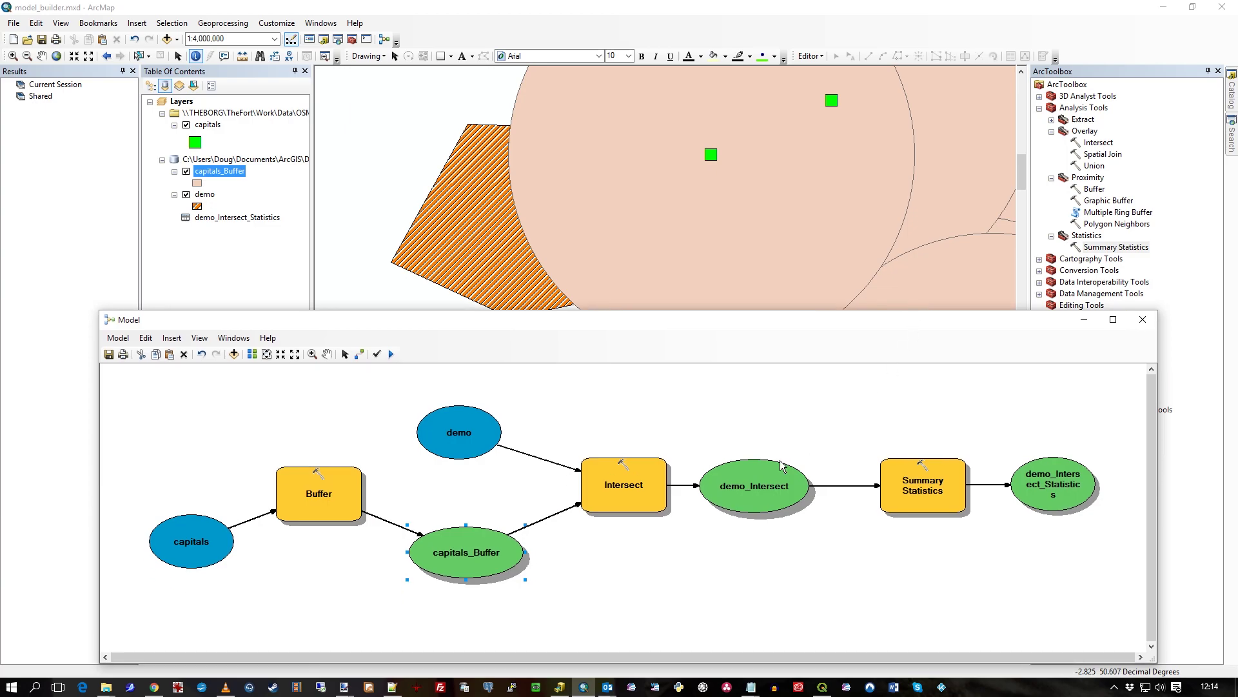
# Auto-arrange the diagram into a left-to-right flow and move the Model window up and right.
pyautogui.click(251, 355)
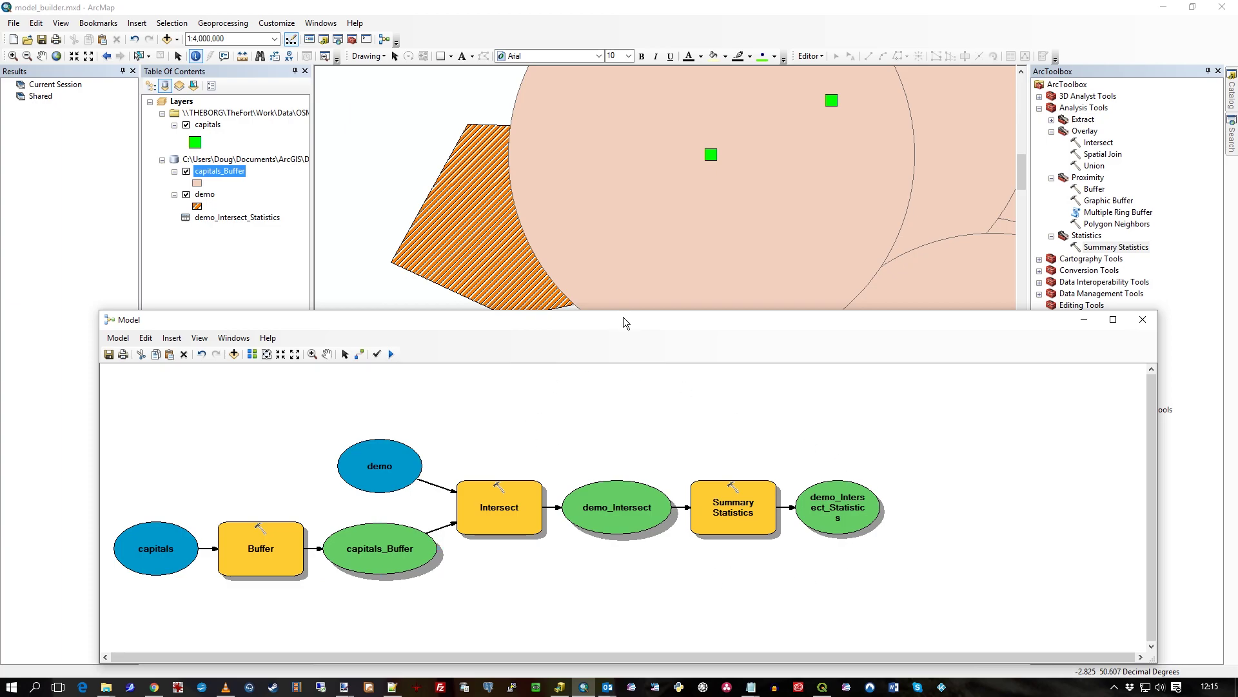
pyautogui.moveTo(624, 318); pyautogui.dragTo(651, 265)
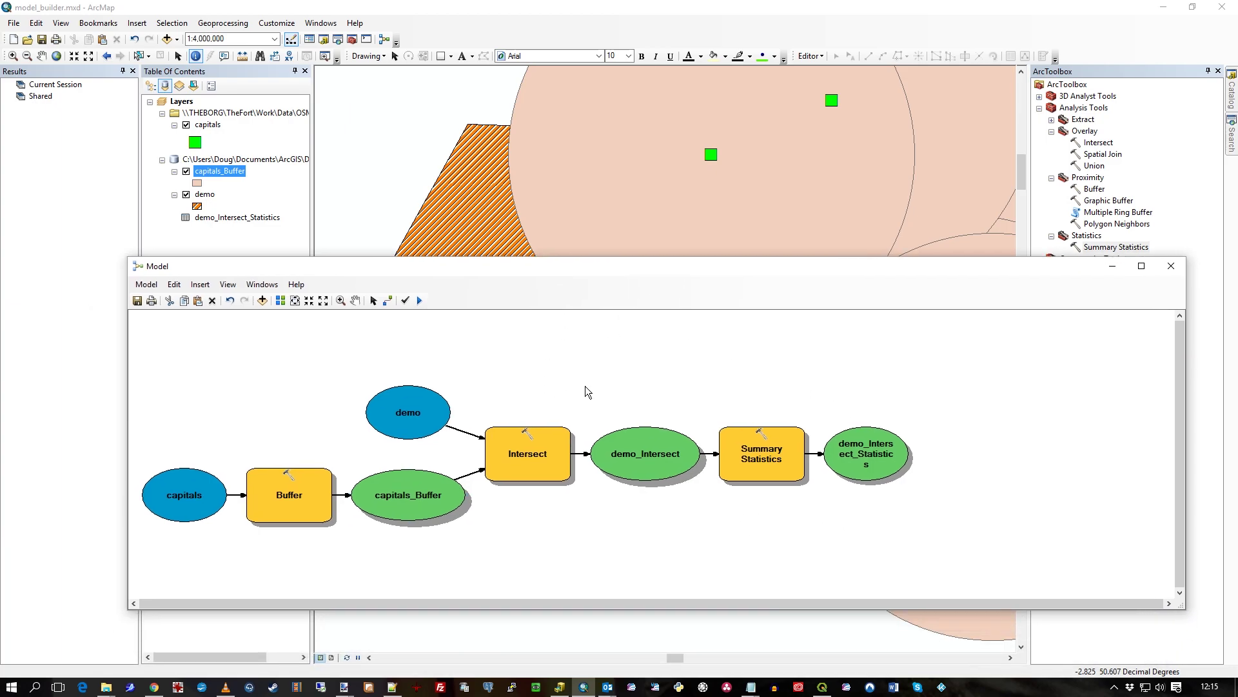
# Save the model in Toolbox.tbx as myanalysismodel, then close its window.
pyautogui.click(137, 301)
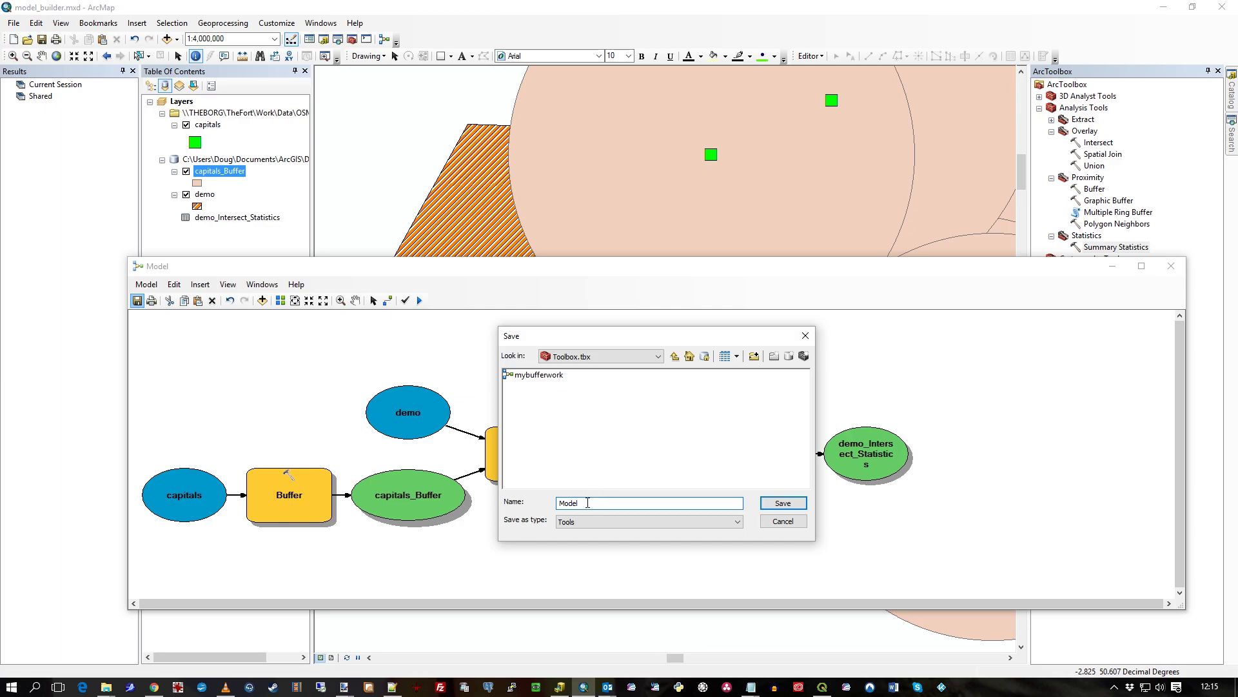
pyautogui.moveTo(587, 503); pyautogui.dragTo(545, 506)
pyautogui.write('myanalysismode')
pyautogui.click(781, 504)
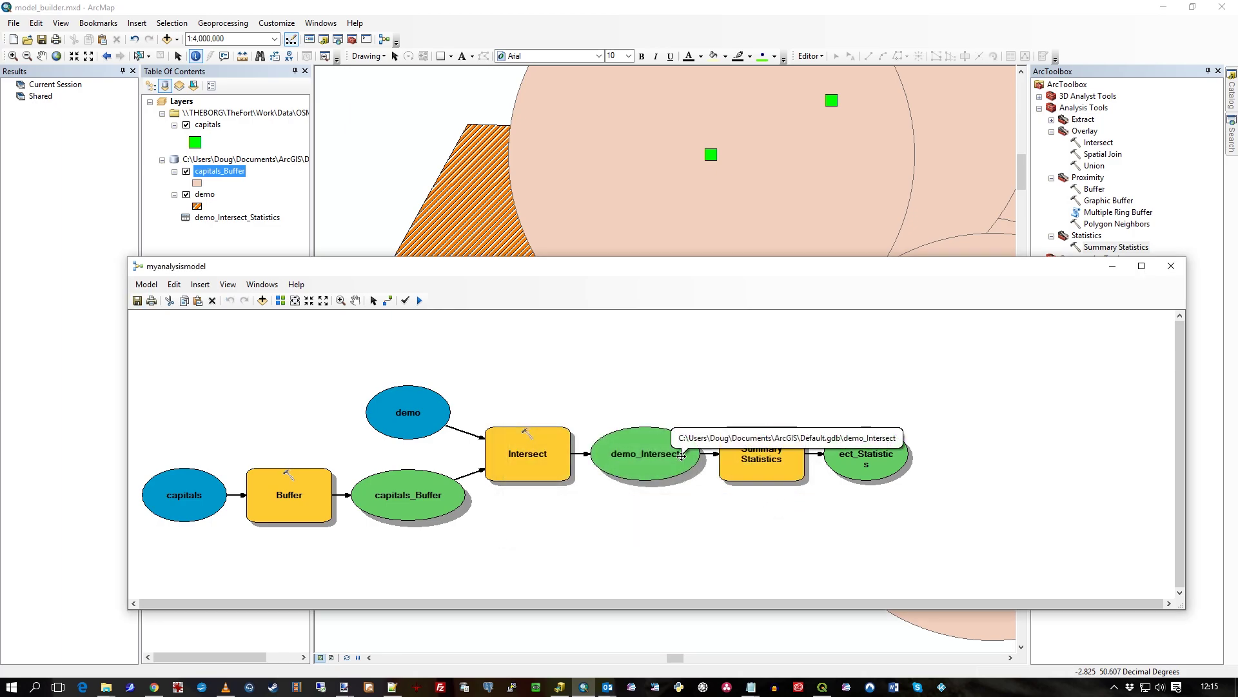
pyautogui.click(1169, 267)
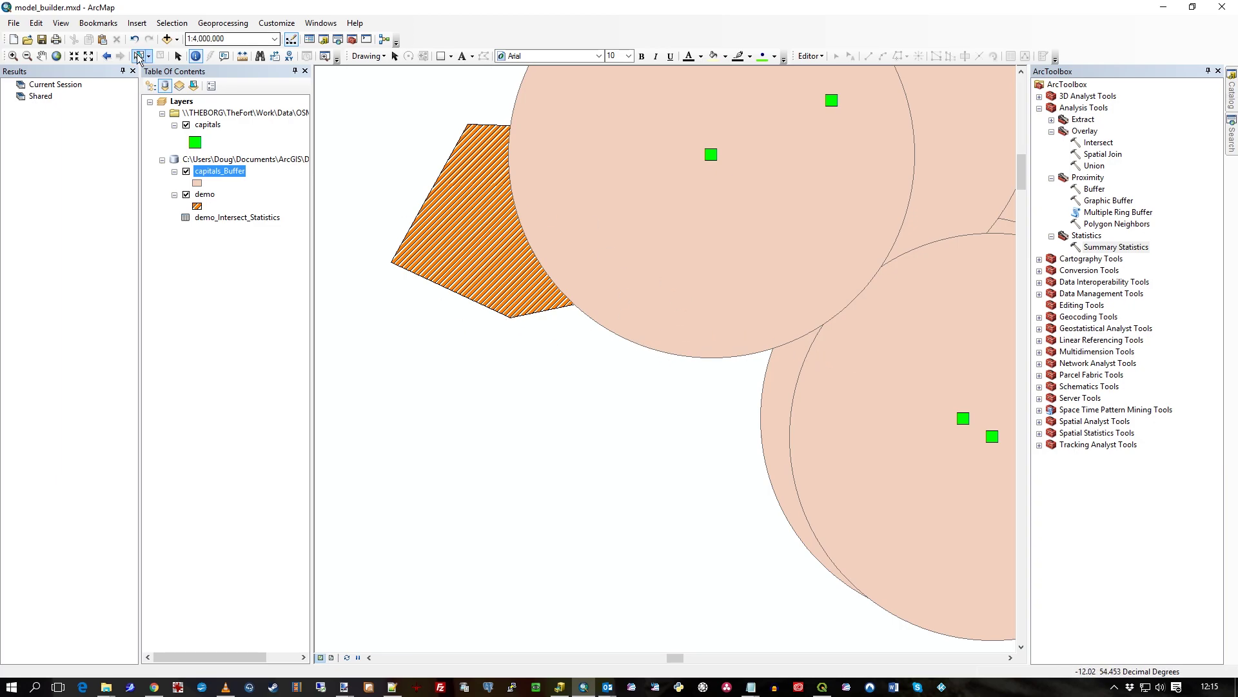
# Pan and zoom the map to 1:5,000,000, then start a new empty model.
pyautogui.click(41, 56)
pyautogui.moveTo(671, 211); pyautogui.dragTo(597, 321)
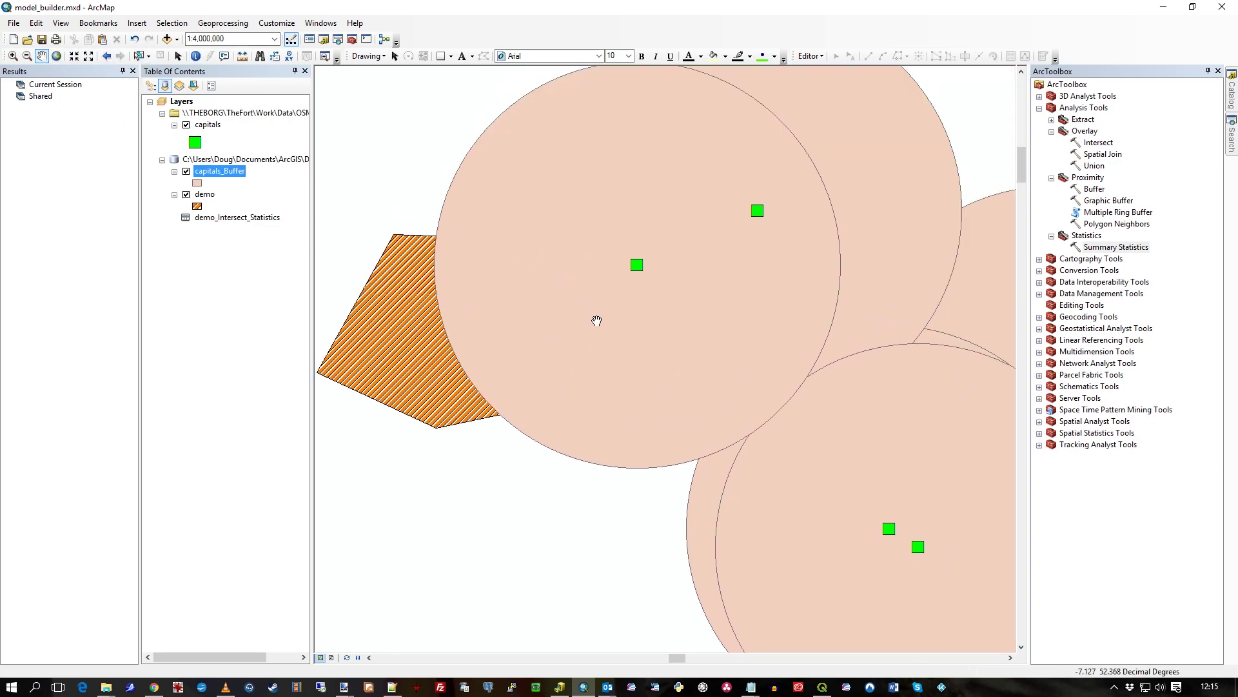
pyautogui.scroll(1, 699, 335)
pyautogui.scroll(-2, 699, 333)
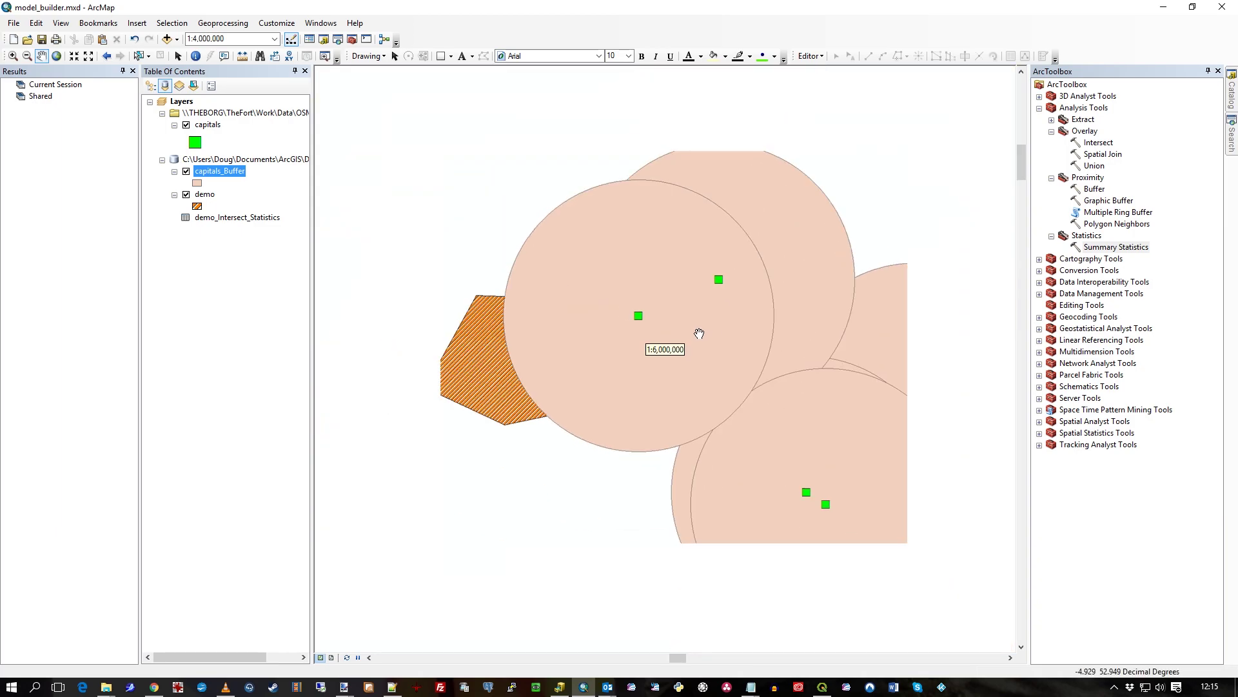
pyautogui.scroll(1, 699, 333)
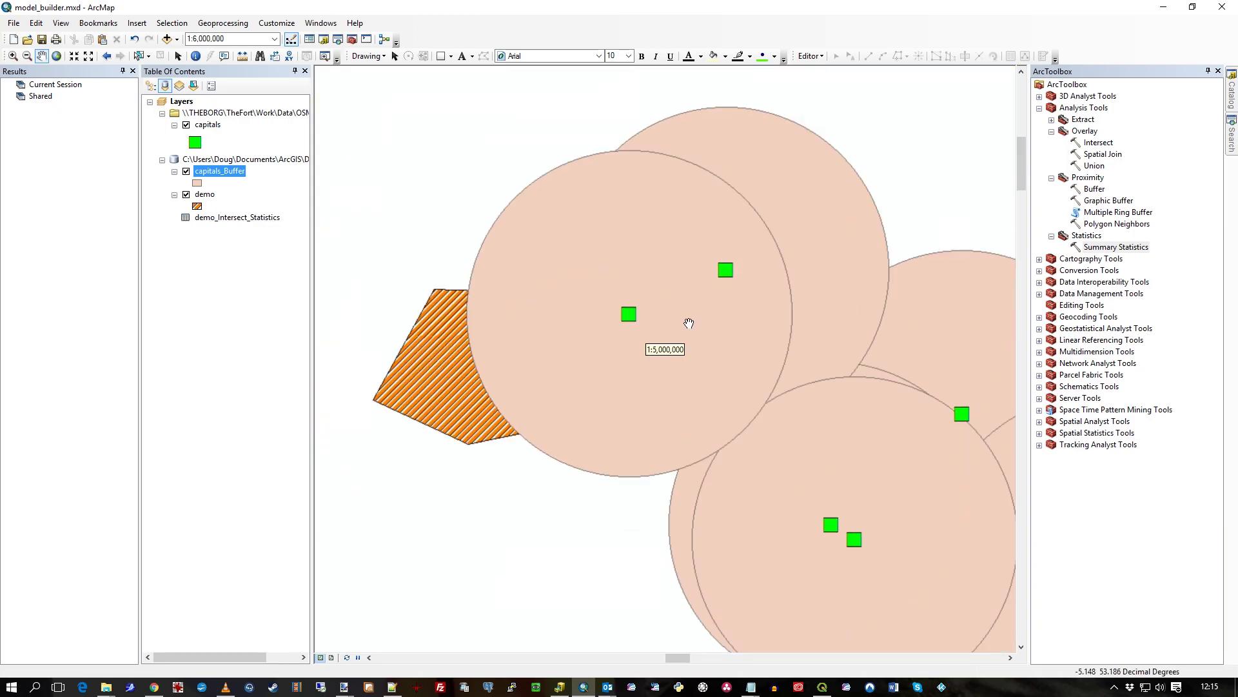
pyautogui.click(384, 40)
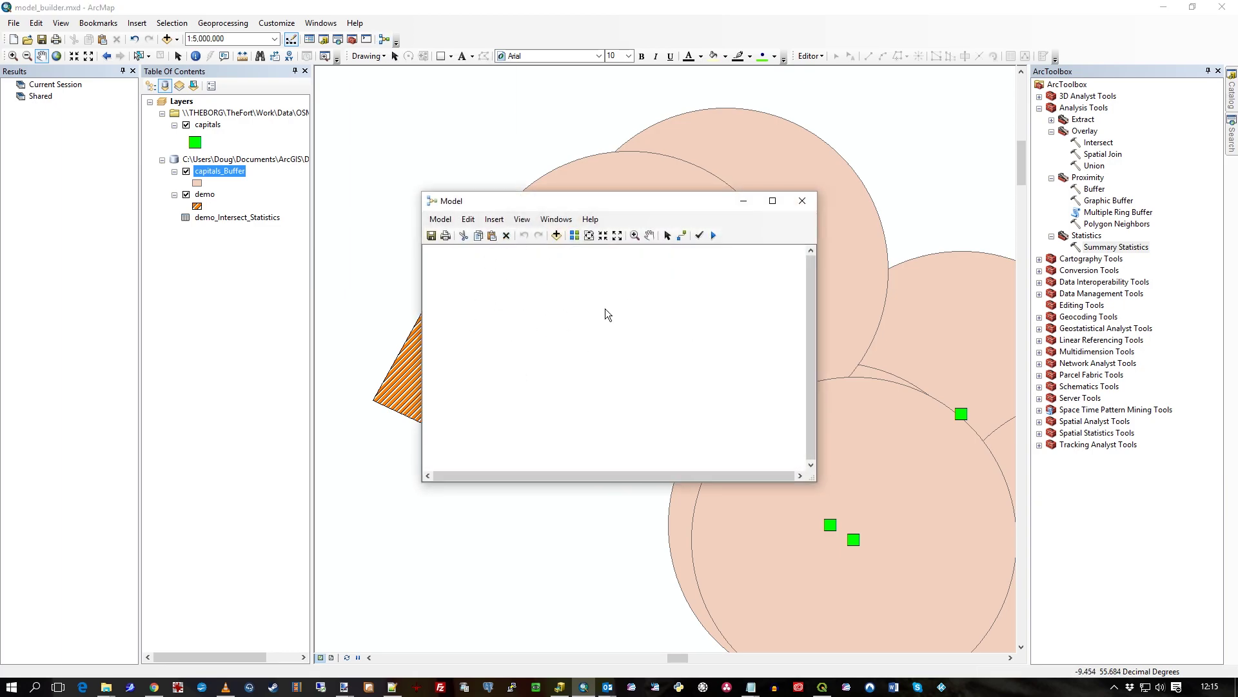
# Enlarge the new Model window and add myanalysismodel from Toolbox.tbx as a tool.
pyautogui.moveTo(687, 201); pyautogui.dragTo(567, 199)
pyautogui.moveTo(692, 477); pyautogui.dragTo(875, 497)
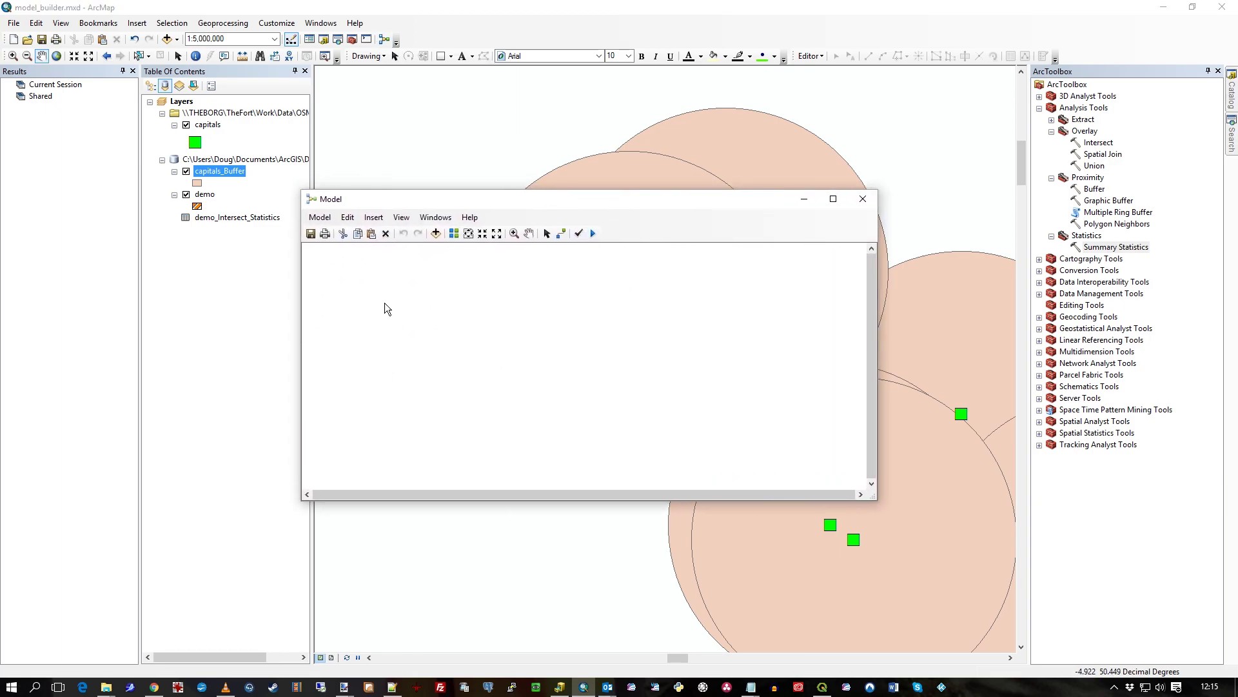
pyautogui.click(436, 234)
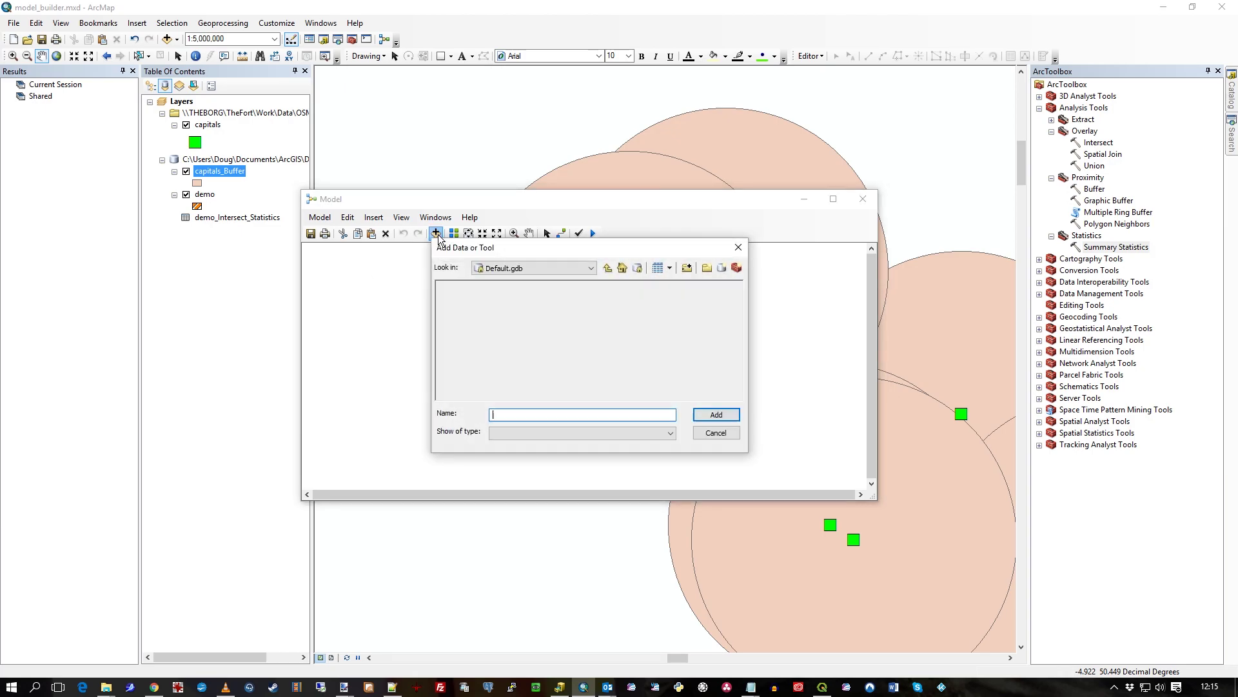
pyautogui.click(608, 267)
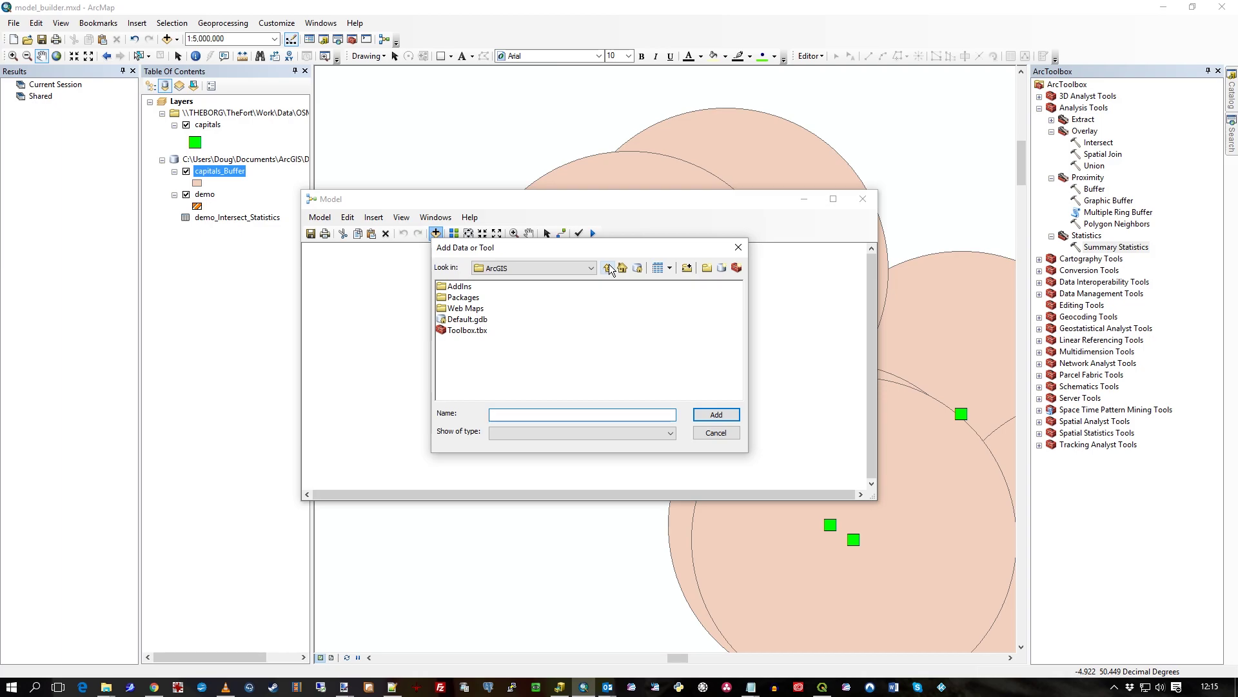
pyautogui.click(456, 333)
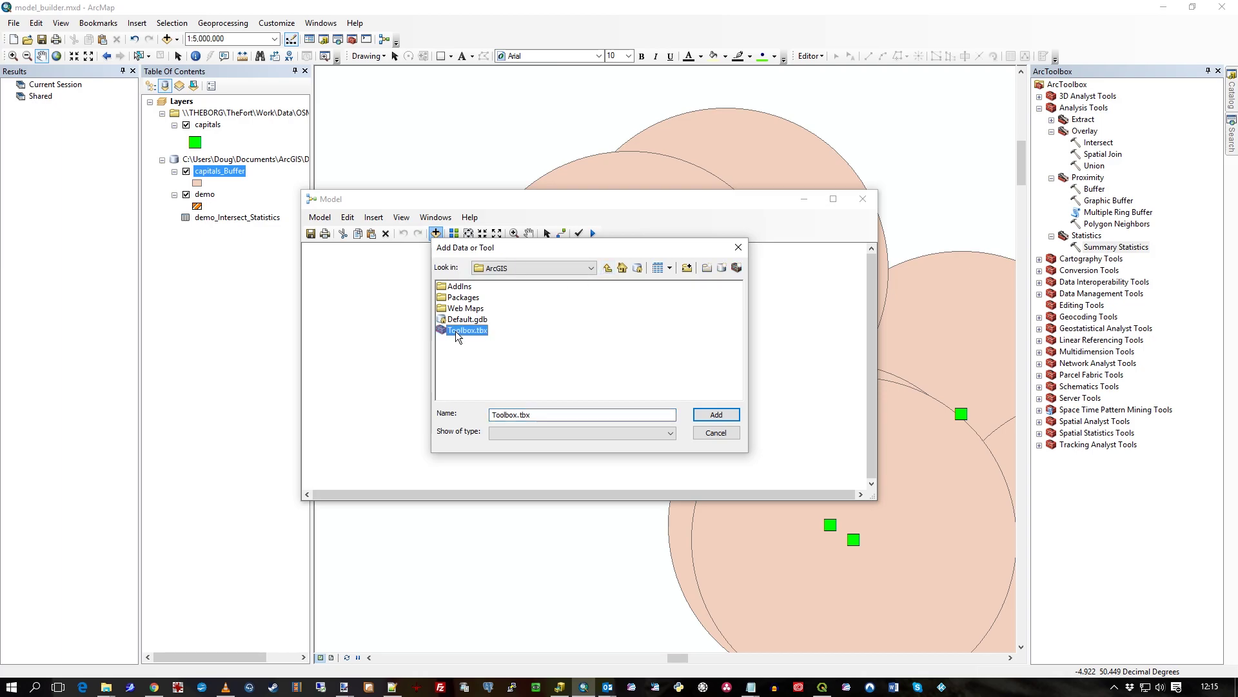
pyautogui.doubleClick(456, 334)
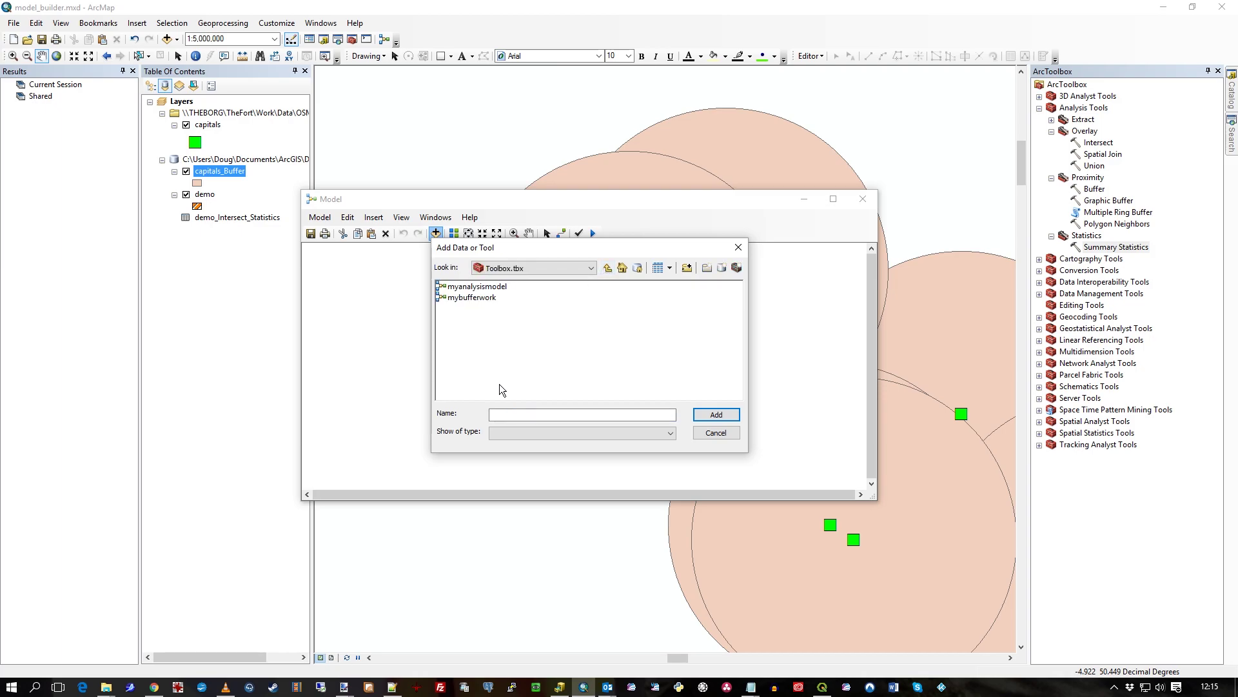
pyautogui.click(591, 270)
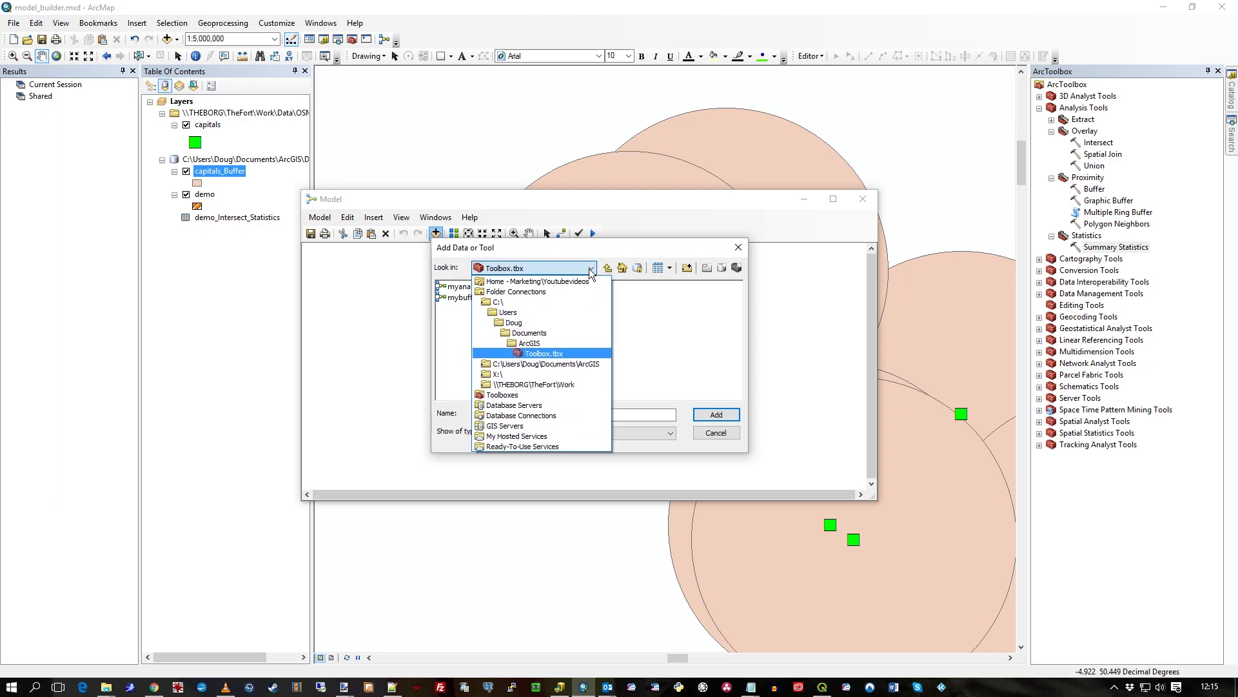
pyautogui.click(591, 270)
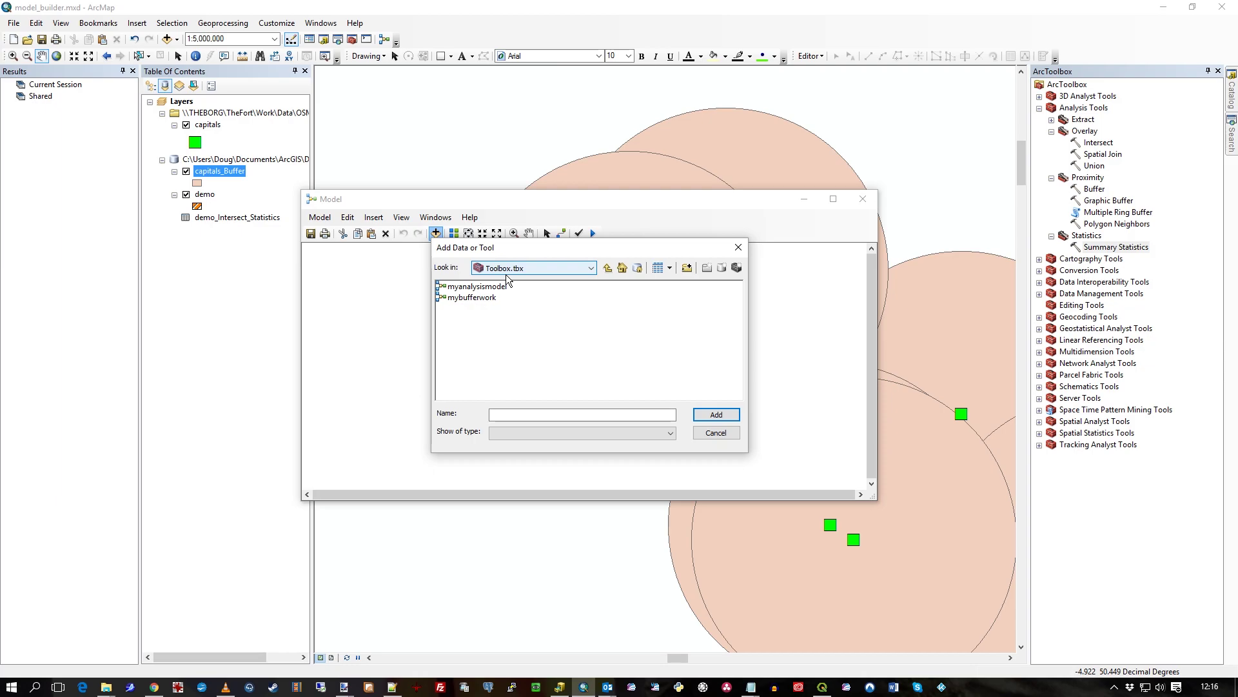
pyautogui.click(472, 287)
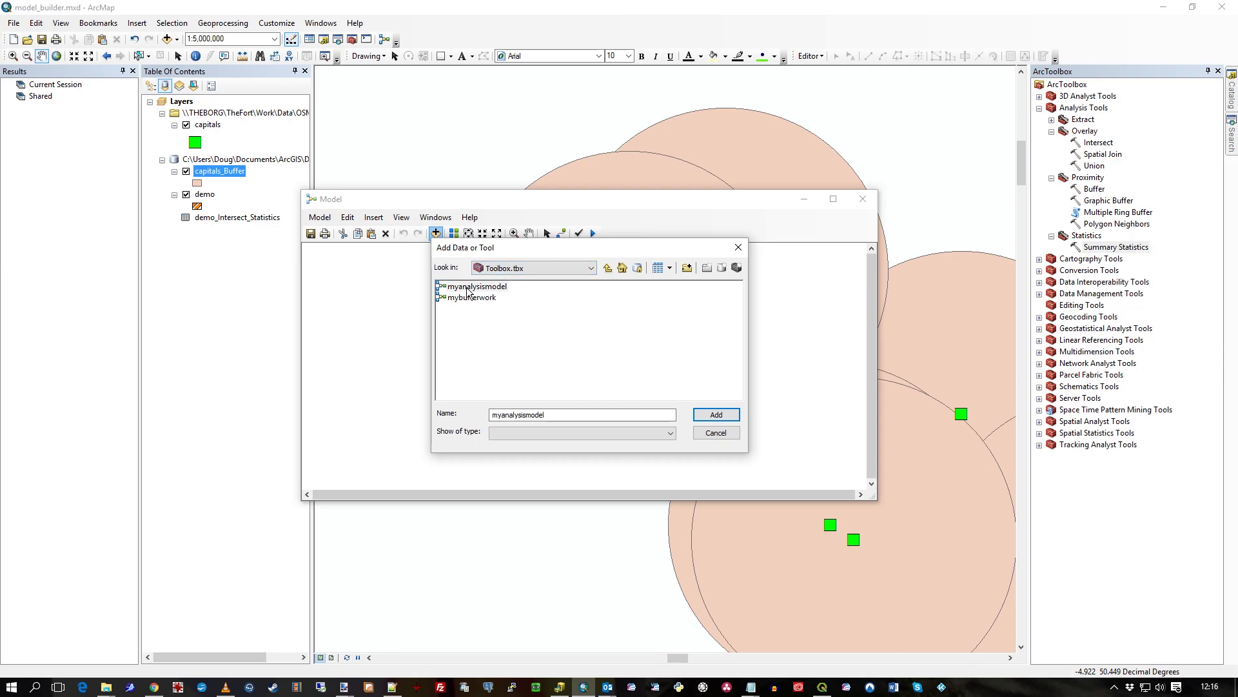
pyautogui.click(716, 415)
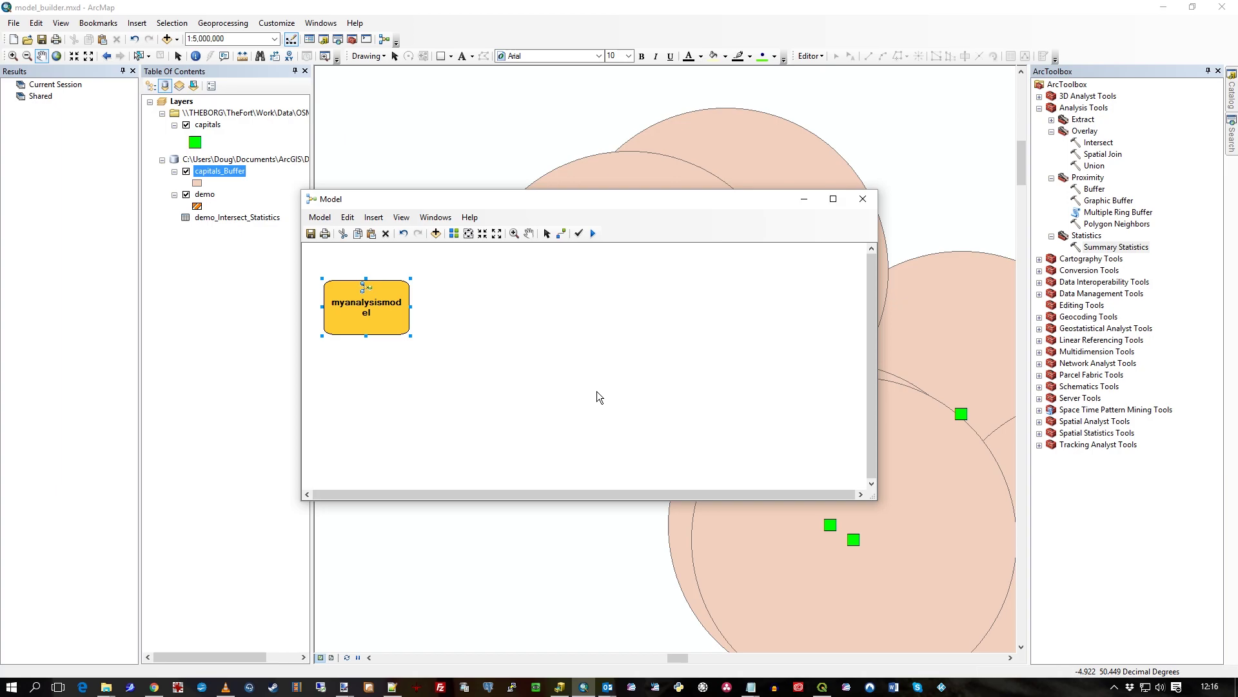
pyautogui.rightClick(368, 306)
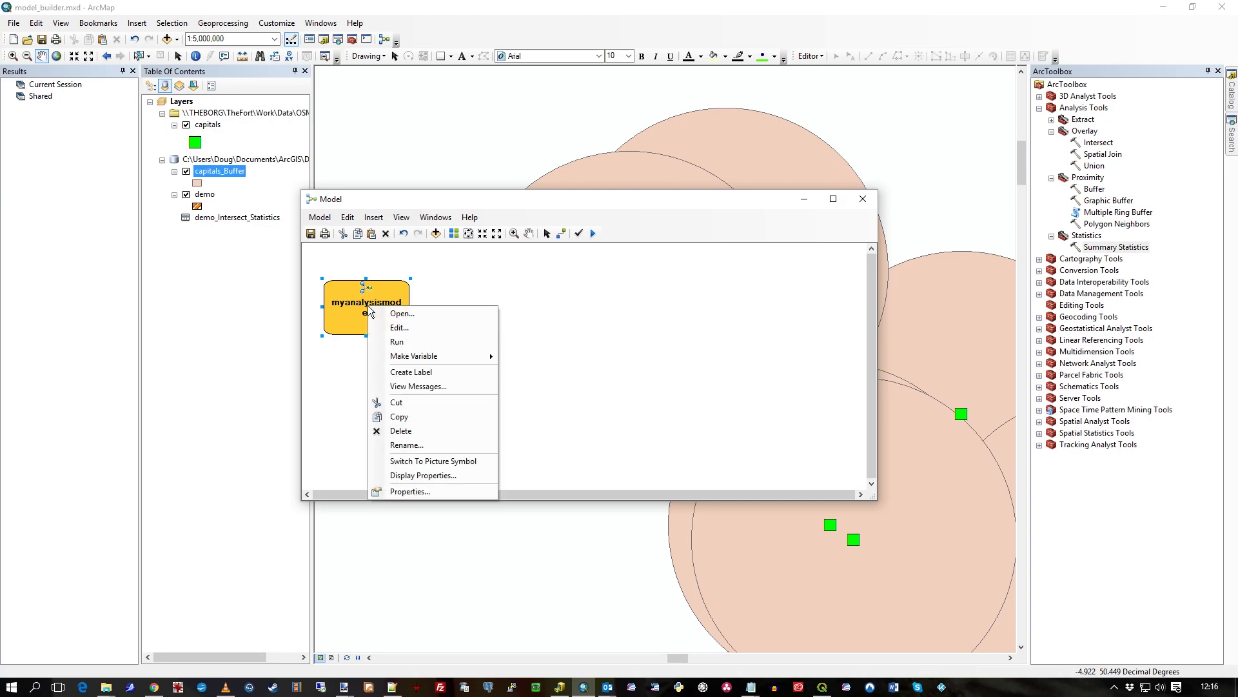
pyautogui.click(398, 329)
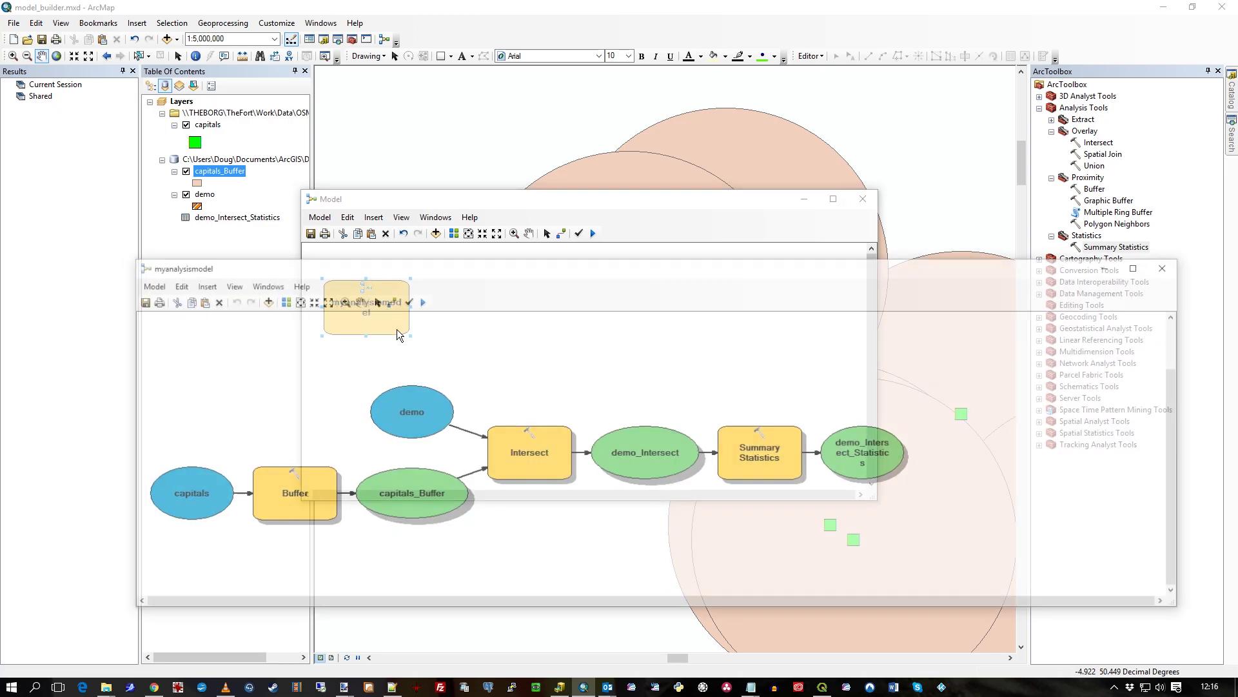
pyautogui.click(432, 411)
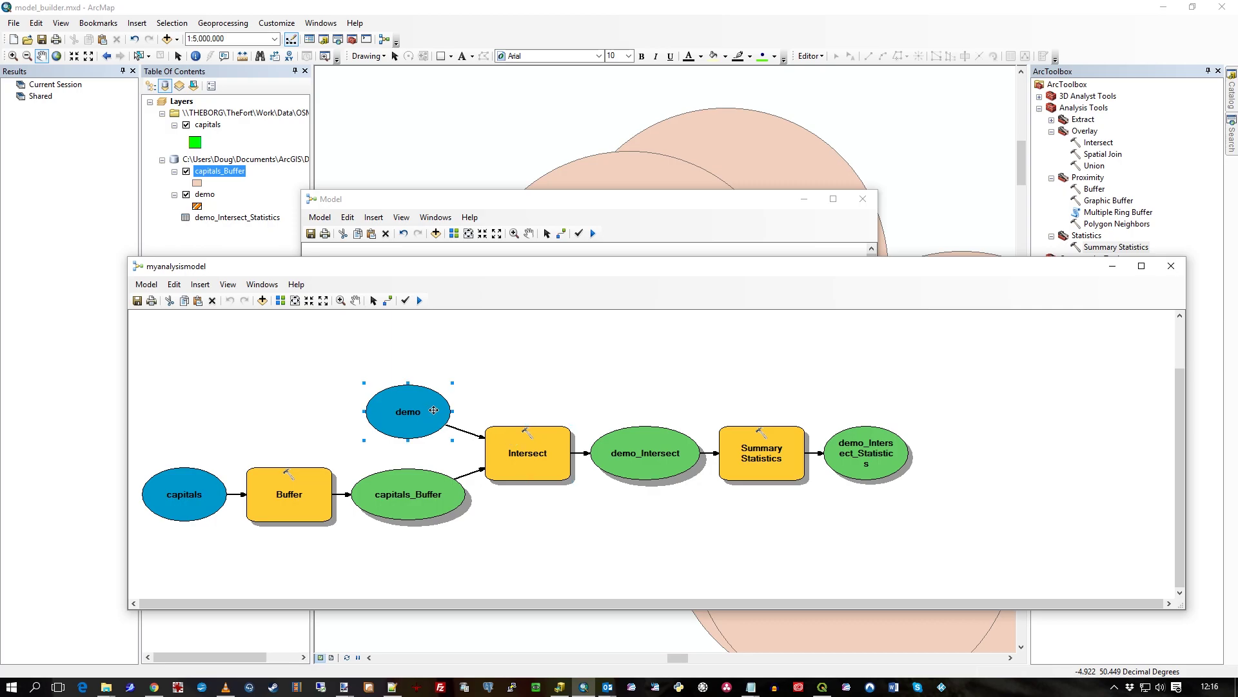
pyautogui.click(668, 463)
pyautogui.click(419, 490)
pyautogui.moveTo(445, 268); pyautogui.dragTo(435, 215)
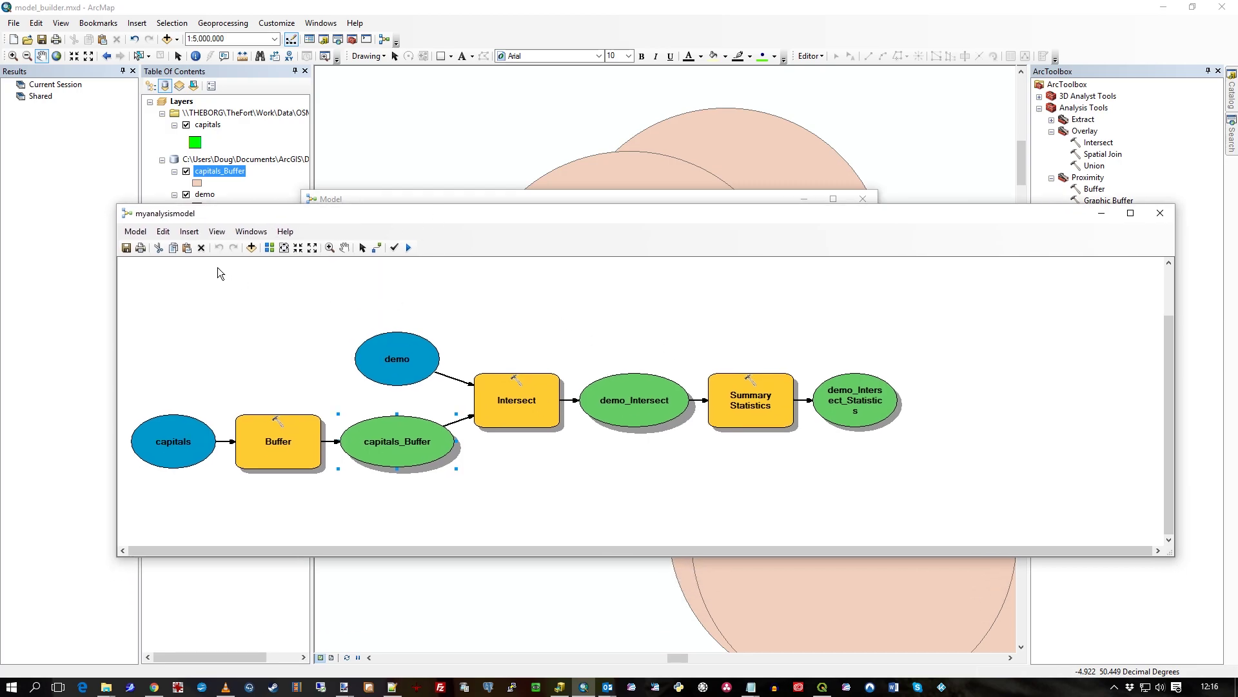
pyautogui.click(139, 233)
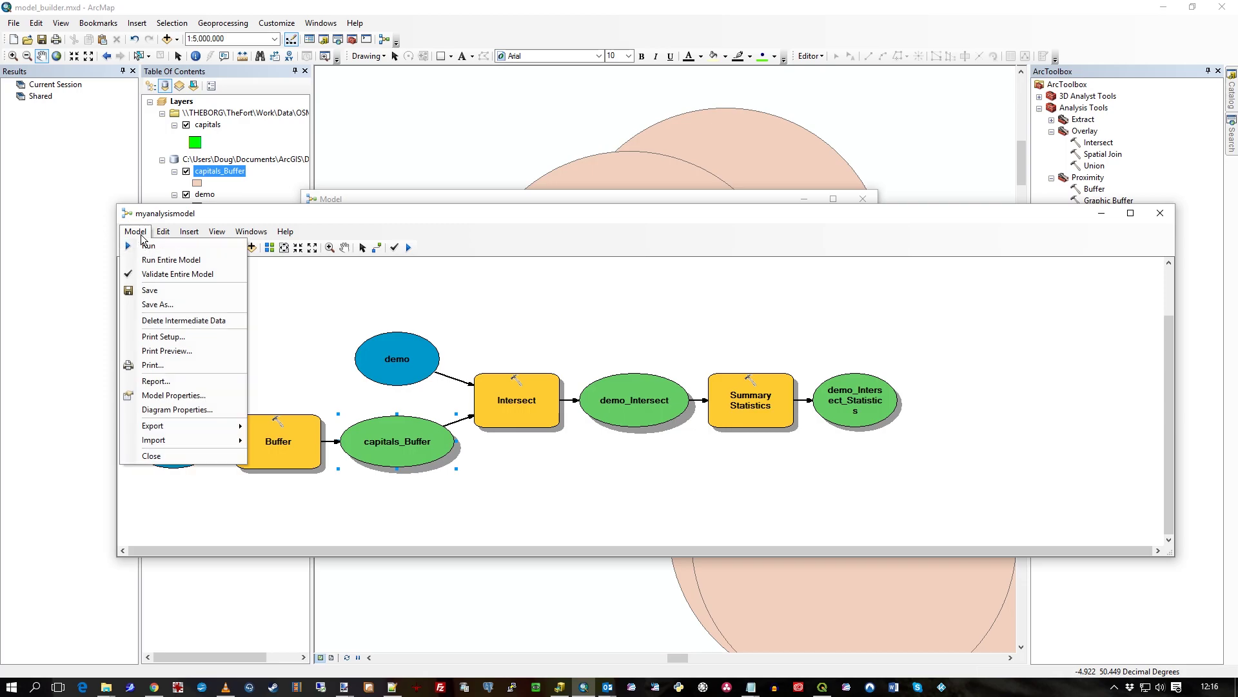
pyautogui.moveTo(155, 238)
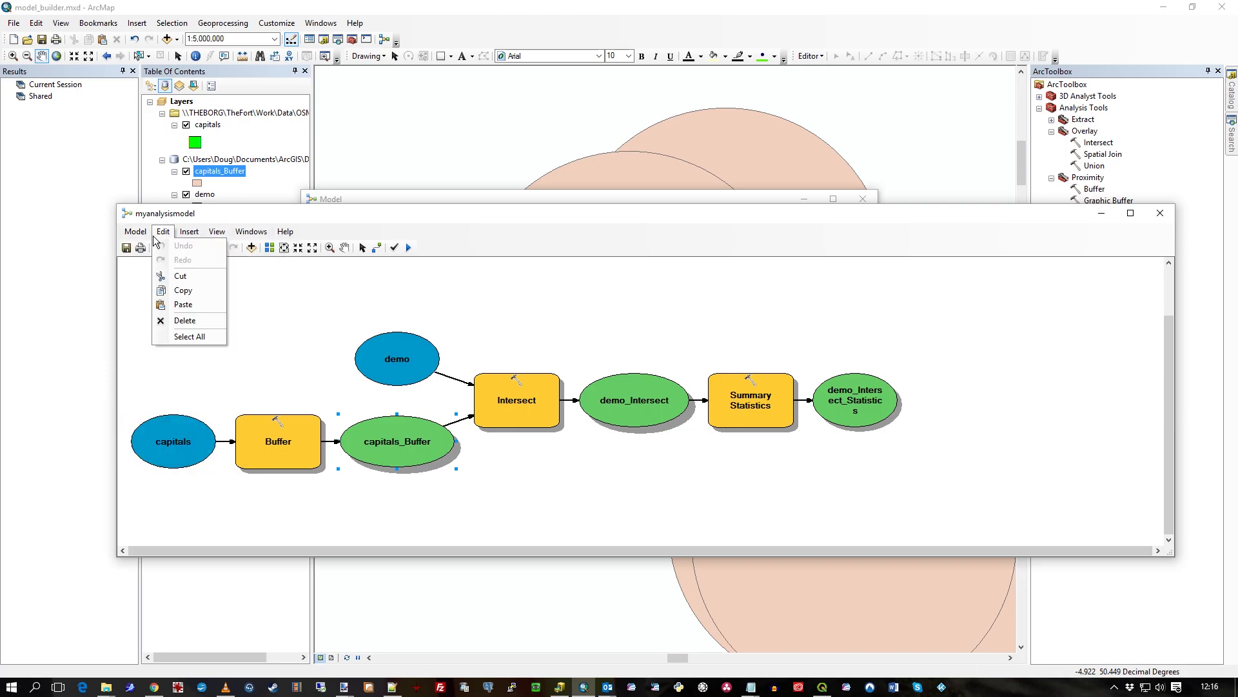
pyautogui.moveTo(227, 237)
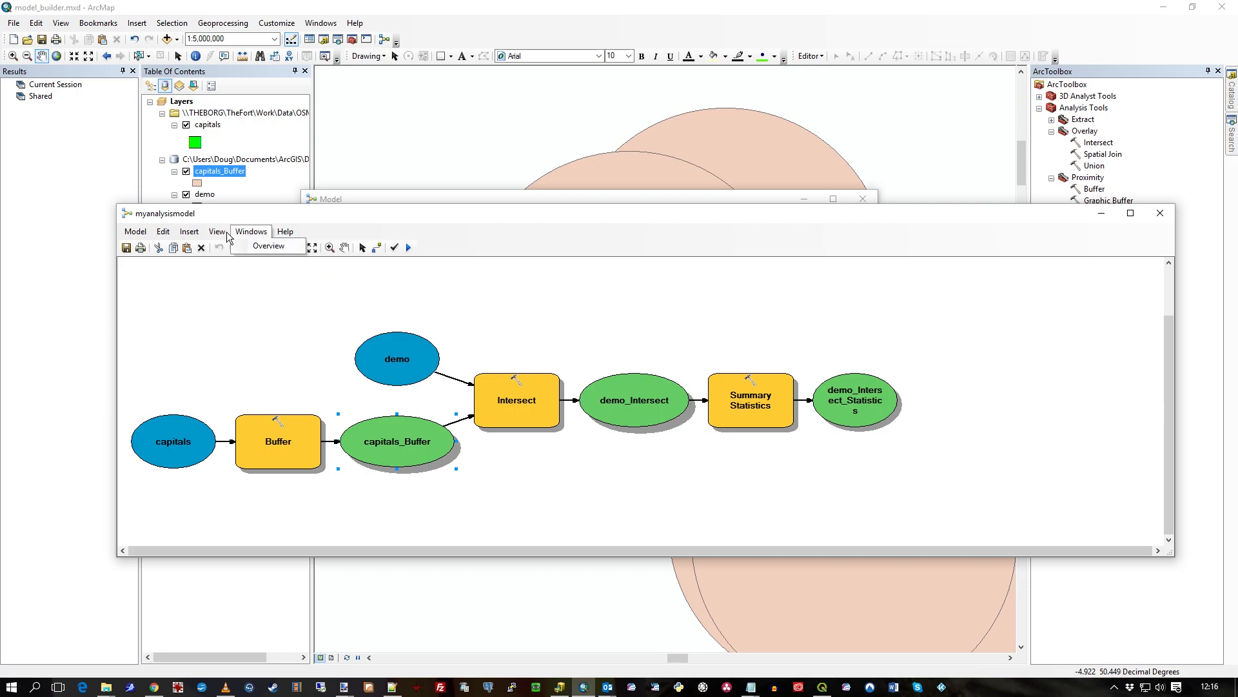
pyautogui.click(166, 233)
pyautogui.click(135, 231)
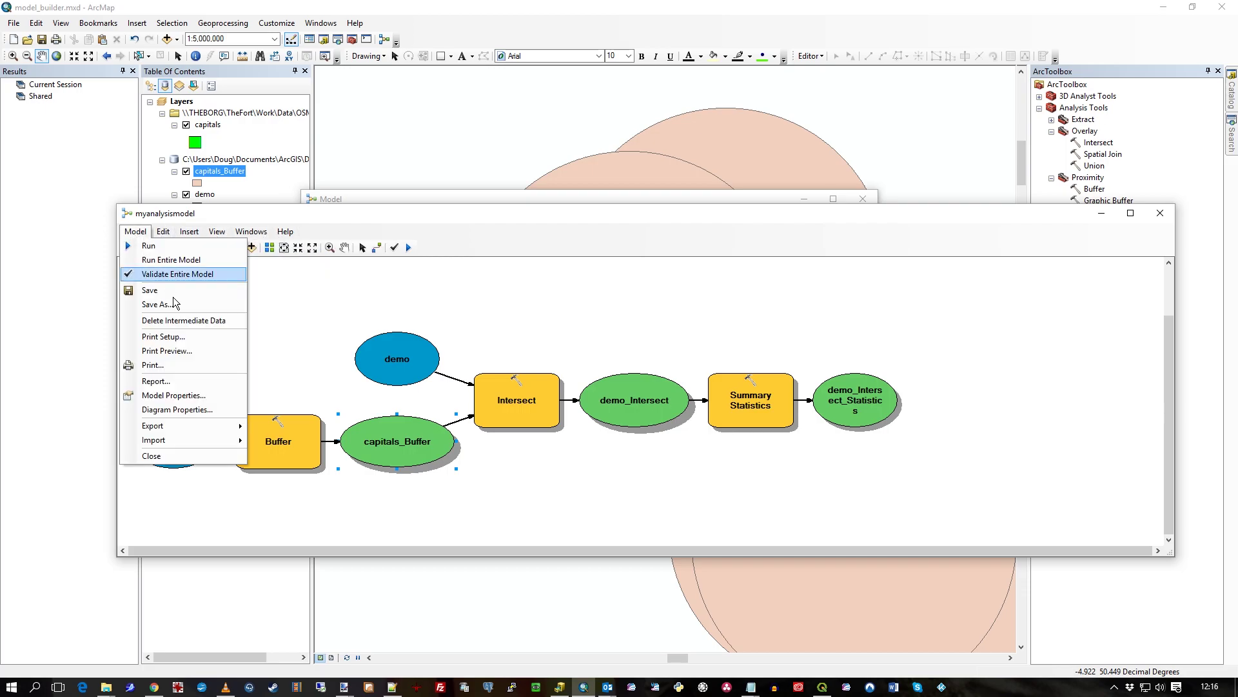
pyautogui.click(186, 396)
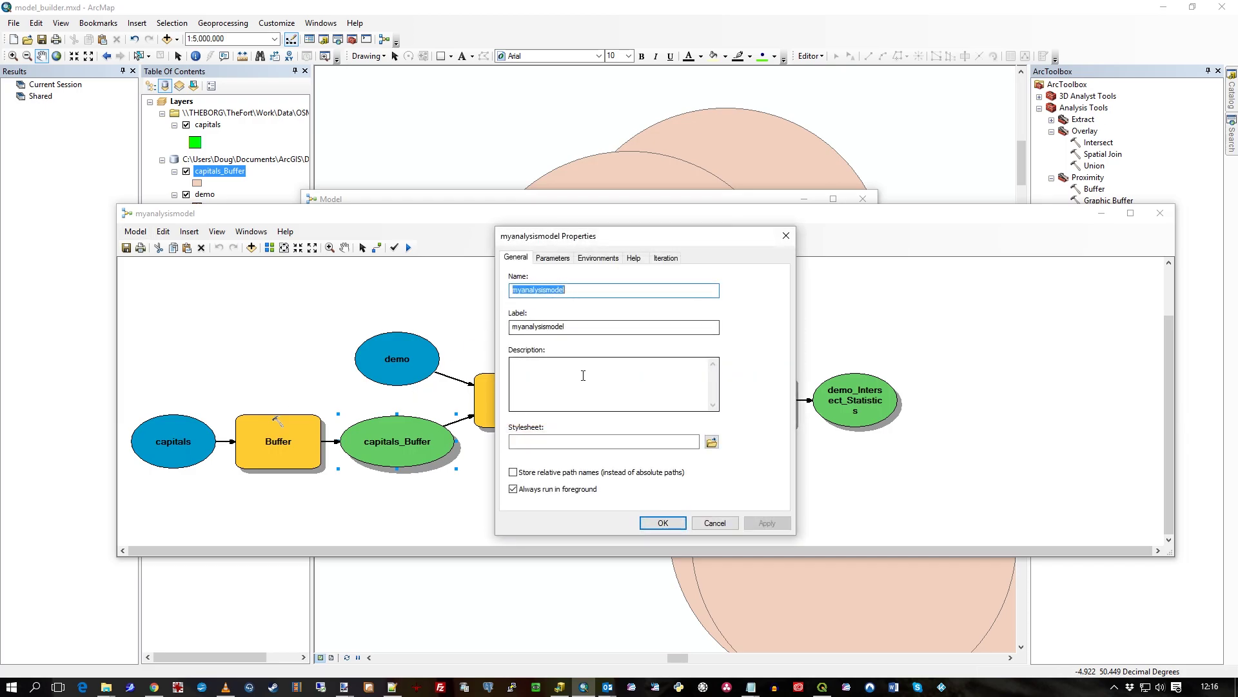
pyautogui.click(716, 525)
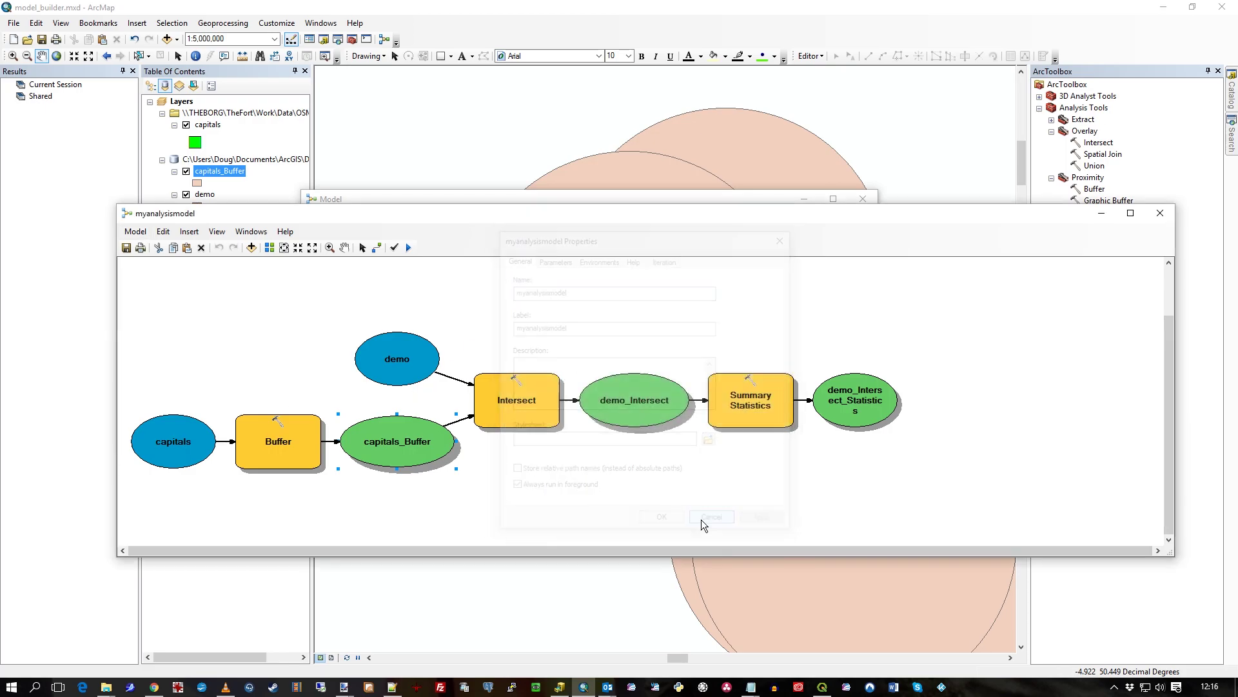
pyautogui.click(136, 231)
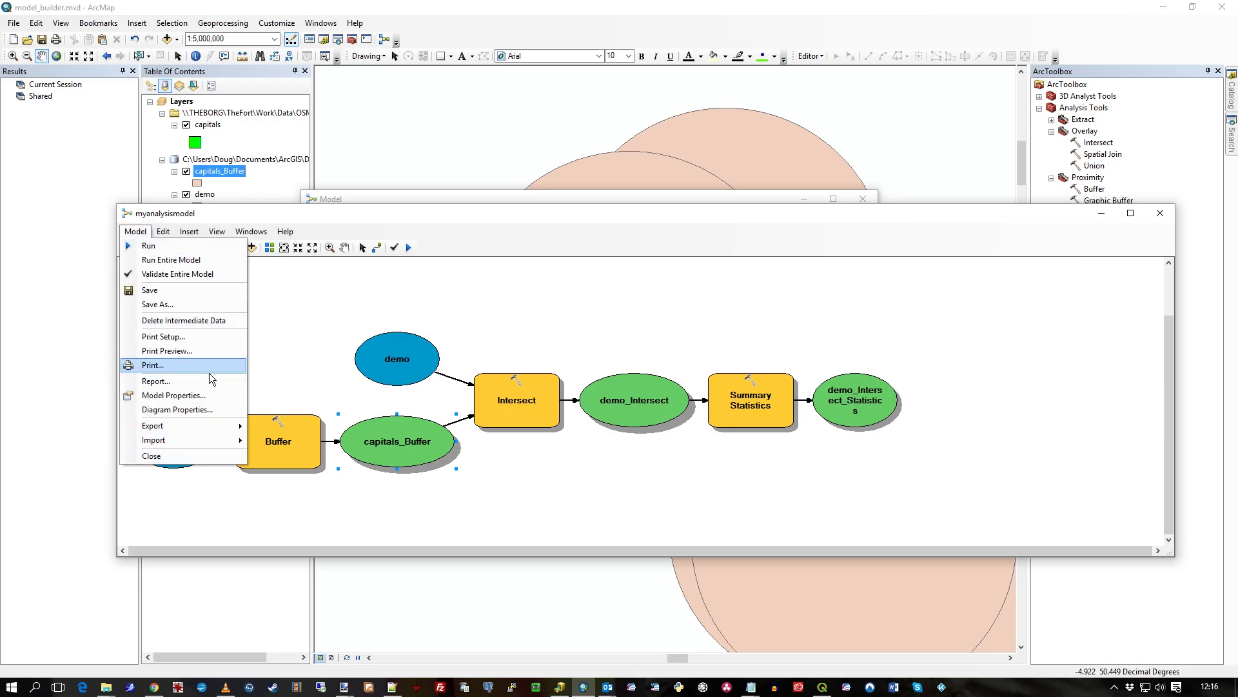
pyautogui.moveTo(205, 432)
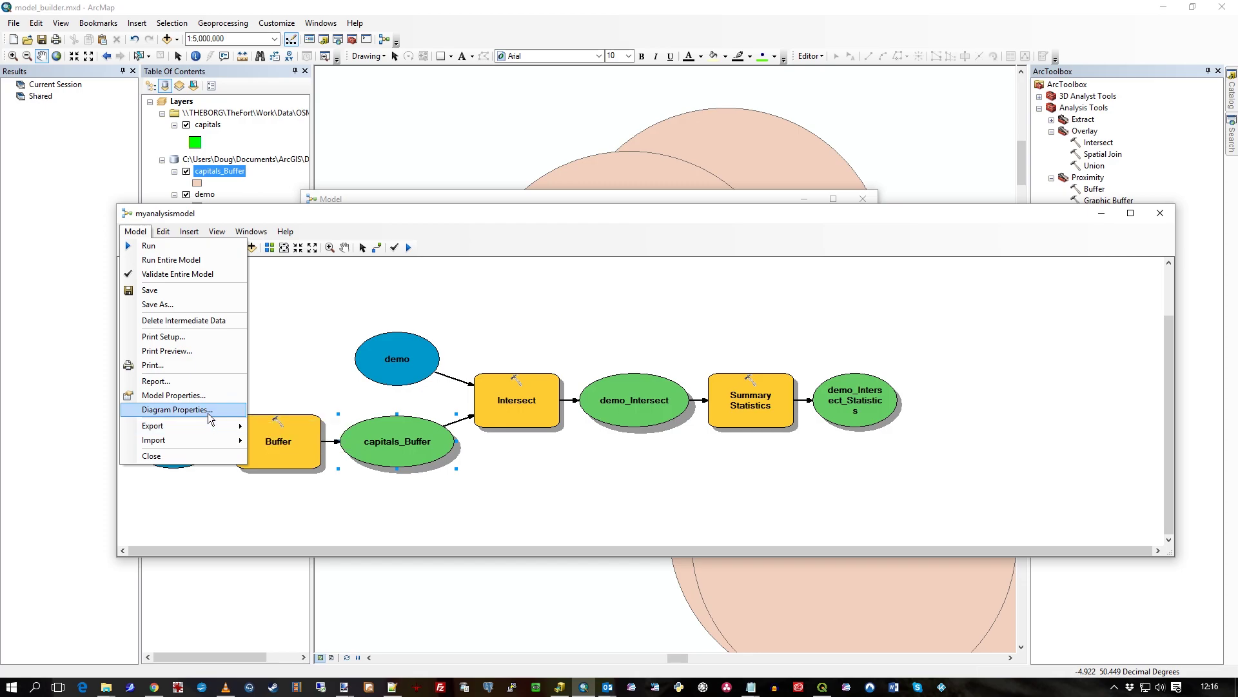
pyautogui.click(209, 415)
pyautogui.click(517, 272)
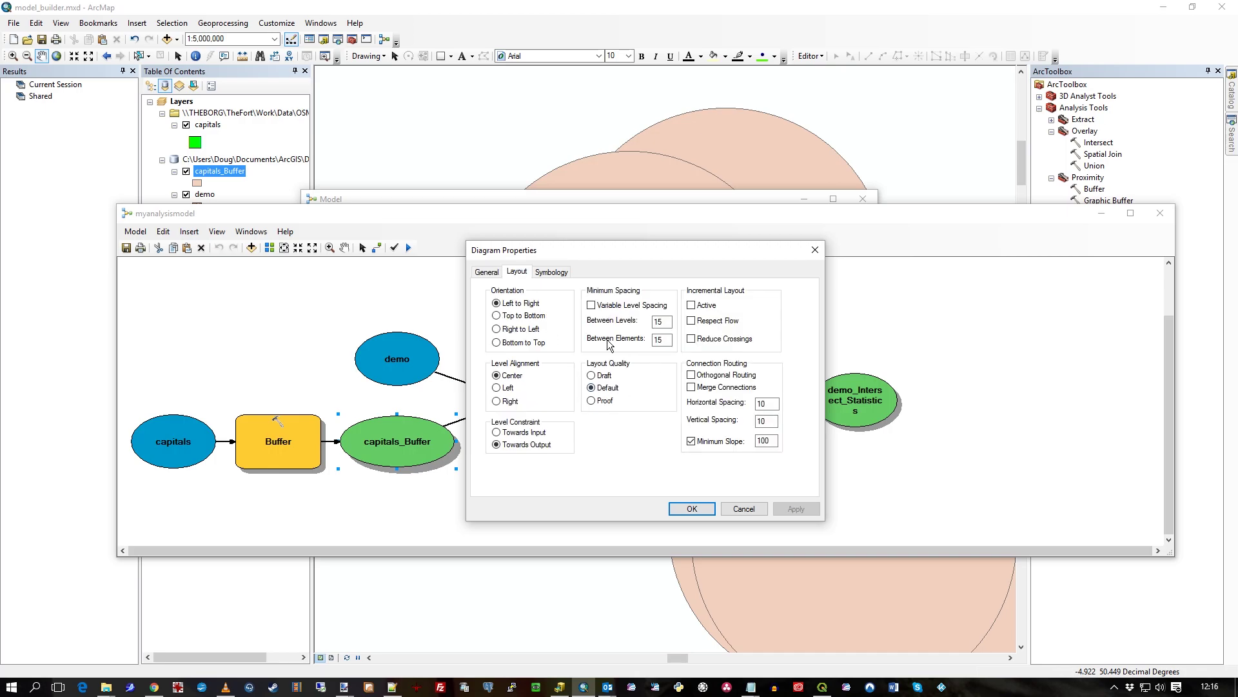
pyautogui.click(553, 272)
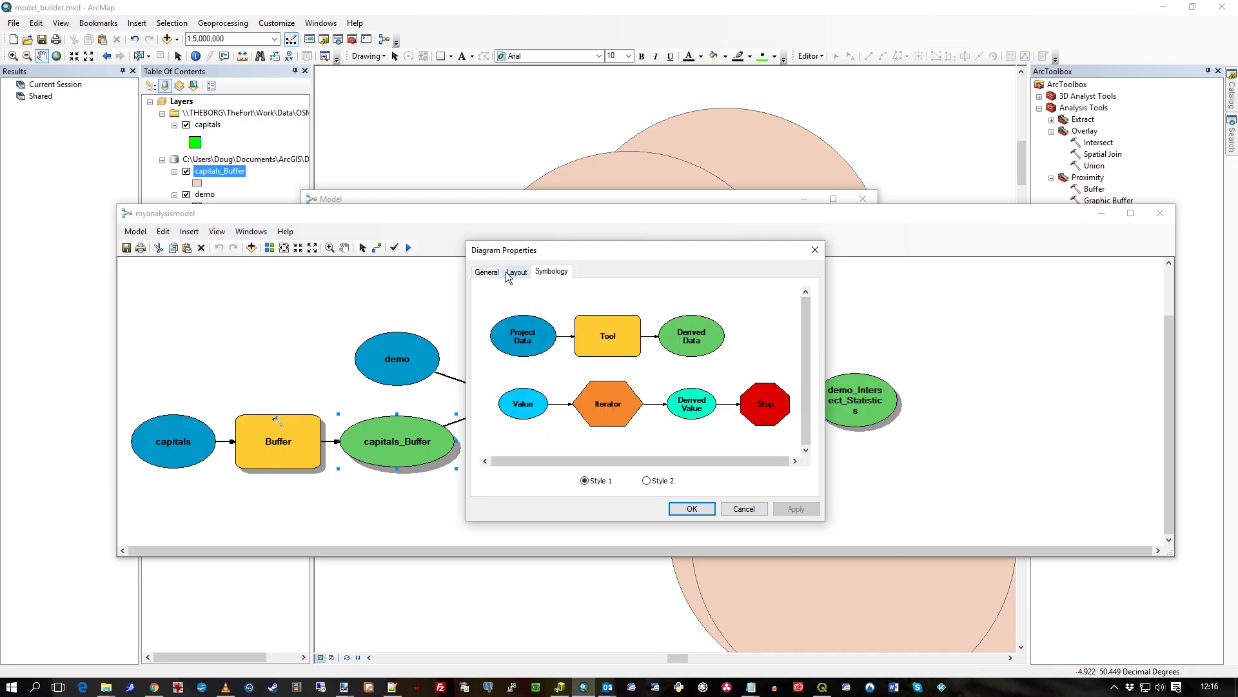
pyautogui.click(487, 272)
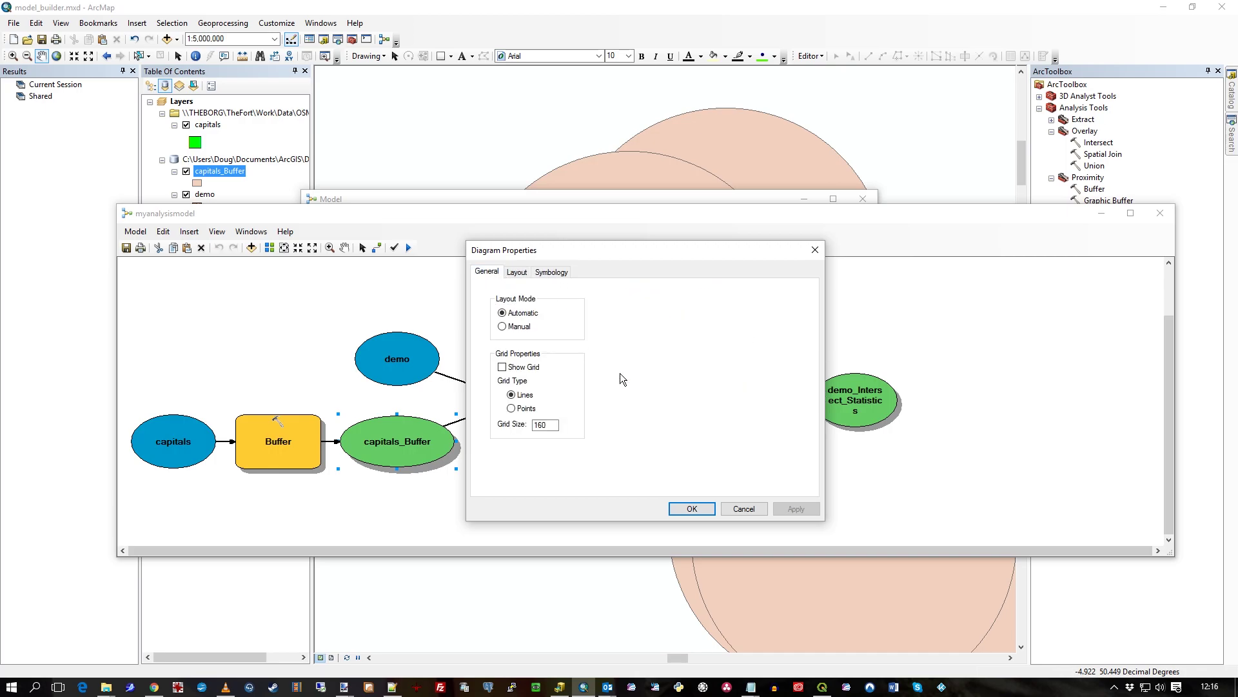
pyautogui.click(744, 509)
# Export the model to a Python script saved as C:\Temp\myscript.py.
pyautogui.click(135, 231)
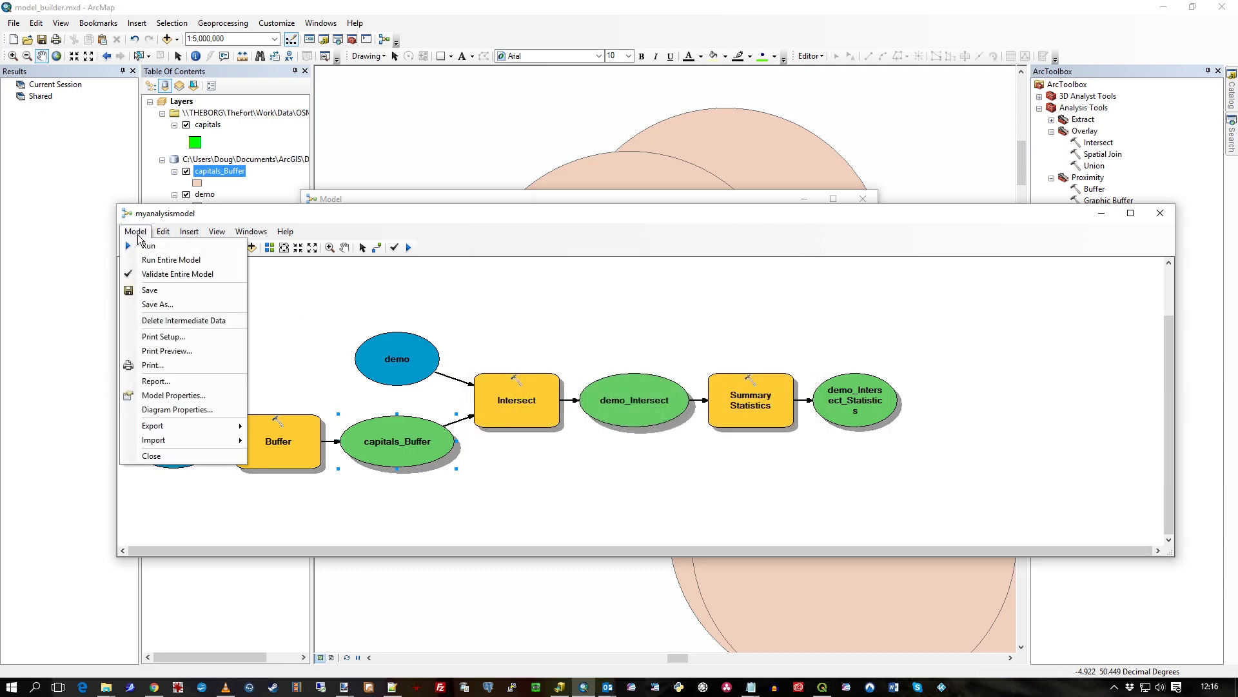
pyautogui.moveTo(193, 425)
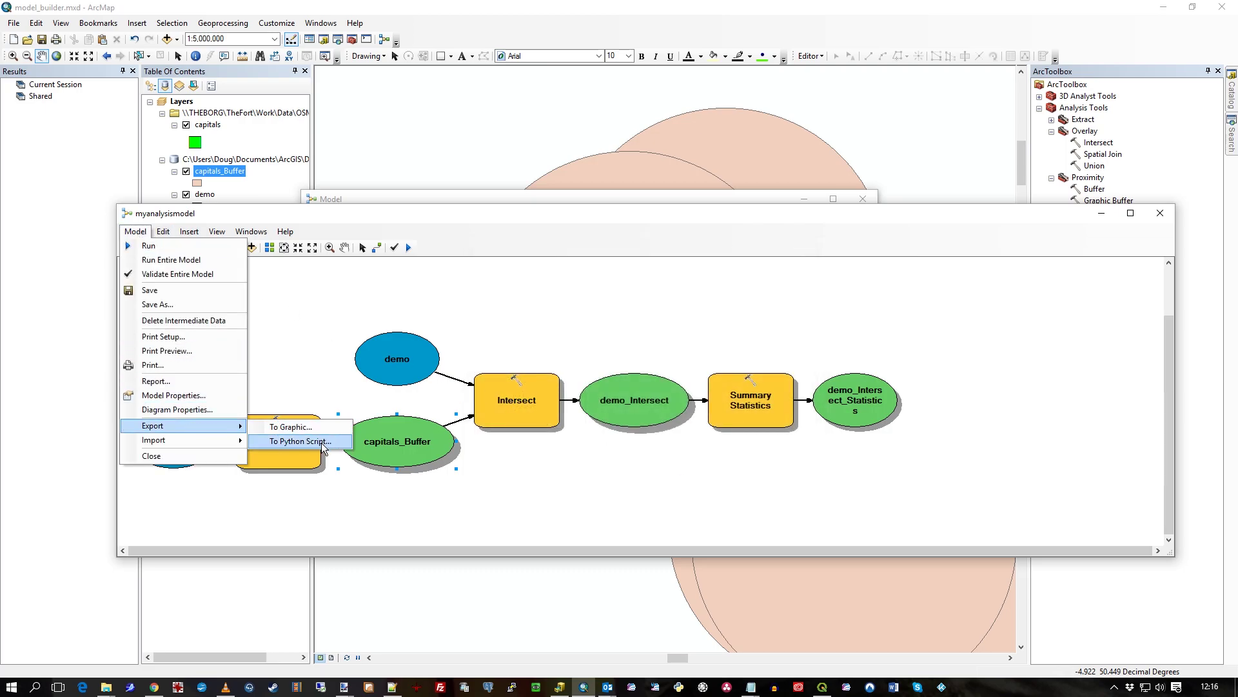
pyautogui.click(321, 442)
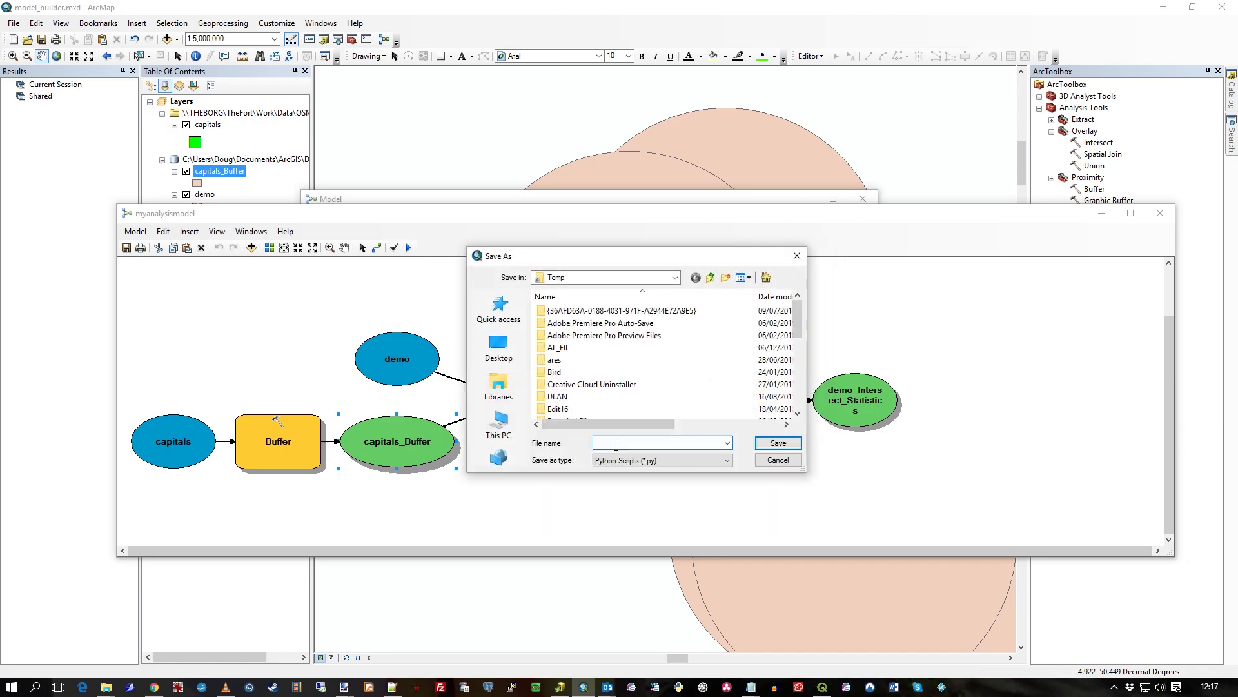
pyautogui.write('c:\tem')
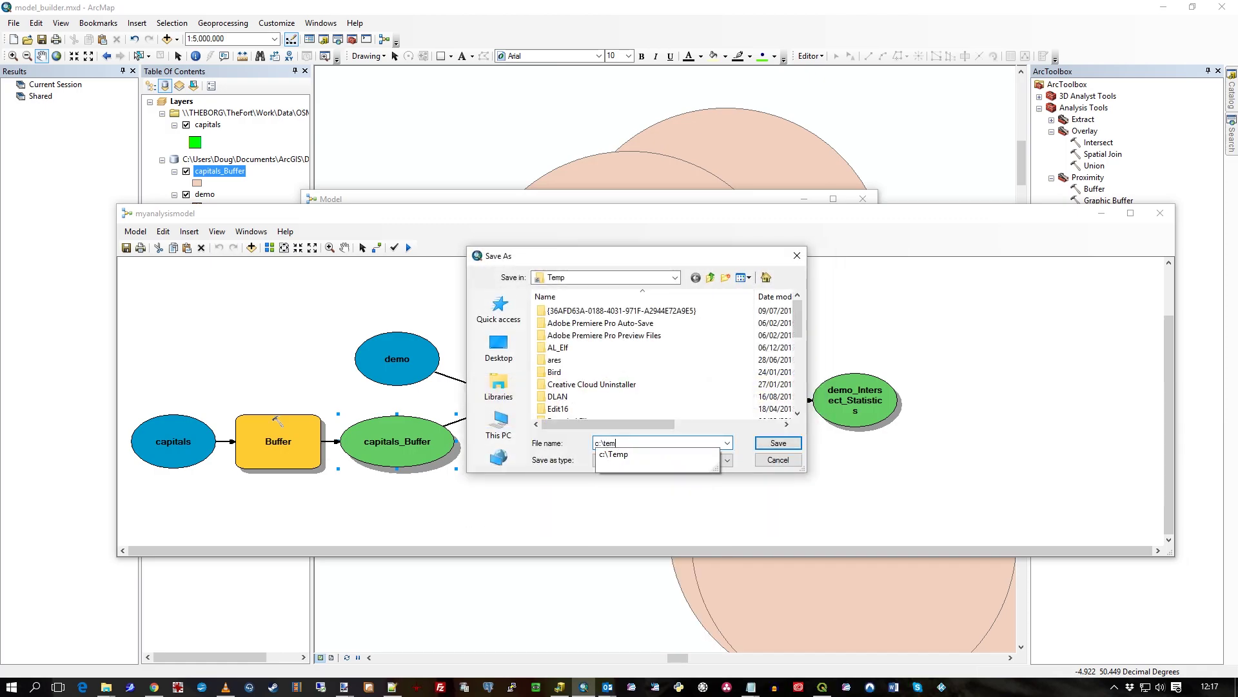
pyautogui.write('p\\myscript')
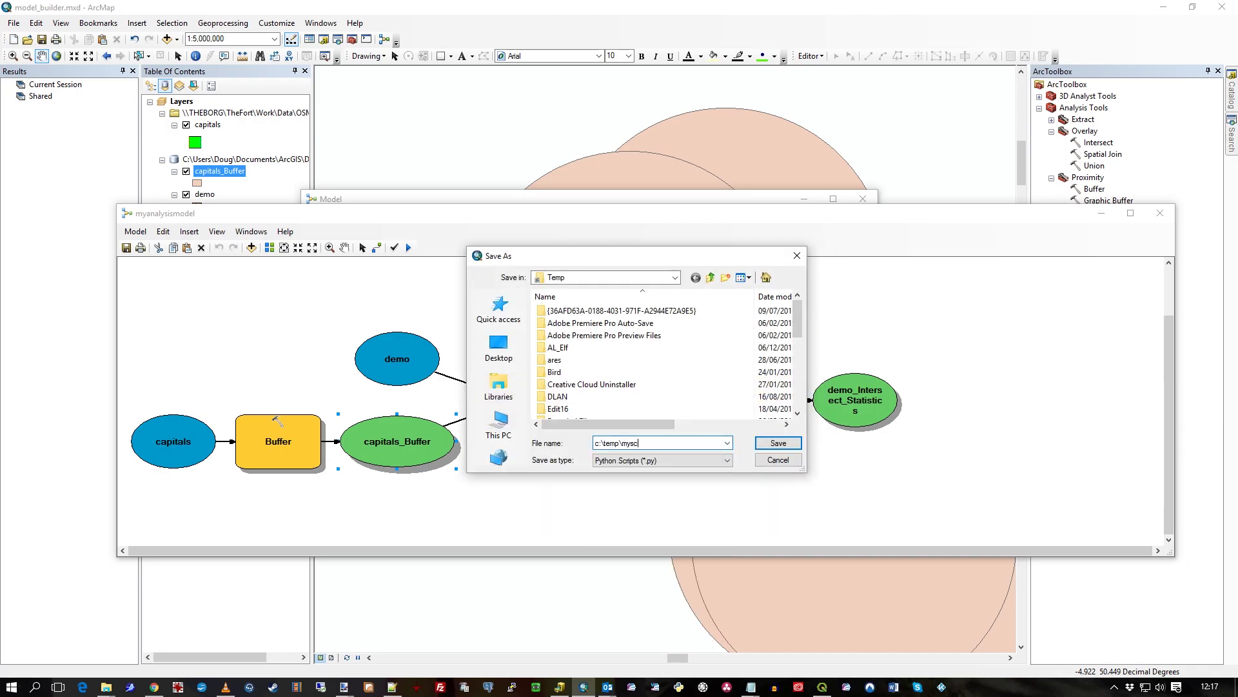
pyautogui.click(778, 445)
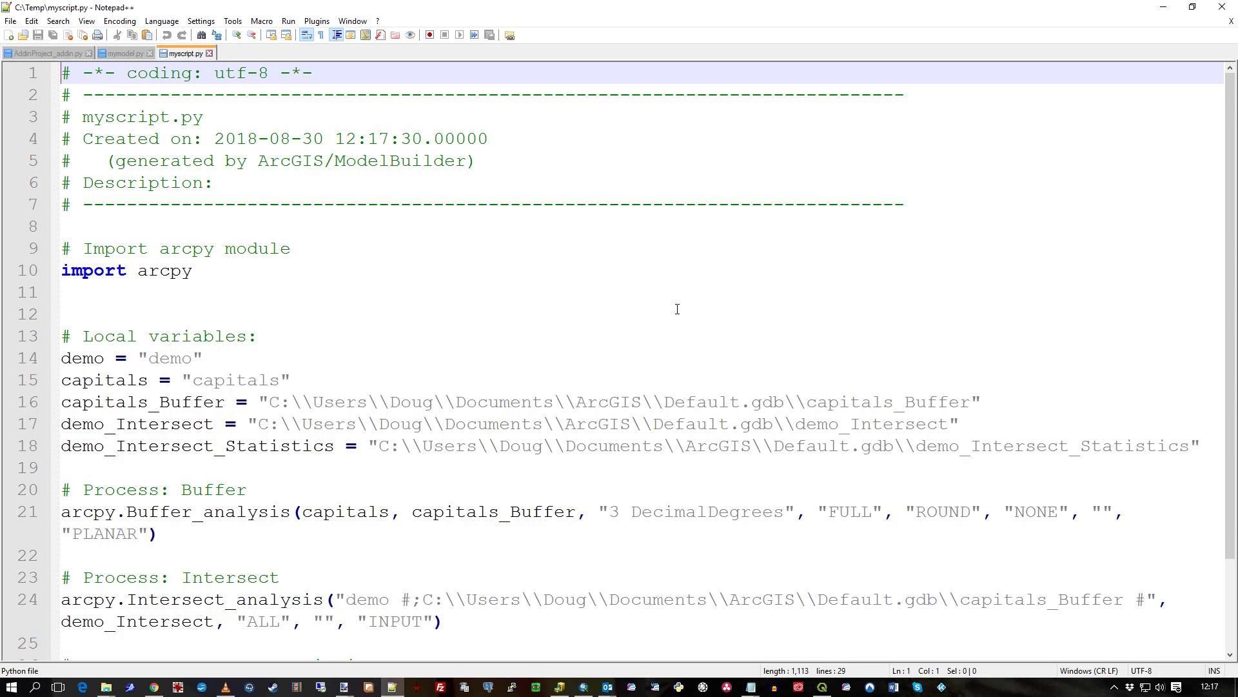
pyautogui.scroll(-2, 628, 359)
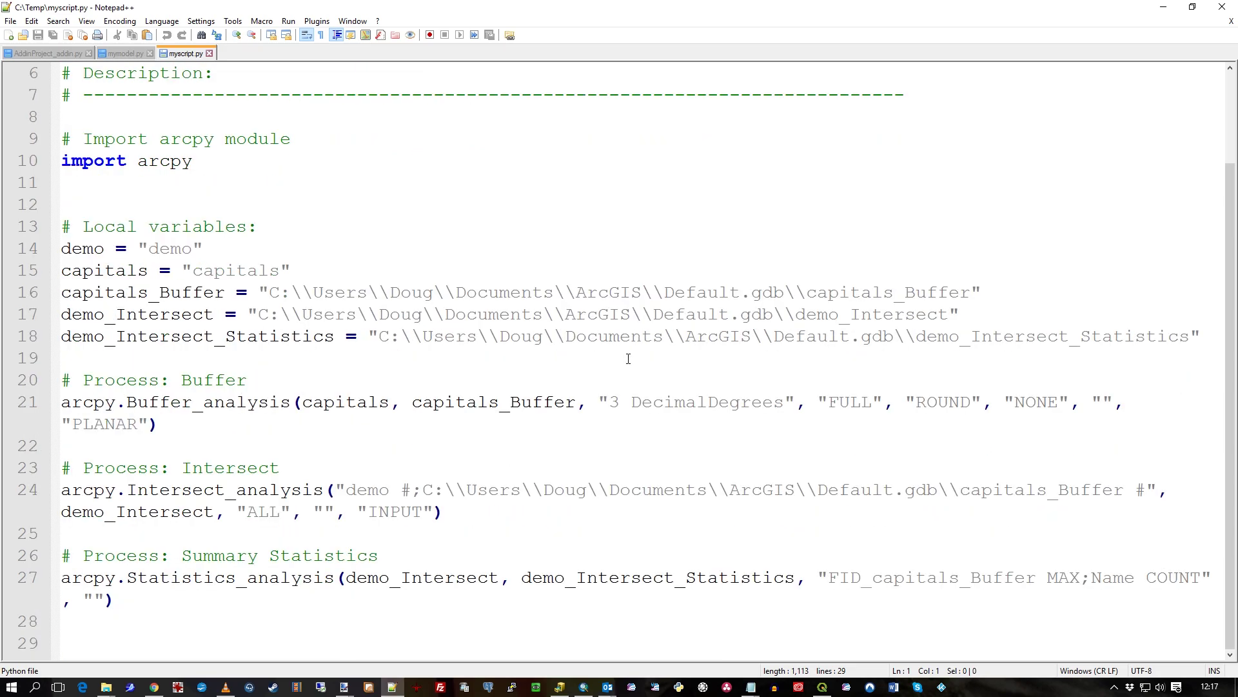
pyautogui.scroll(2, 437, 344)
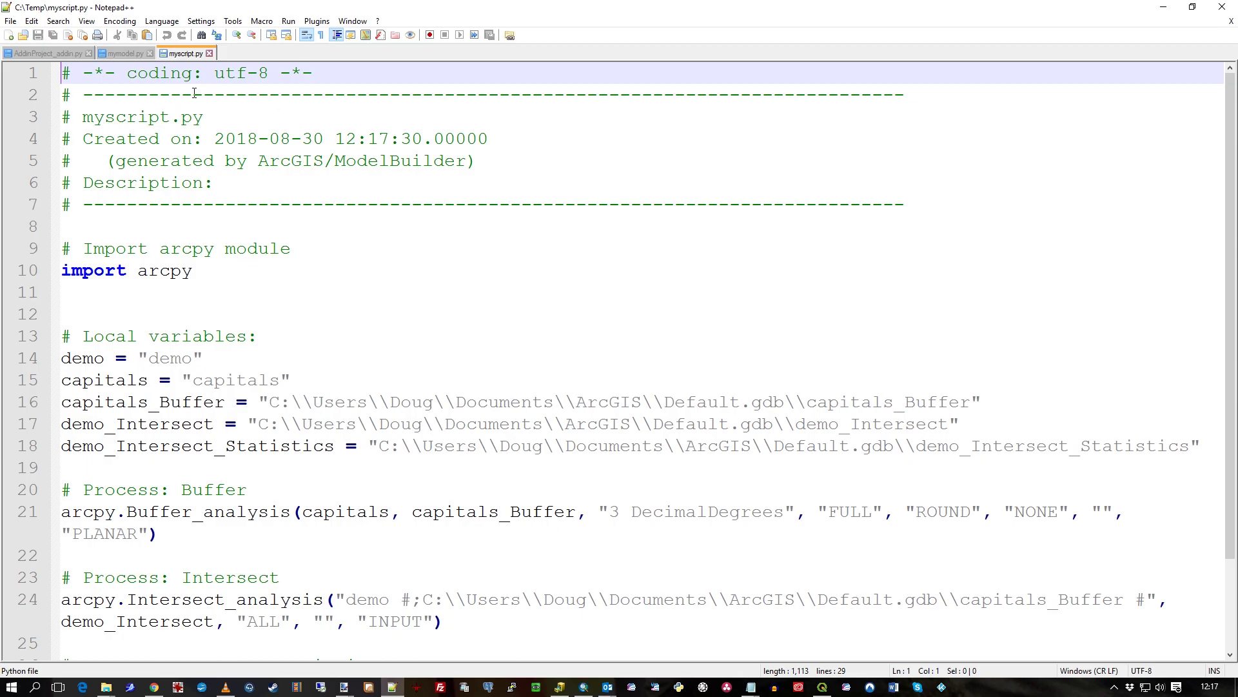
pyautogui.scroll(-2, 505, 399)
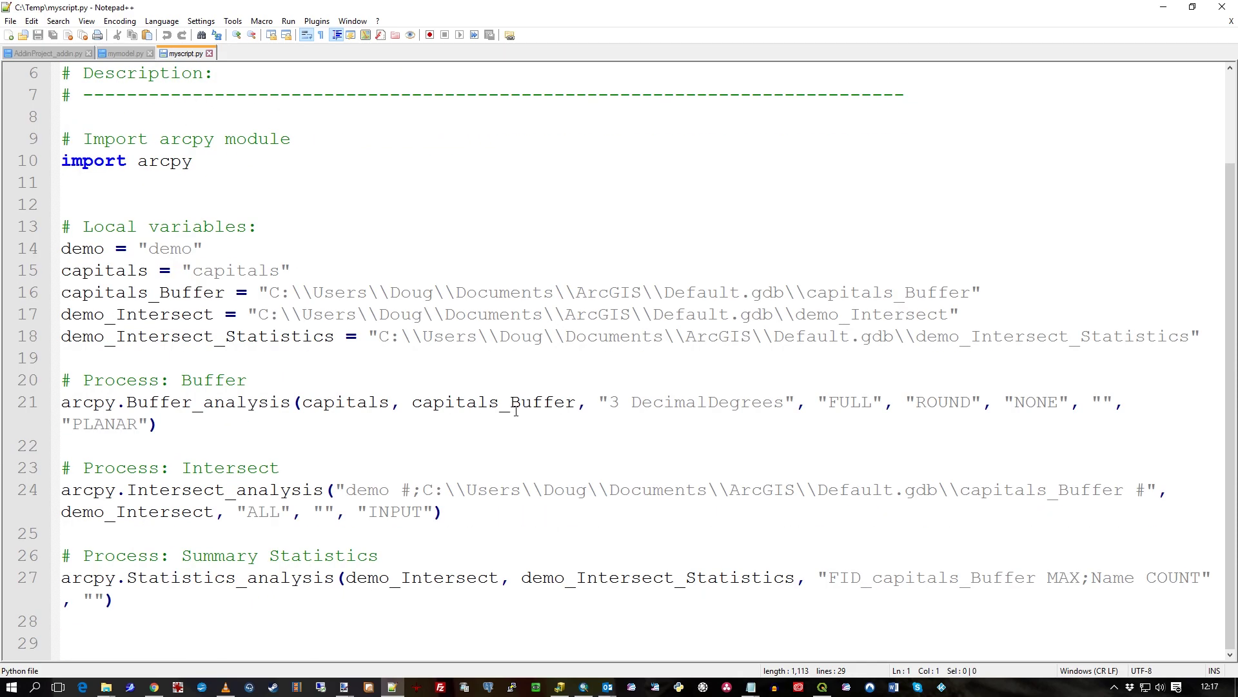
pyautogui.moveTo(86, 248); pyautogui.dragTo(916, 292)
pyautogui.moveTo(416, 305); pyautogui.dragTo(834, 326)
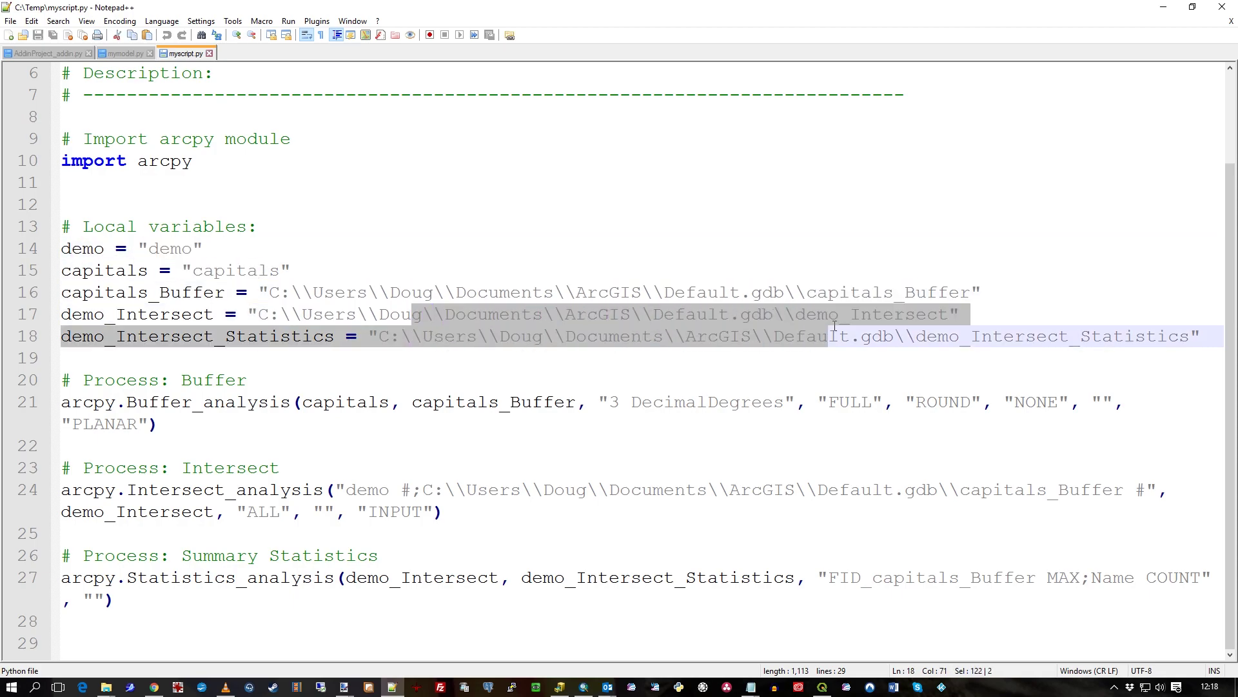
pyautogui.click(587, 351)
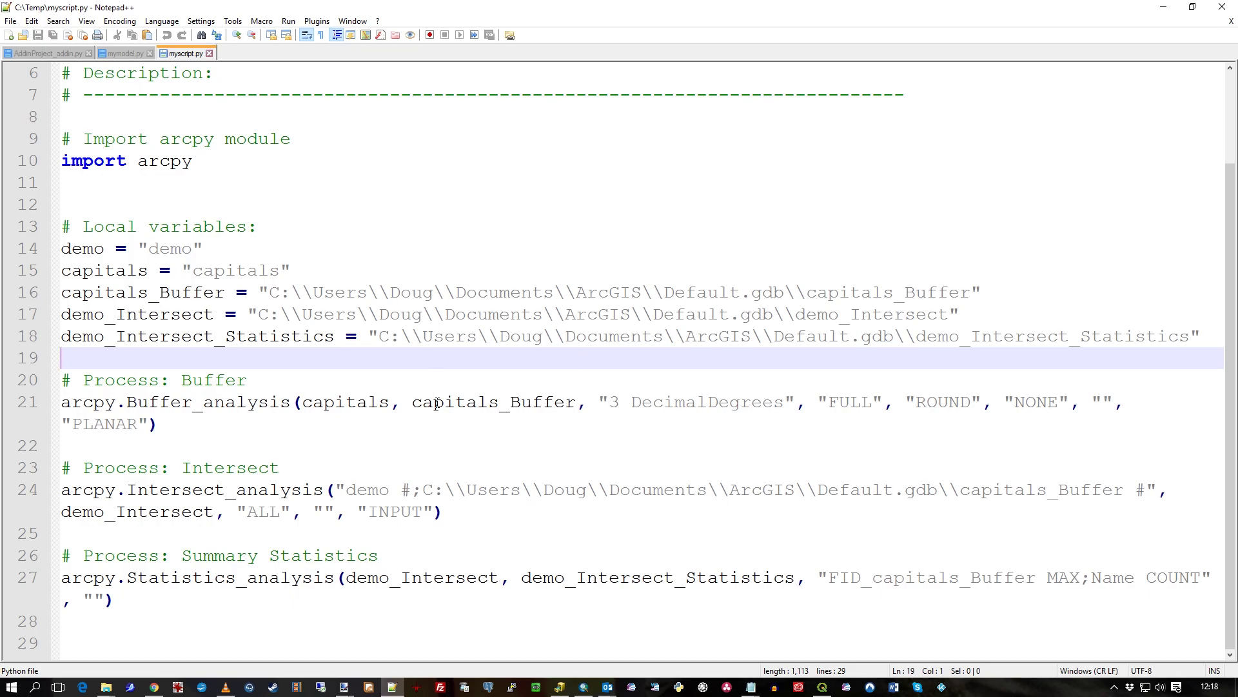
pyautogui.moveTo(189, 395); pyautogui.dragTo(727, 456)
pyautogui.click(727, 452)
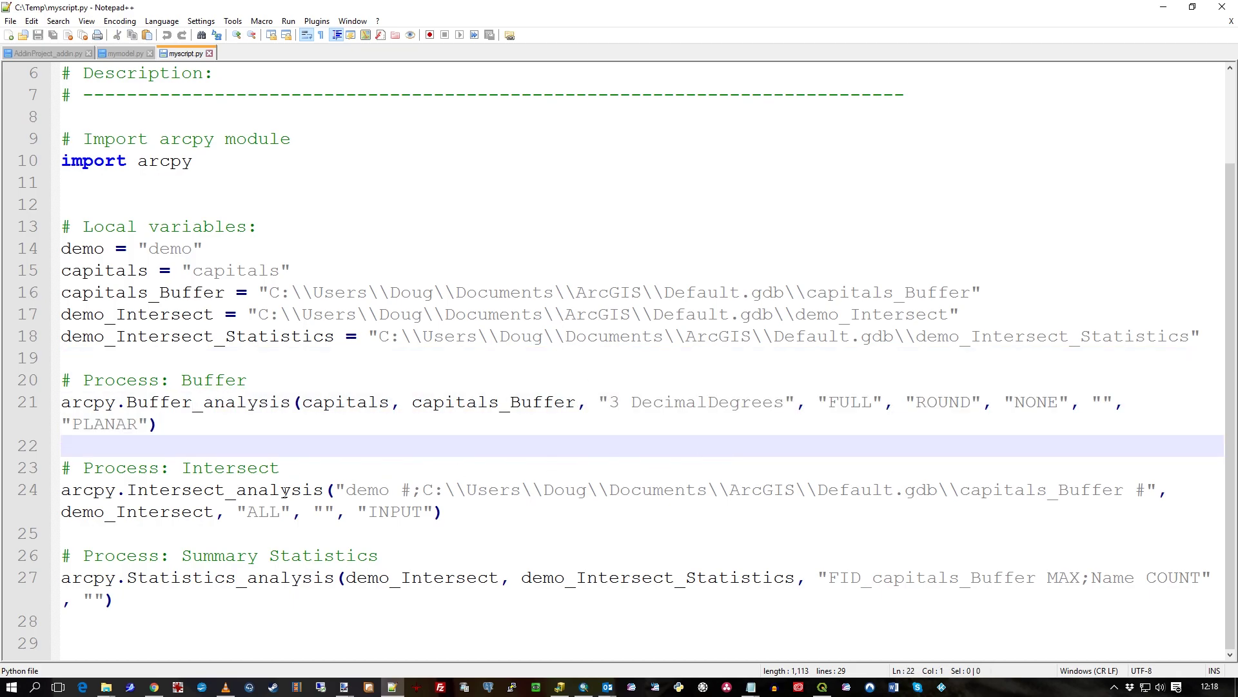
pyautogui.moveTo(281, 490); pyautogui.dragTo(740, 518)
pyautogui.moveTo(105, 577); pyautogui.dragTo(433, 579)
pyautogui.click(445, 549)
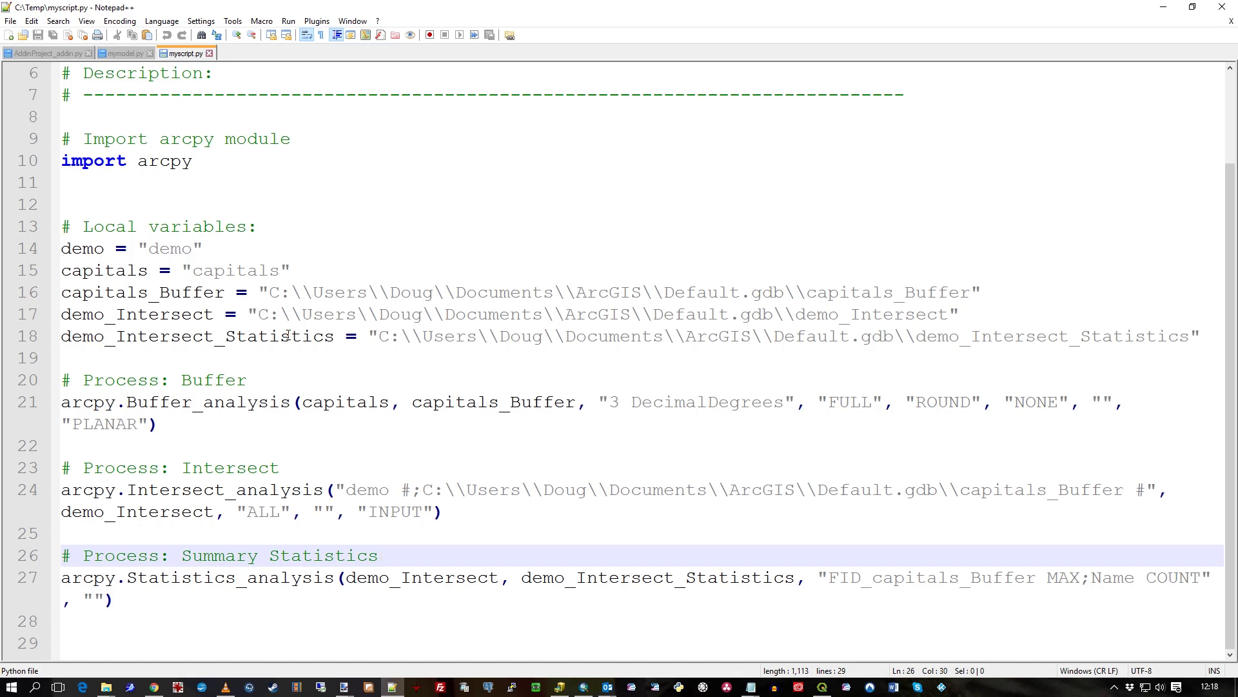
pyautogui.click(92, 210)
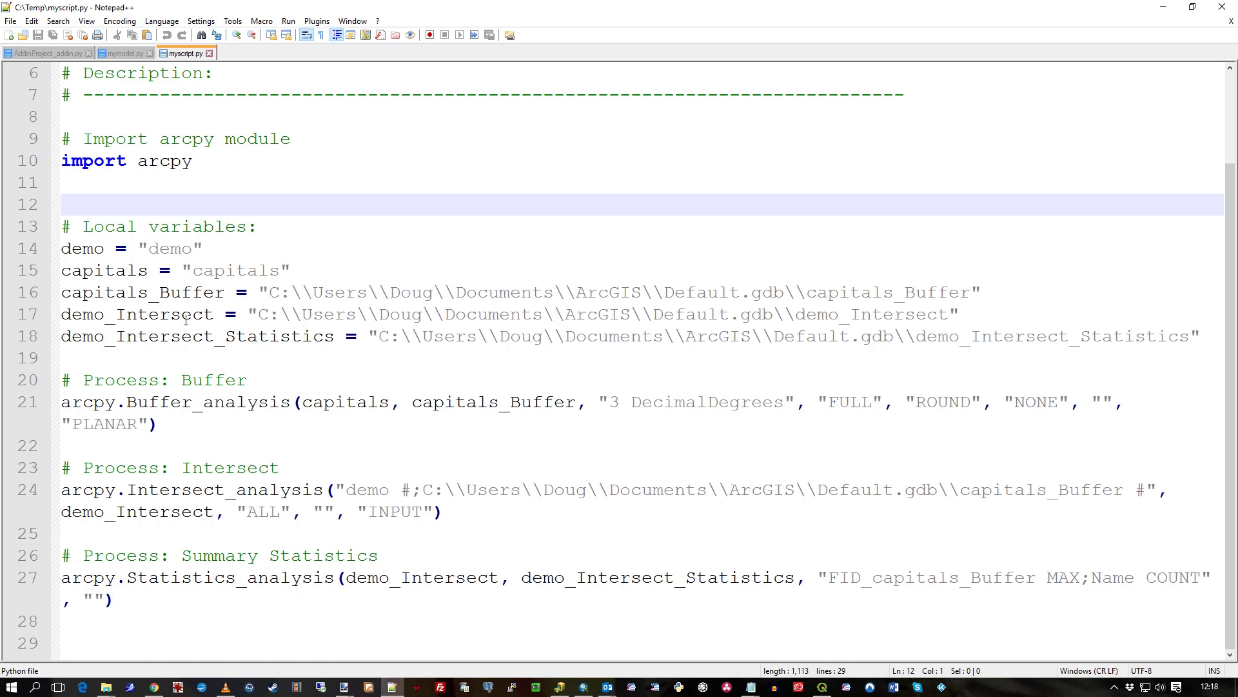
pyautogui.click(152, 359)
pyautogui.click(154, 437)
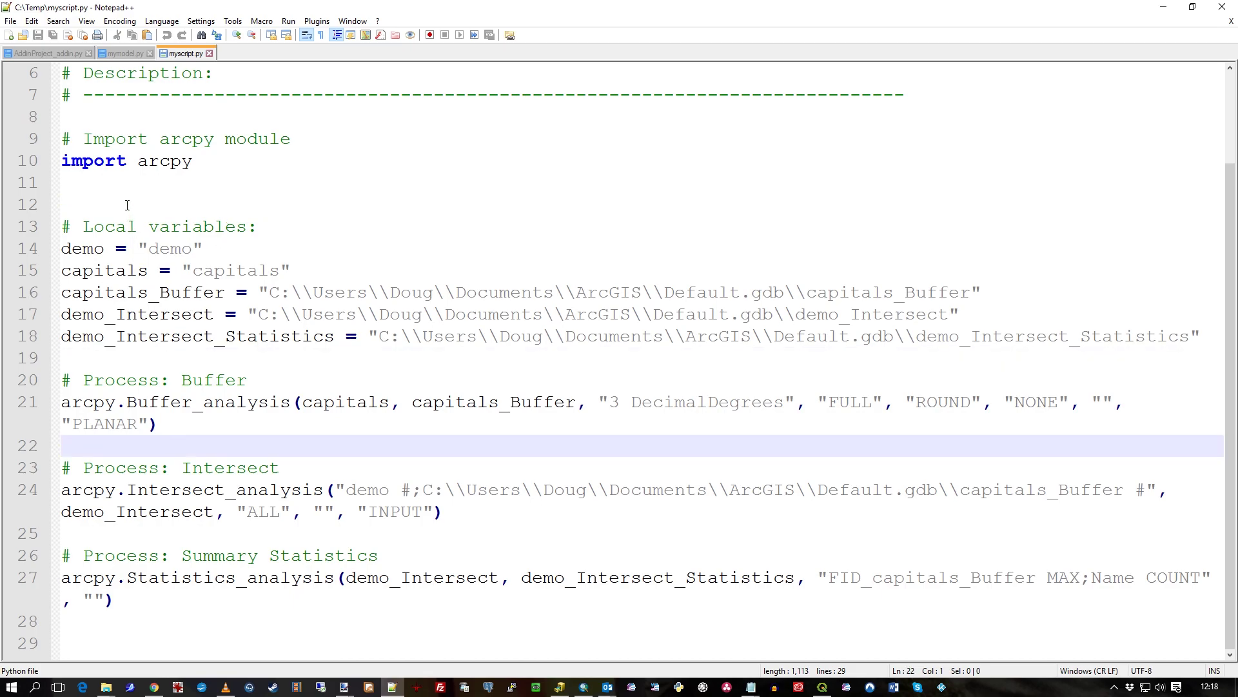
pyautogui.click(127, 205)
pyautogui.click(140, 450)
pyautogui.moveTo(225, 270); pyautogui.dragTo(475, 601)
pyautogui.click(400, 424)
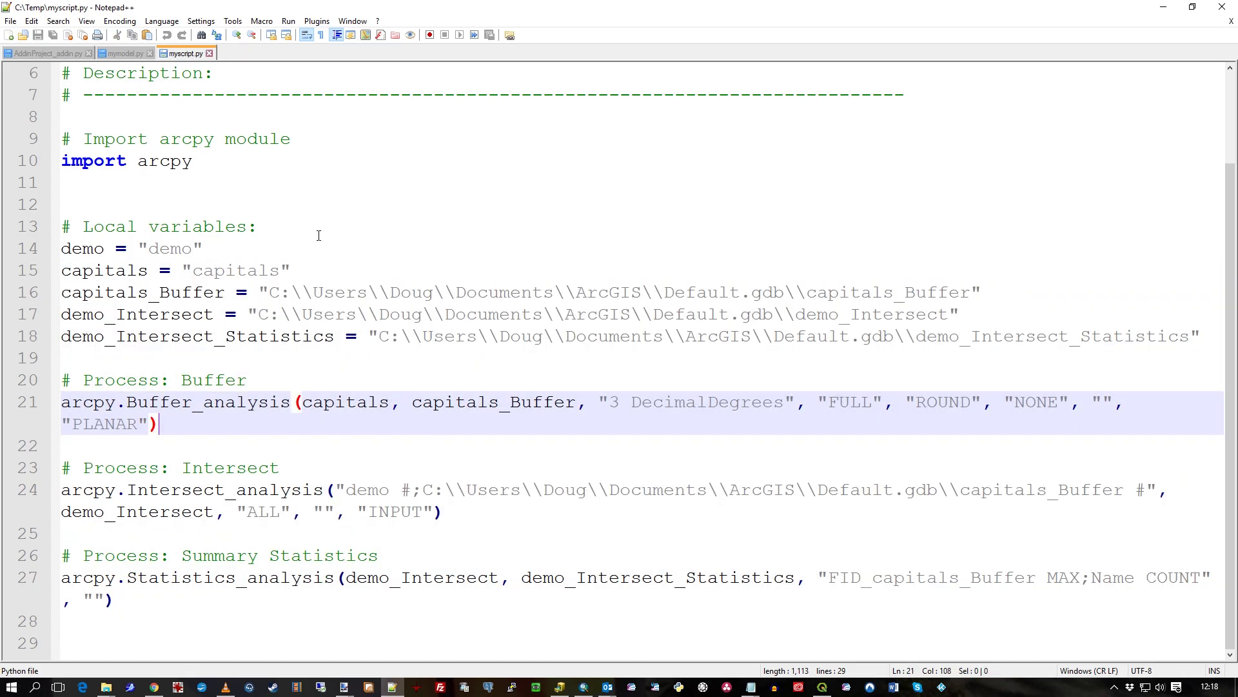
# Minimize Notepad++ and drag the myanalysismodel window down to reveal the Model window.
pyautogui.click(1163, 6)
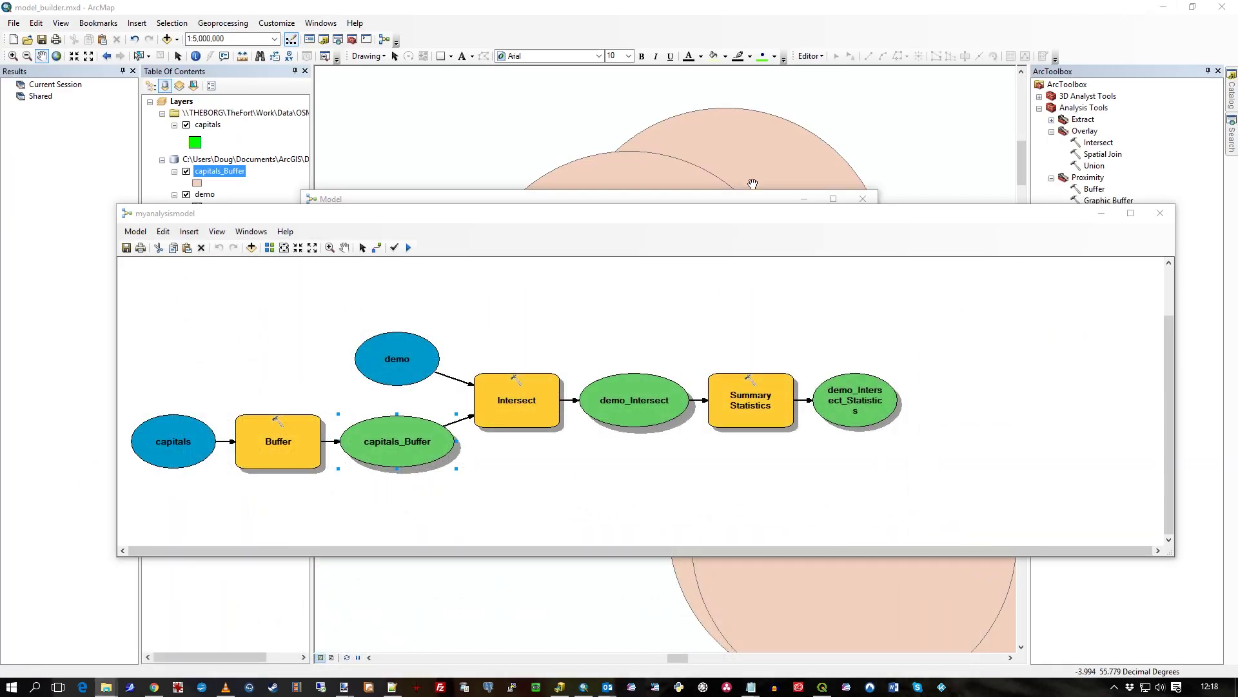
pyautogui.moveTo(748, 216); pyautogui.dragTo(743, 276)
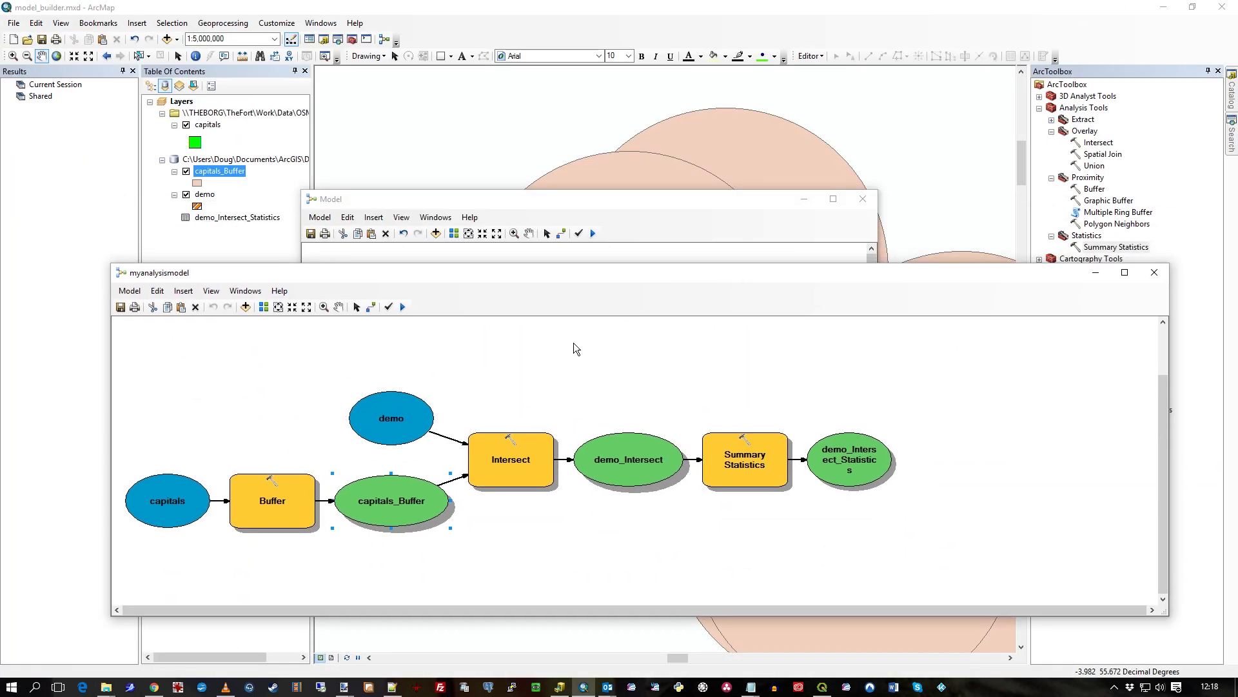